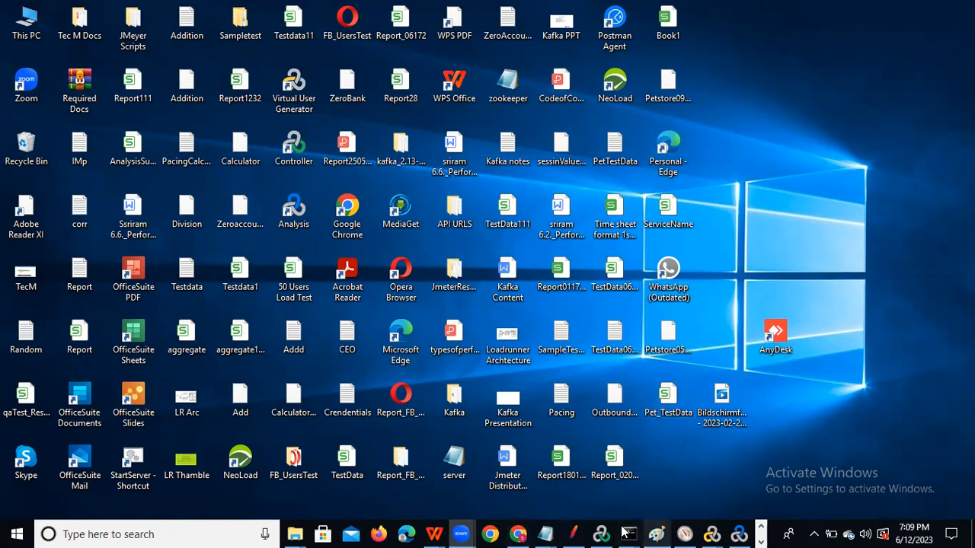
Switch to the Petstore-JMeter.jmx test plan in Apache JMeter.
click(573, 534)
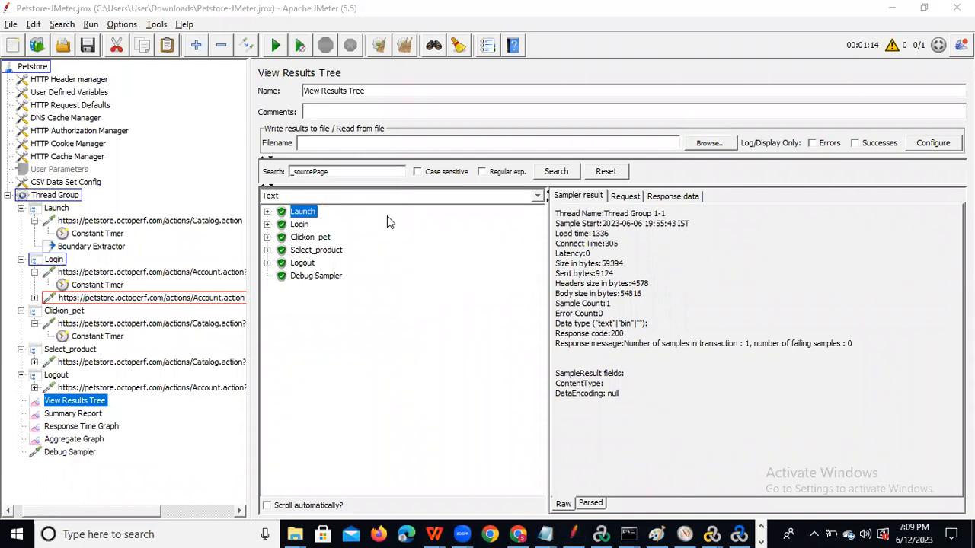
key(alt+Tab)
key(alt+Tab)
key(alt+Tab)
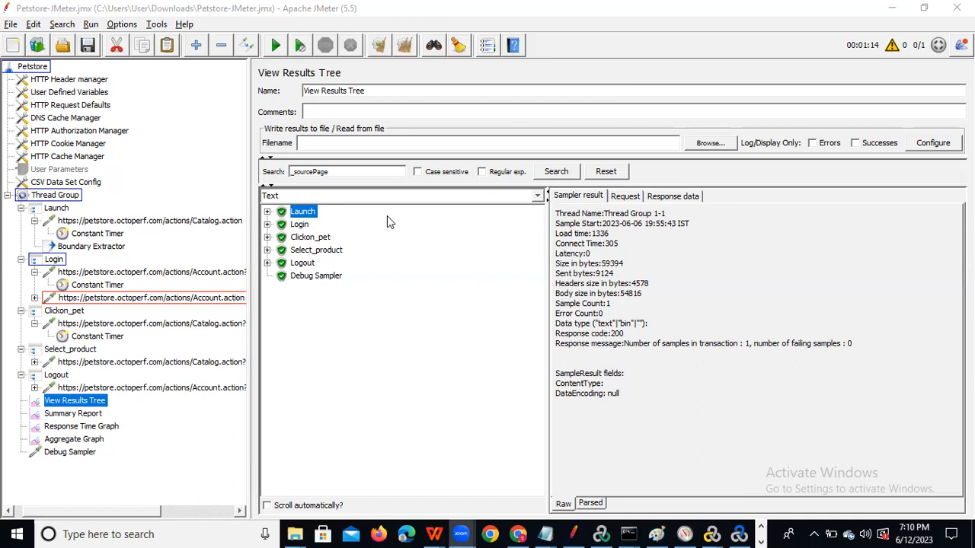
mouse_move(575, 533)
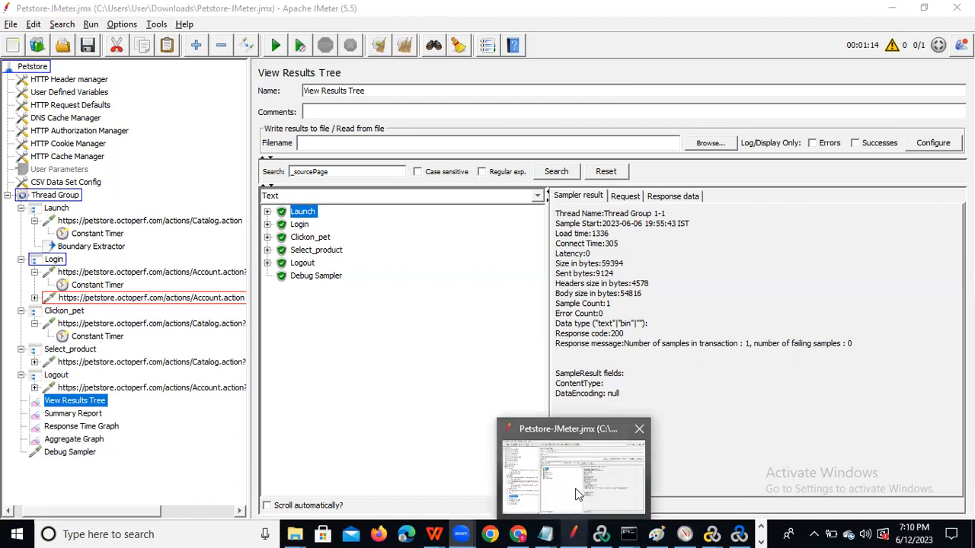
click(577, 493)
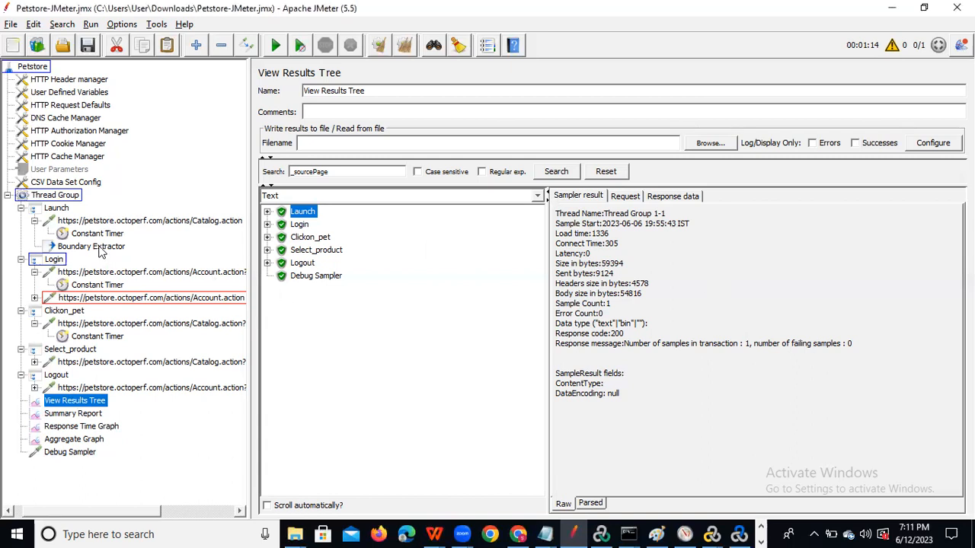
Review the settings of the Boundary Extractor under the Launch transaction.
click(92, 246)
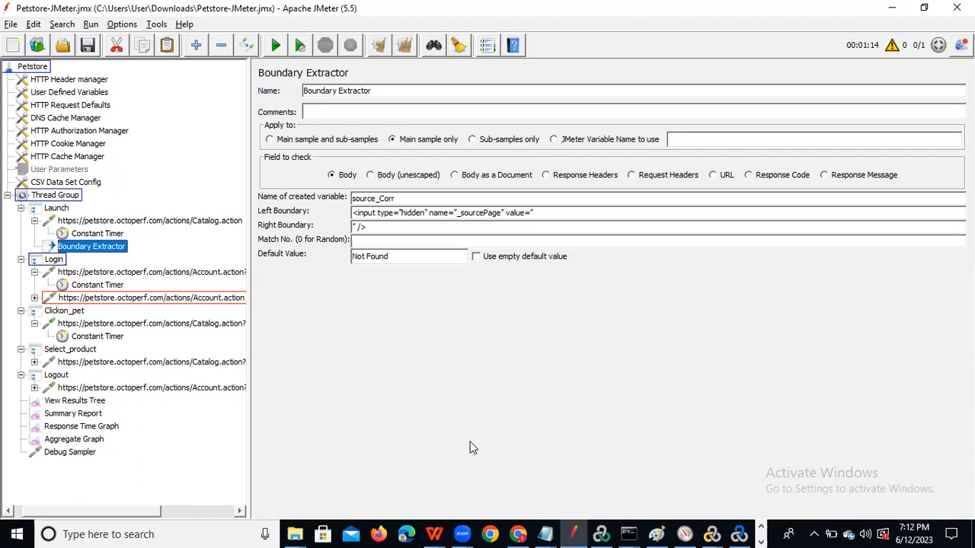
click(60, 212)
click(100, 244)
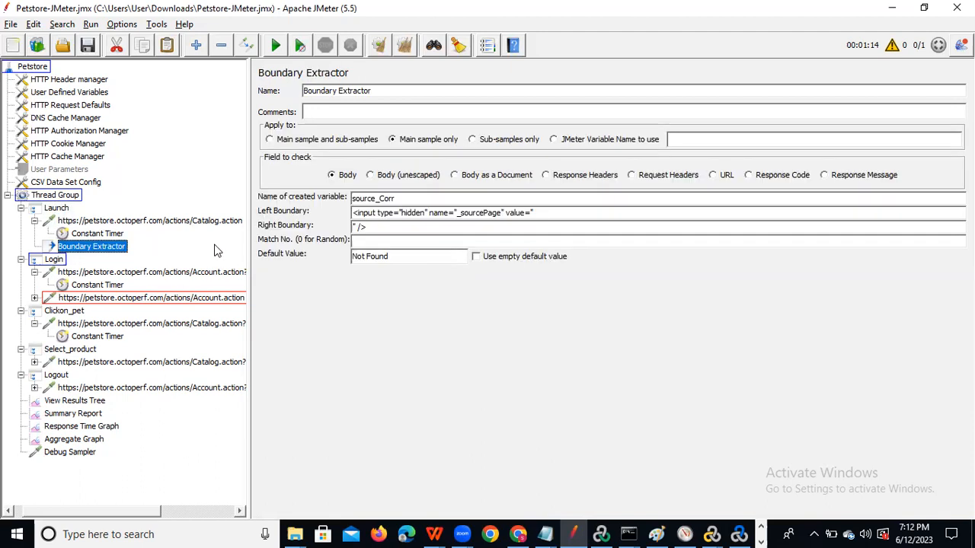
Open the Login transaction's Account.action POST request and select the name of its __fp parameter.
click(137, 297)
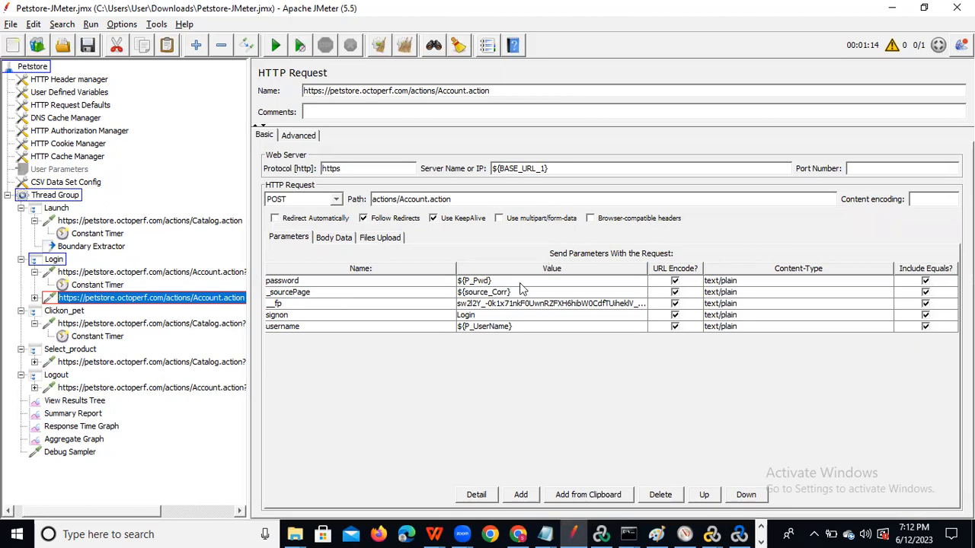
click(488, 308)
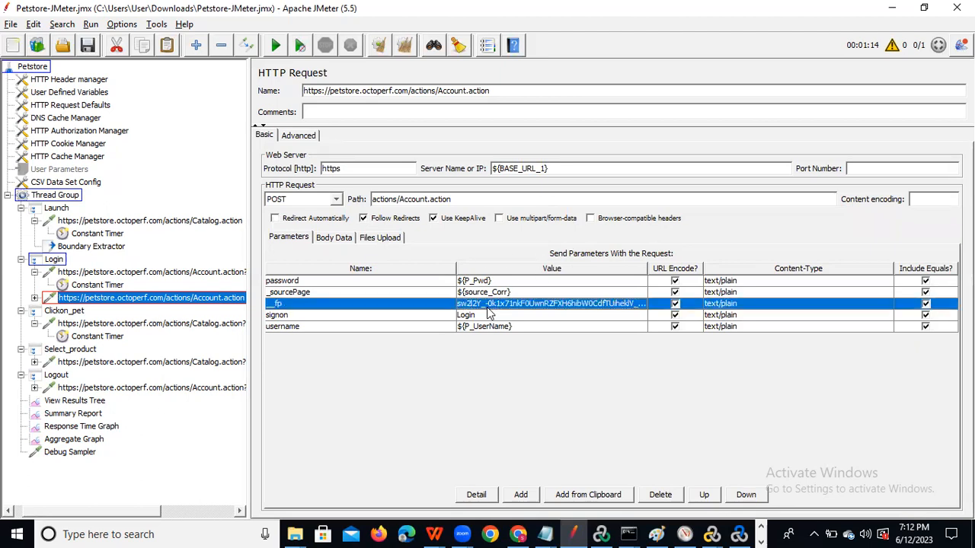
double_click(295, 301)
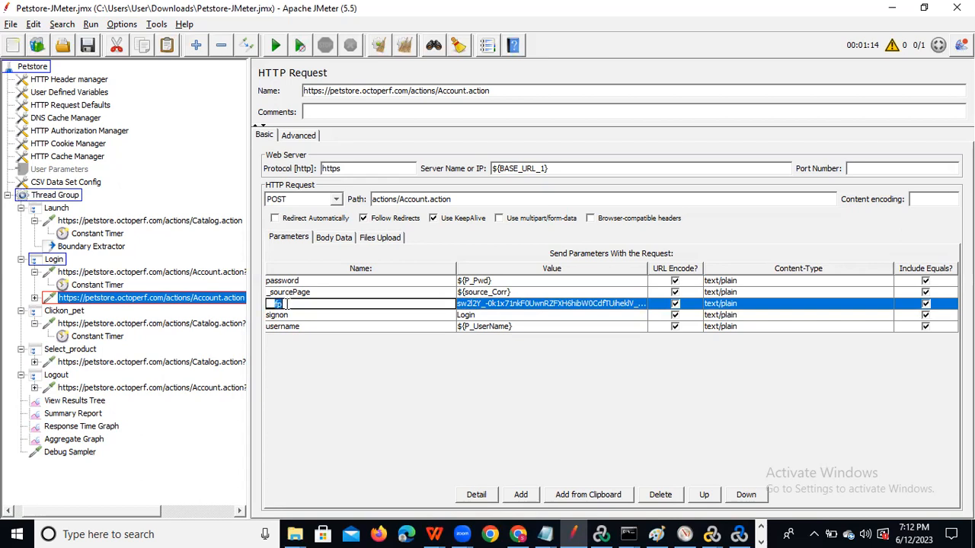
drag(283, 305, 264, 306)
Search the recorded samples in View Results Tree for __fp.
click(87, 402)
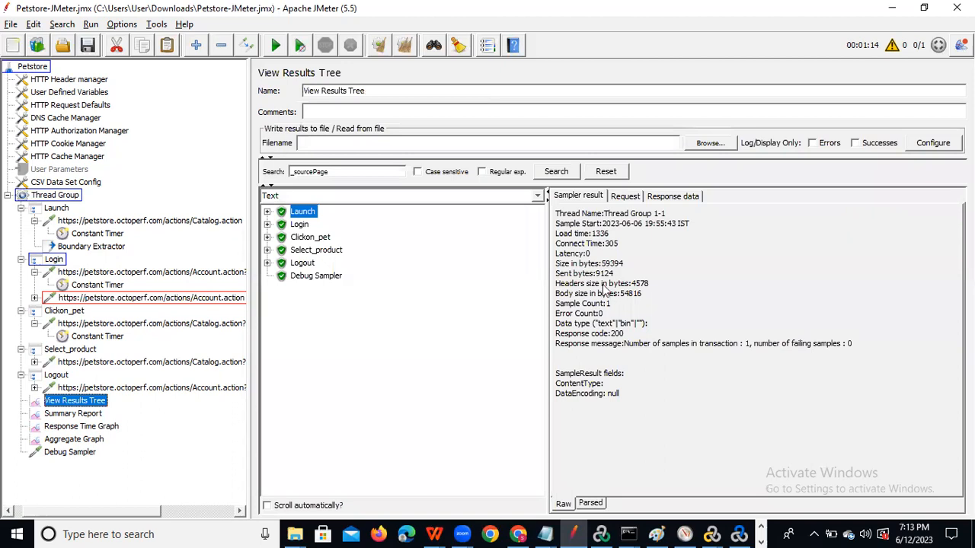
key(BackSpace)
key(BackSpace)
key(BackSpace)
key(BackSpace)
key(BackSpace)
key(BackSpace)
key(BackSpace)
key(BackSpace)
key(BackSpace)
key(BackSpace)
key(BackSpace)
text(__fp)
click(564, 174)
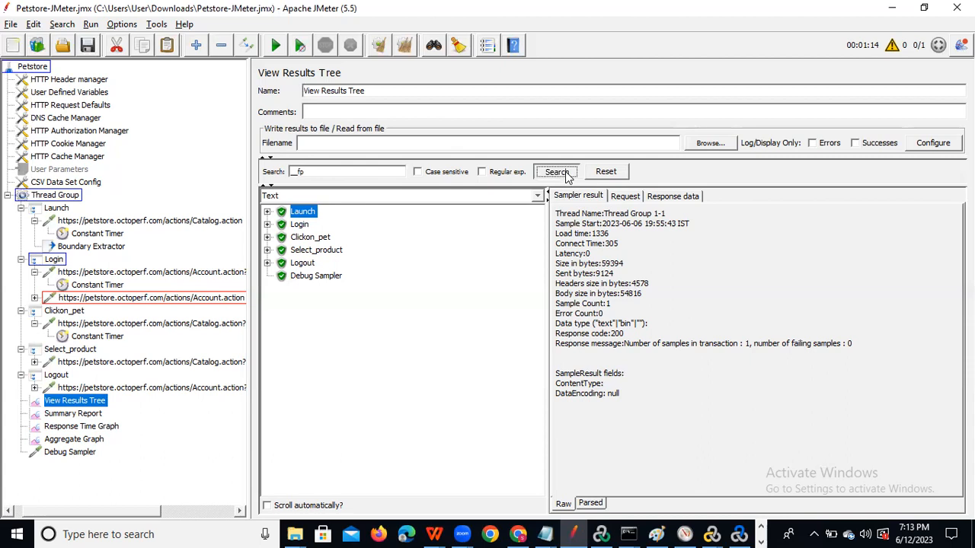
Expand the Login and Launch results and inspect the matching Catalog.action-0 sub-sample under Launch.
click(267, 224)
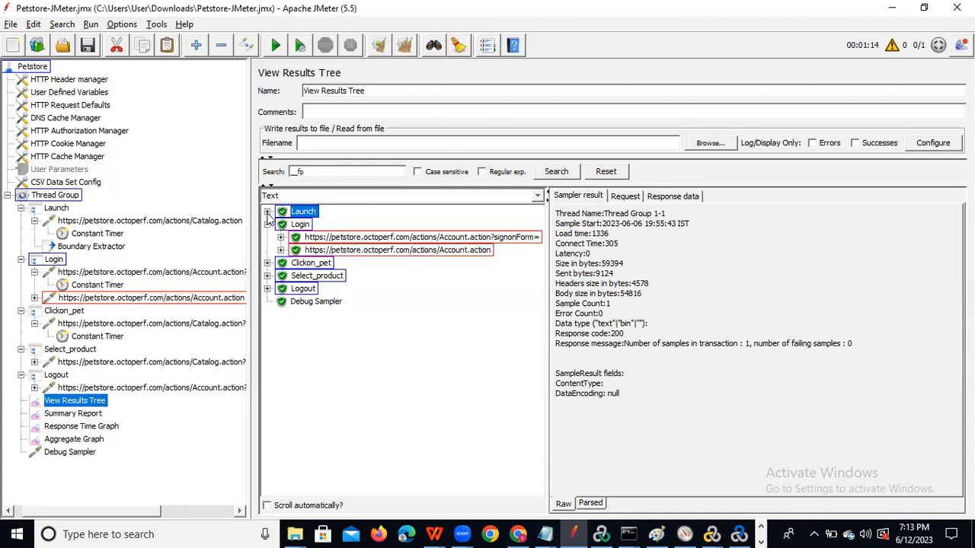
click(268, 212)
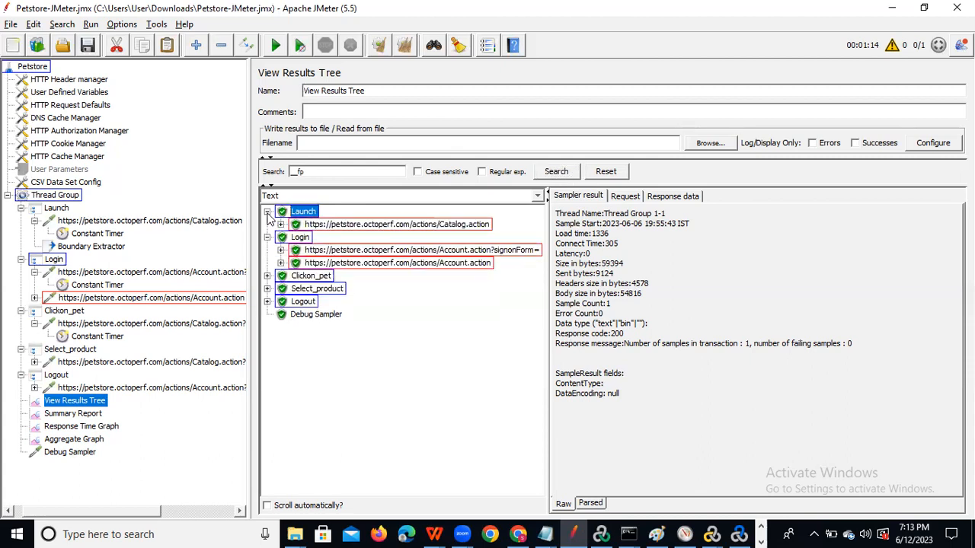
click(332, 251)
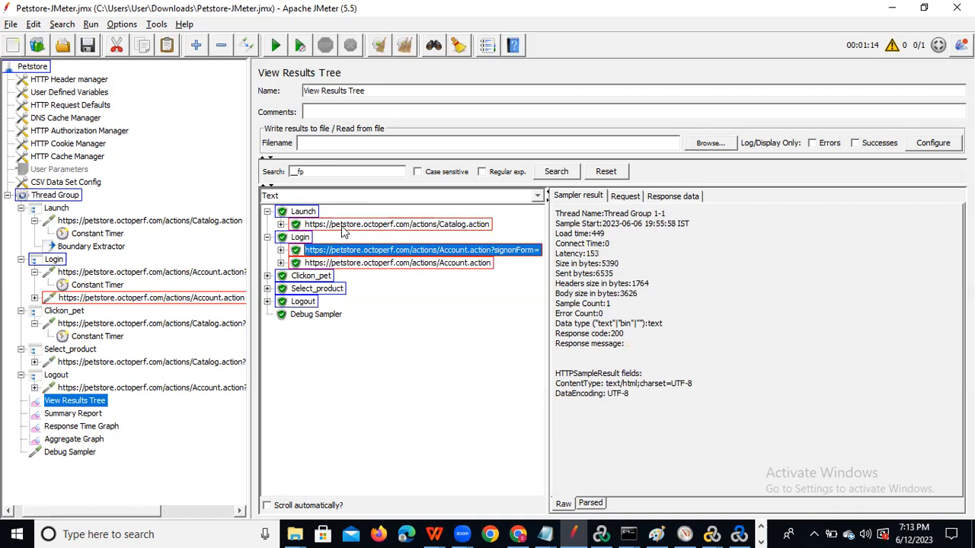
click(342, 227)
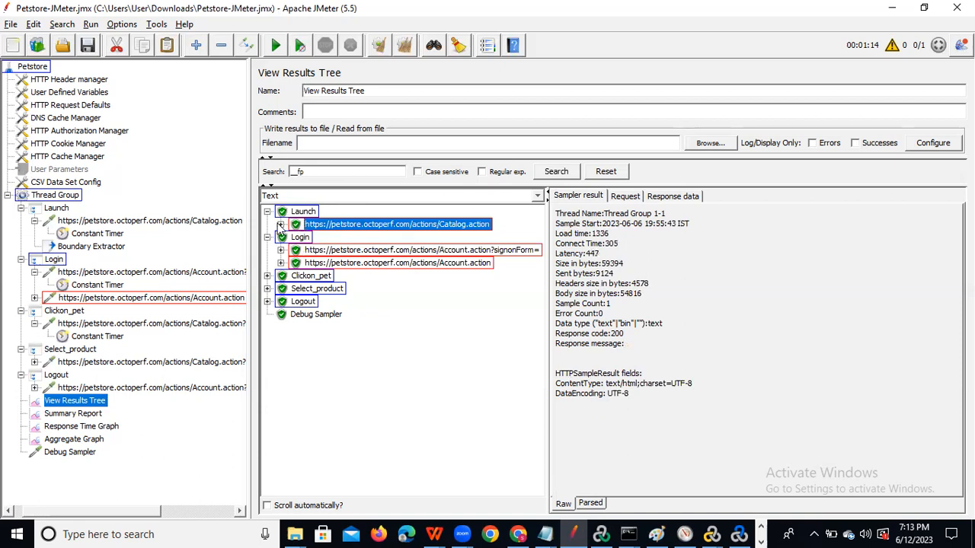
click(281, 225)
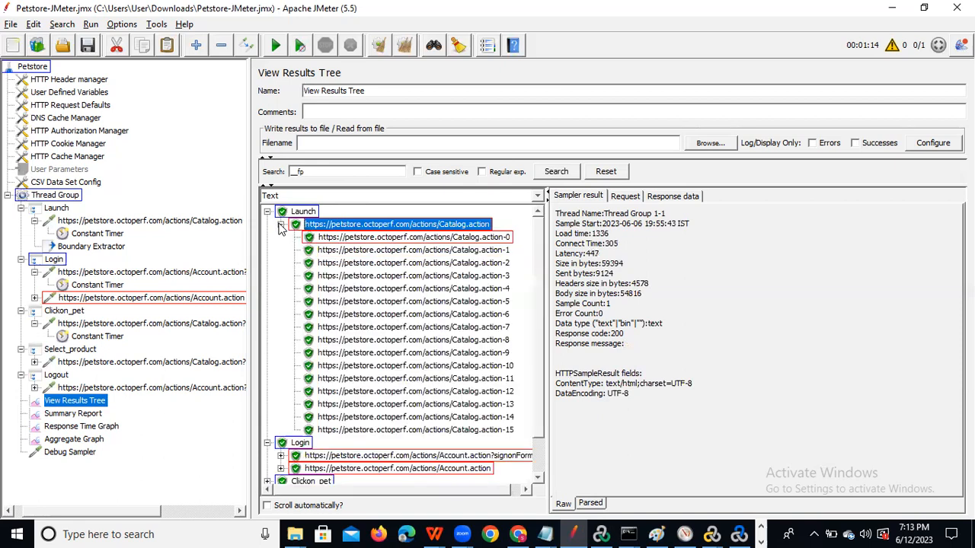
click(345, 237)
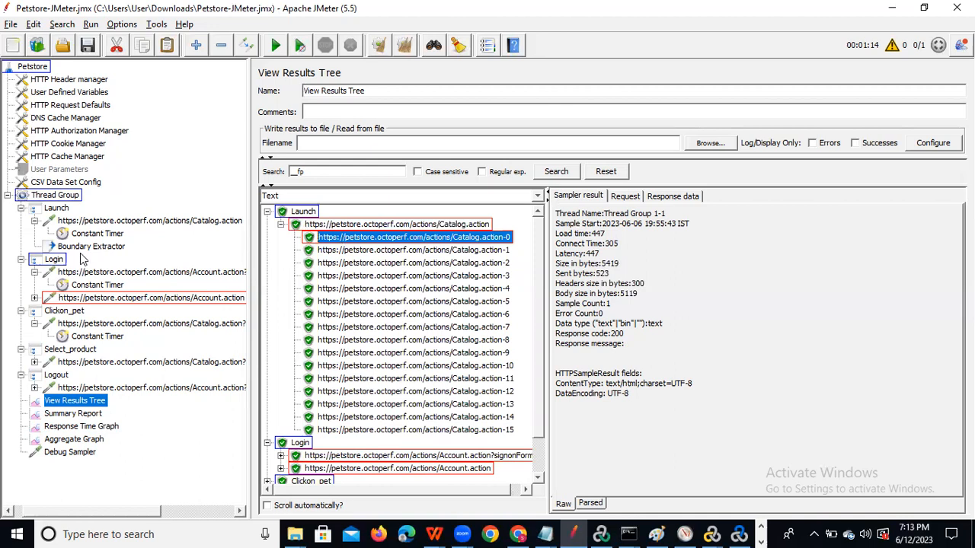
Add a Regular Expression Extractor post-processor to the Launch transaction's Catalog.action request.
click(118, 221)
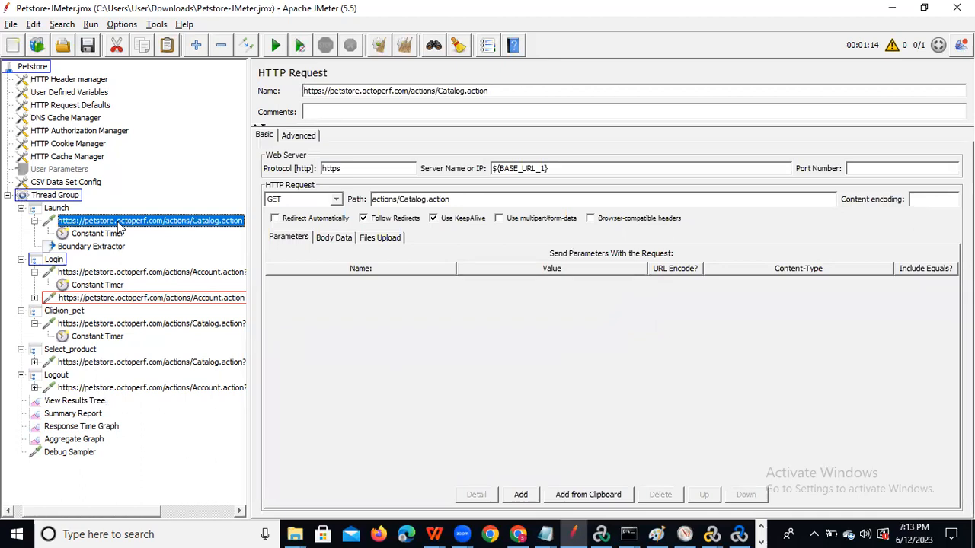
right_click(118, 224)
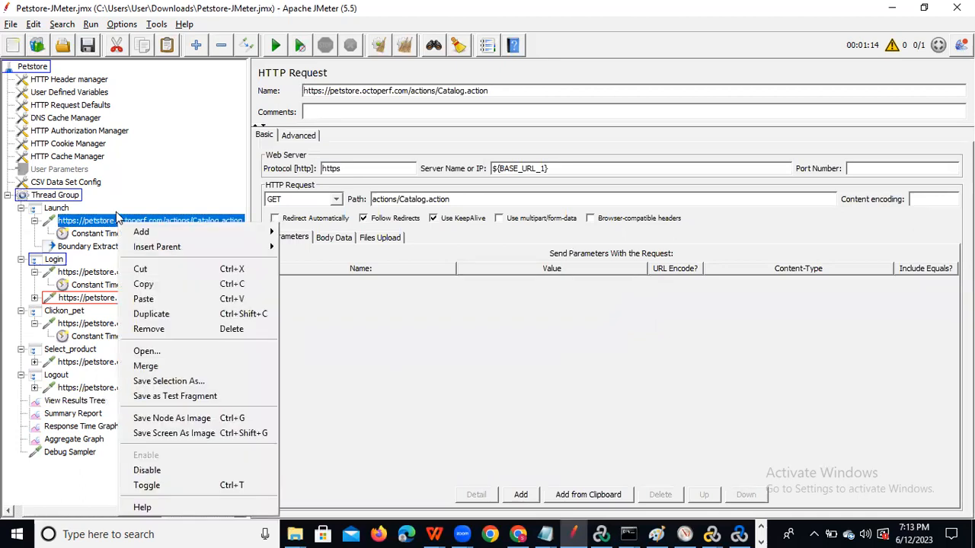
mouse_move(228, 232)
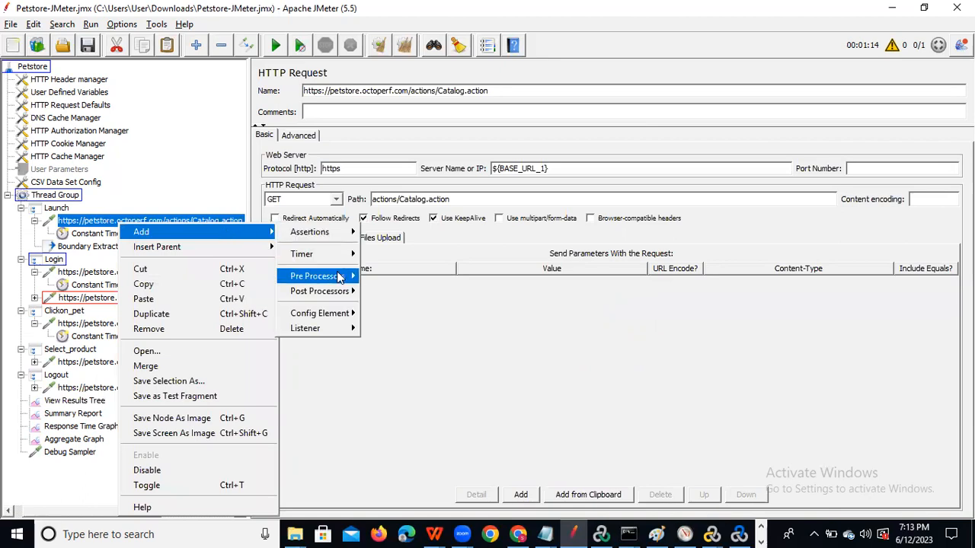
mouse_move(338, 277)
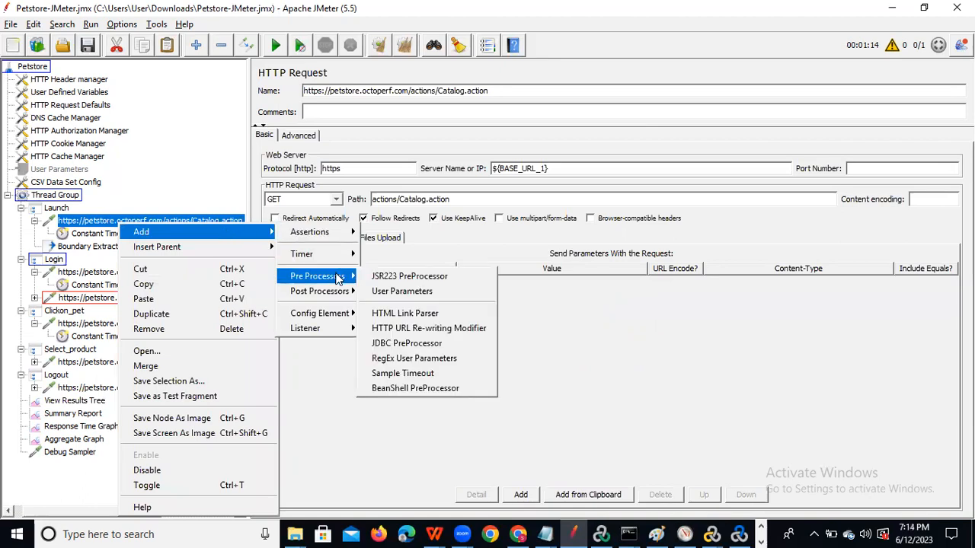
mouse_move(339, 297)
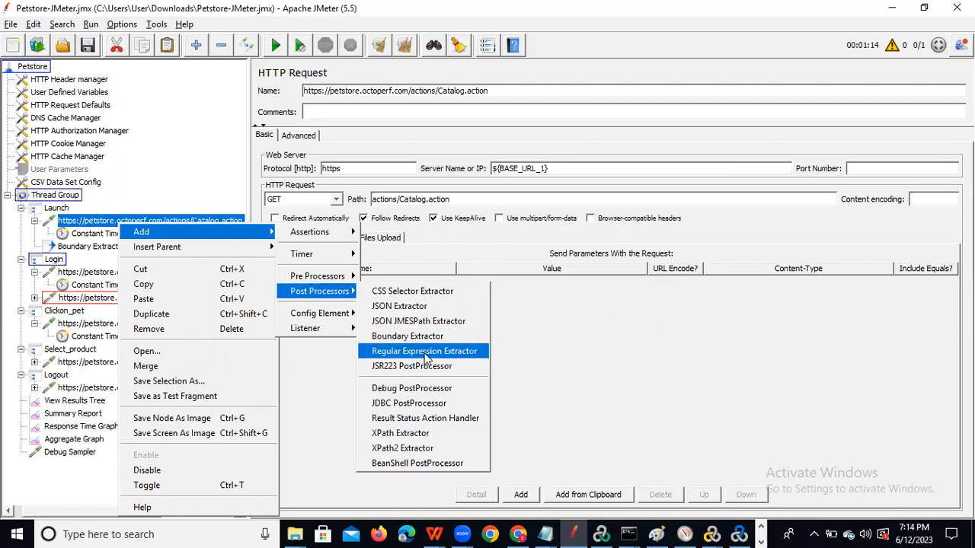
key(Escape)
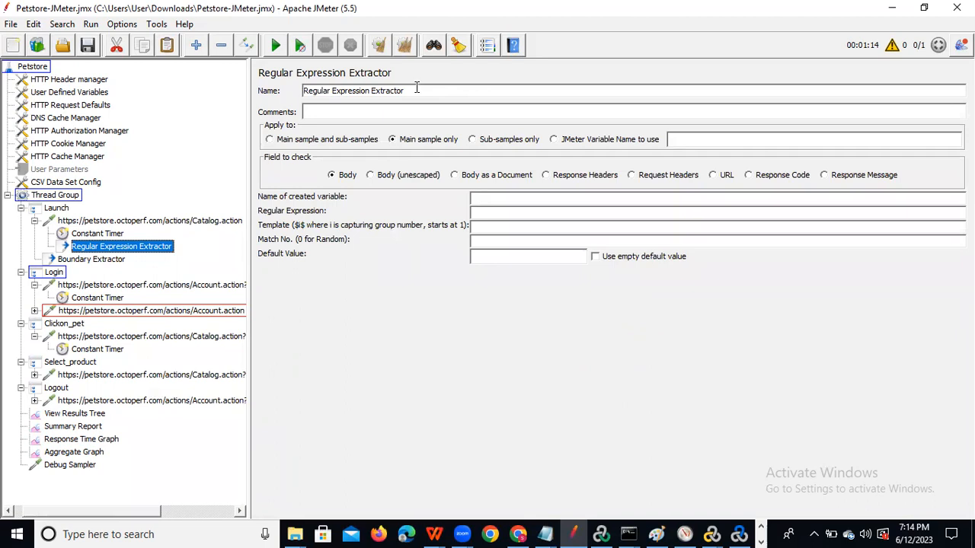
Name the new extractor "fp_ Extractor" and set its created variable name to fP_Corr.
click(371, 91)
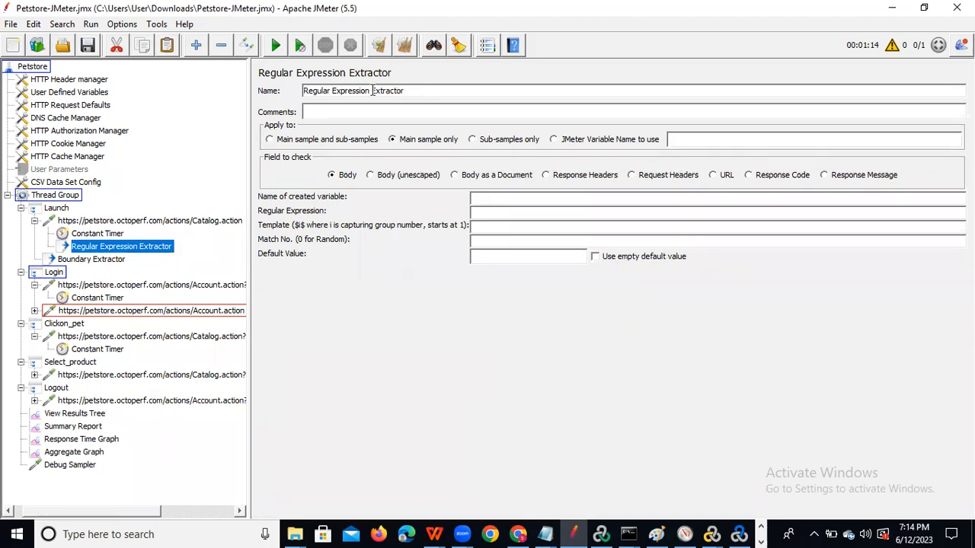
drag(335, 91, 271, 91)
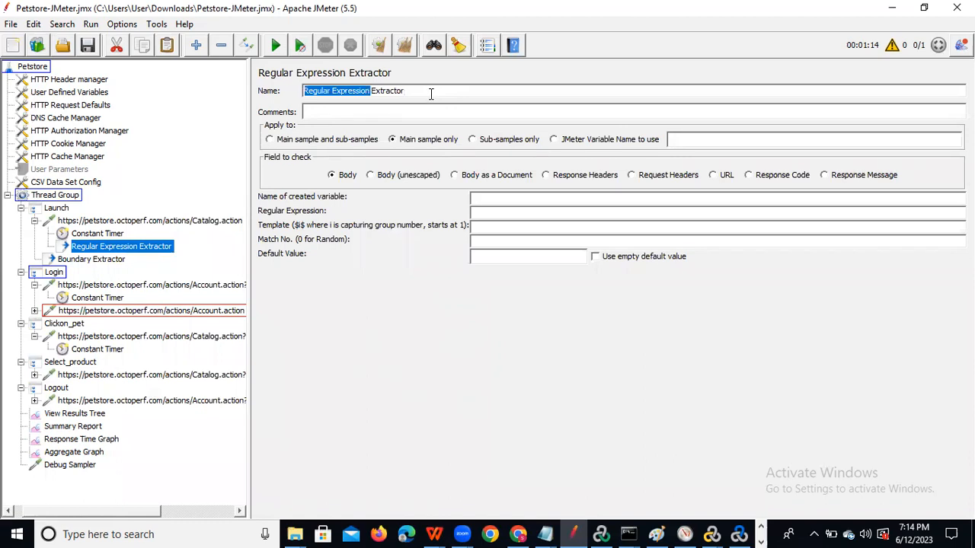
text(__fp)
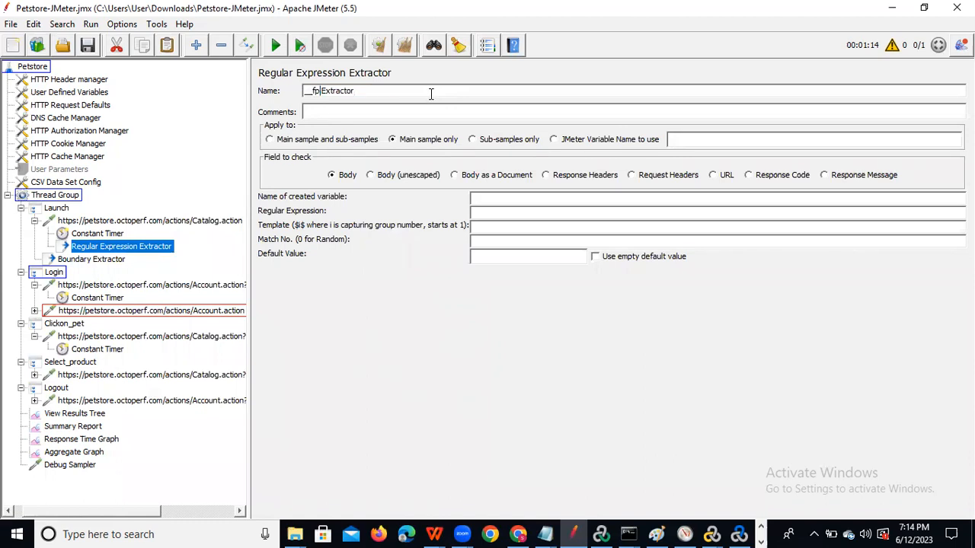
text(_)
key(Delete)
key(Delete)
click(482, 196)
text(fp_Corr)
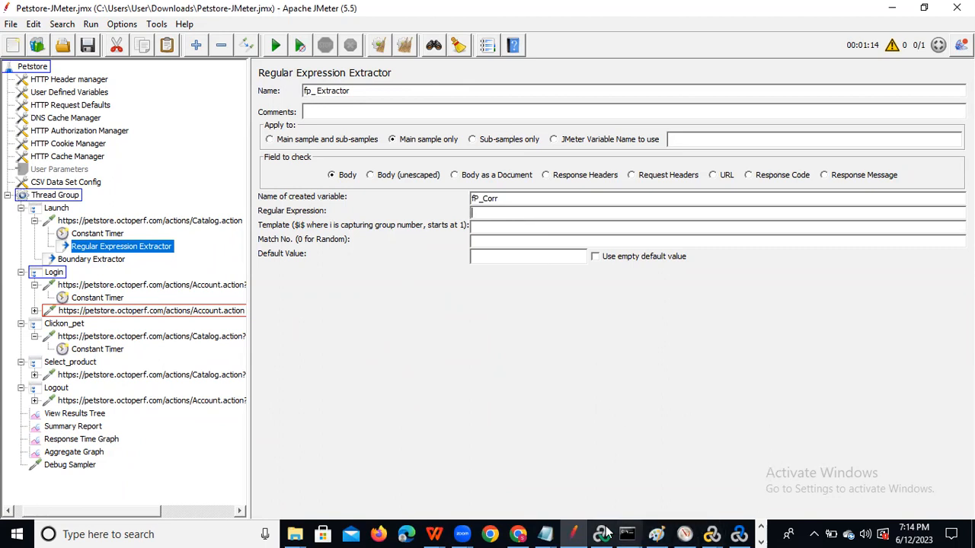
Check the saved _sourcePage input markup in the Pet_TestData file in Notepad and return to JMeter.
click(546, 534)
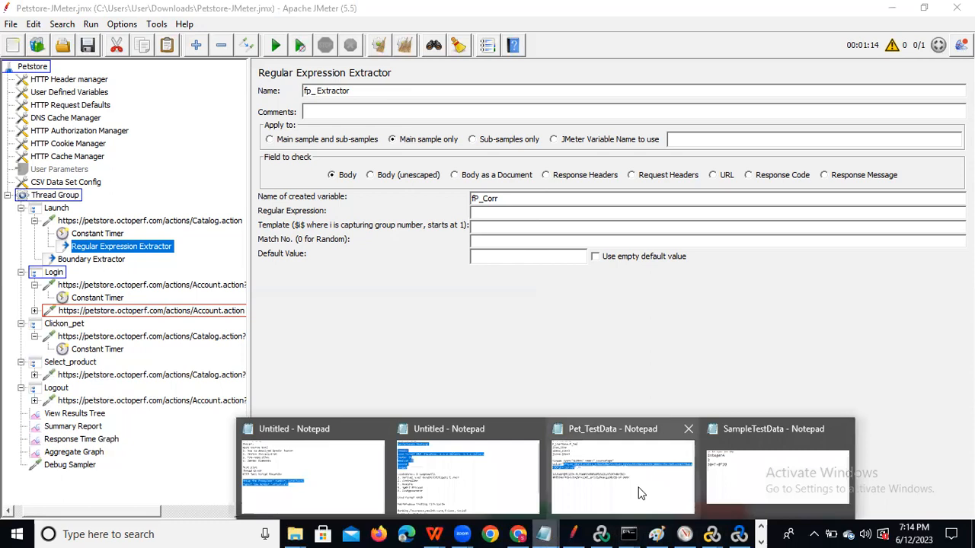
click(640, 493)
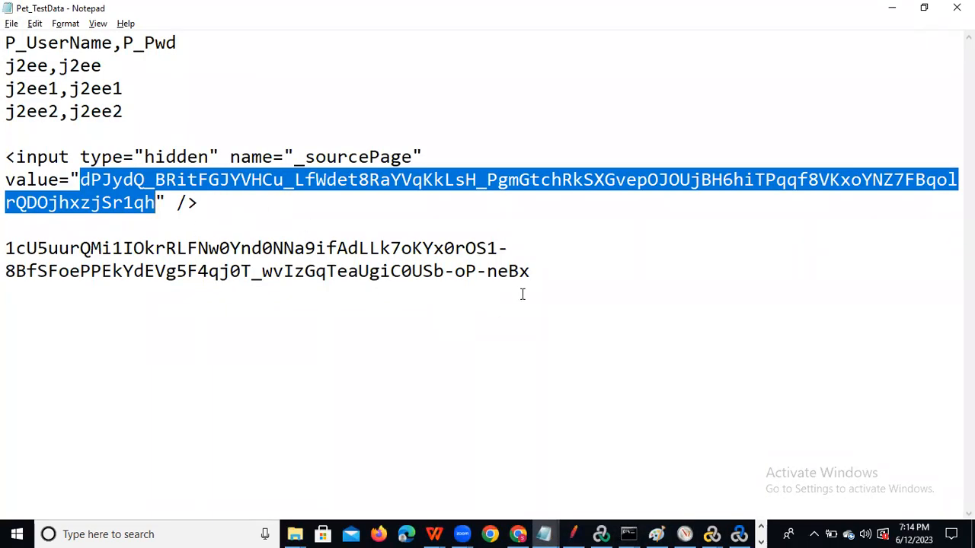
click(561, 294)
key(alt+Tab)
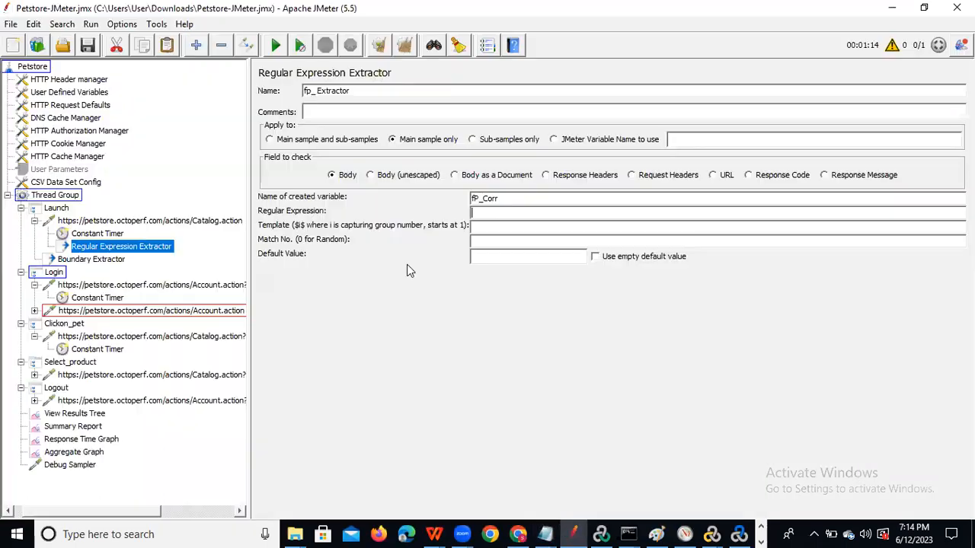
Find __fp in the response body of the Login transaction's Account.action?signonForm= sample in View Results Tree.
click(85, 415)
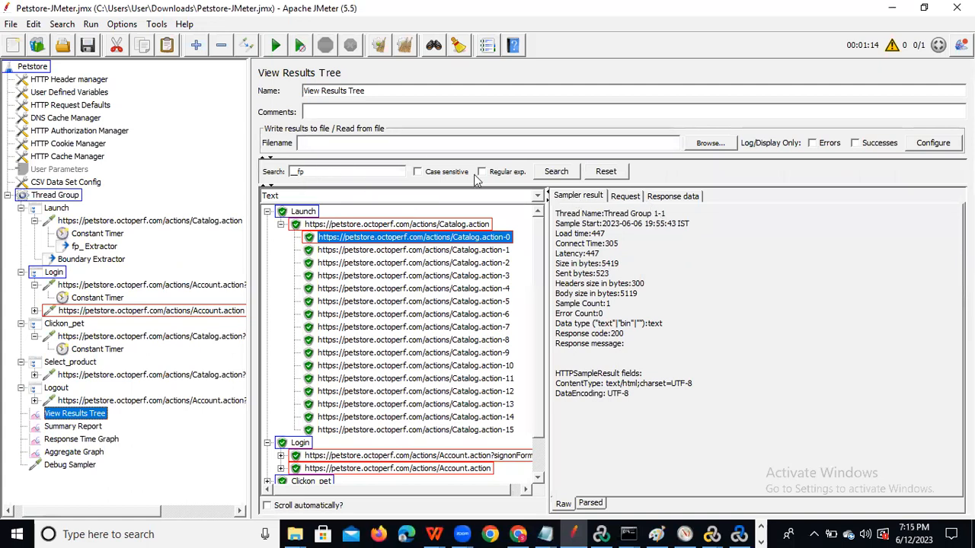
click(266, 213)
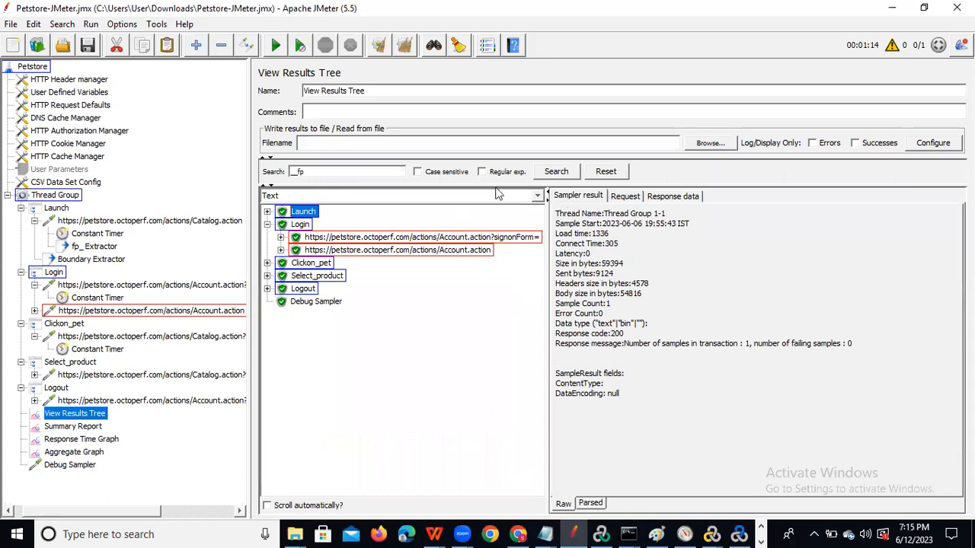
double_click(320, 238)
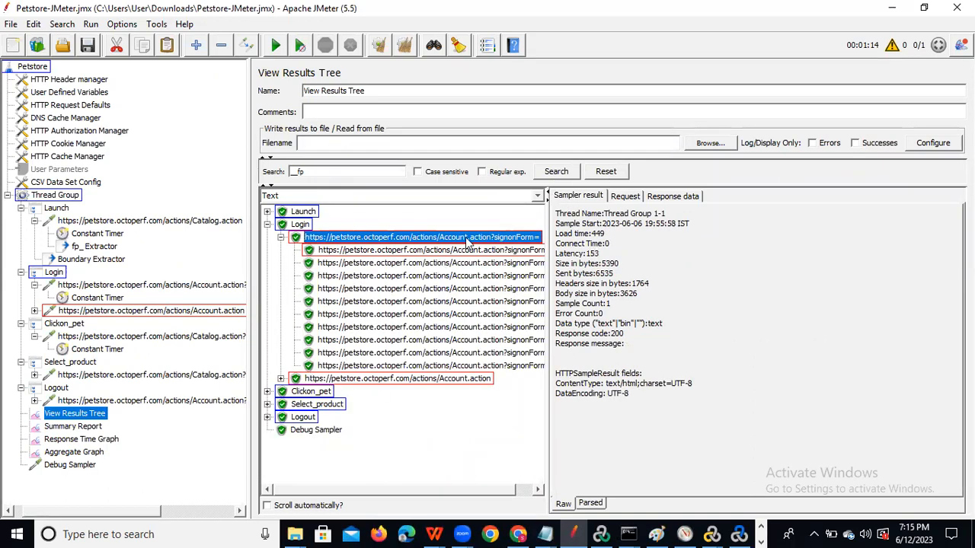
click(663, 197)
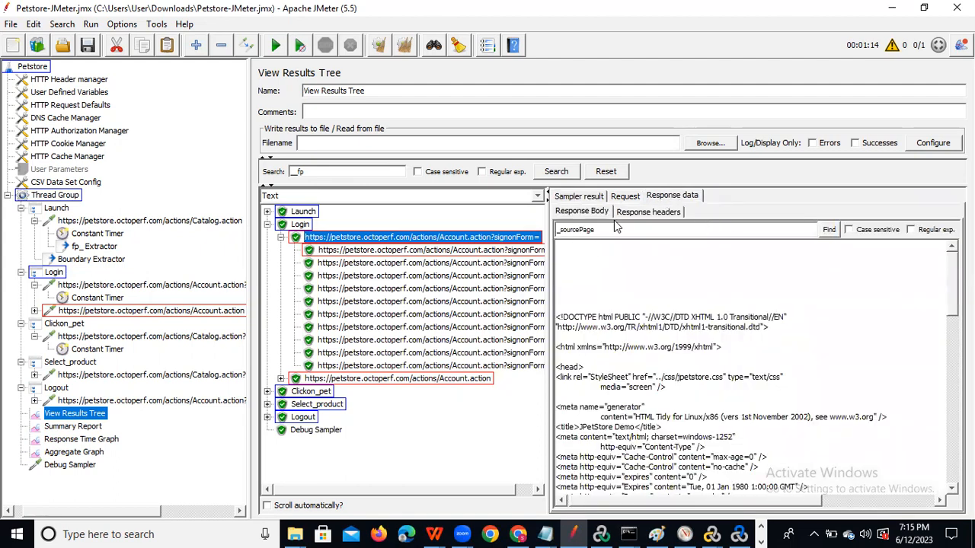
key(ctrl+a)
text(__fp)
click(829, 230)
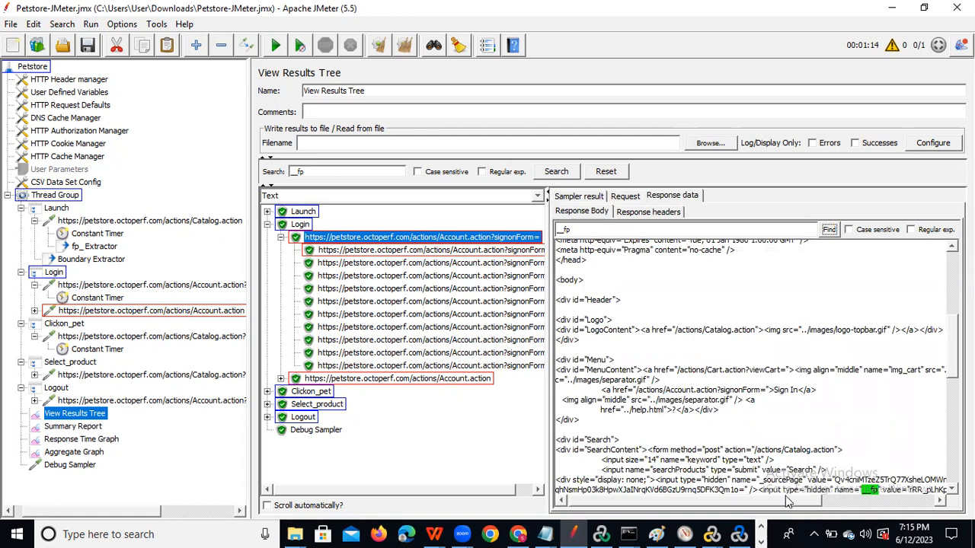
Copy the hidden __fp input markup from the Login sample's response body and paste it below the existing text in Pet_TestData in Notepad.
scroll(785, 496, right, 5)
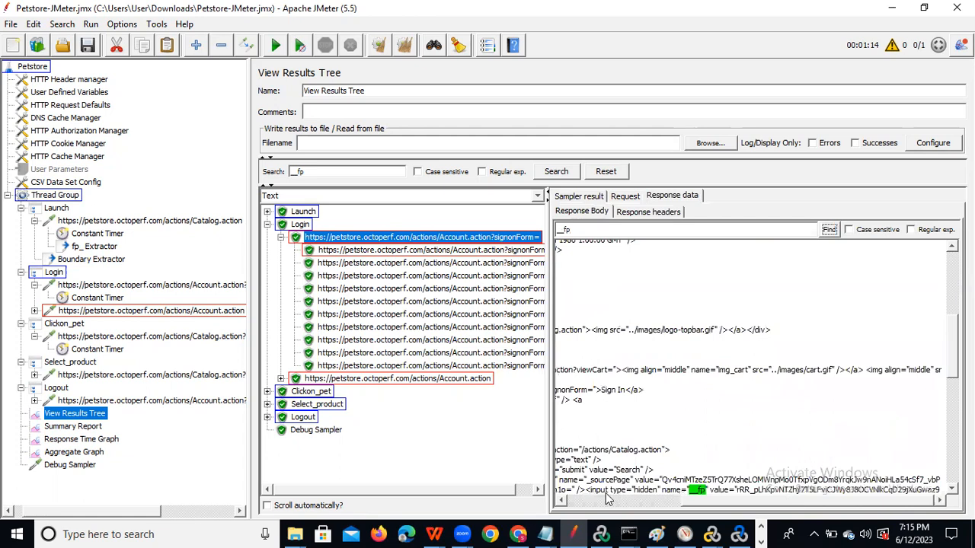
drag(588, 493, 940, 493)
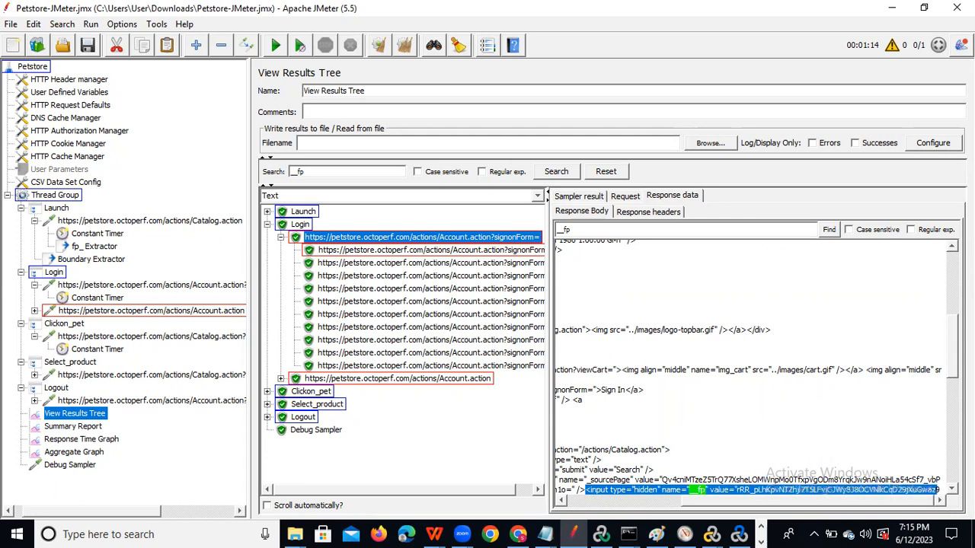
scroll(941, 492, down, 3)
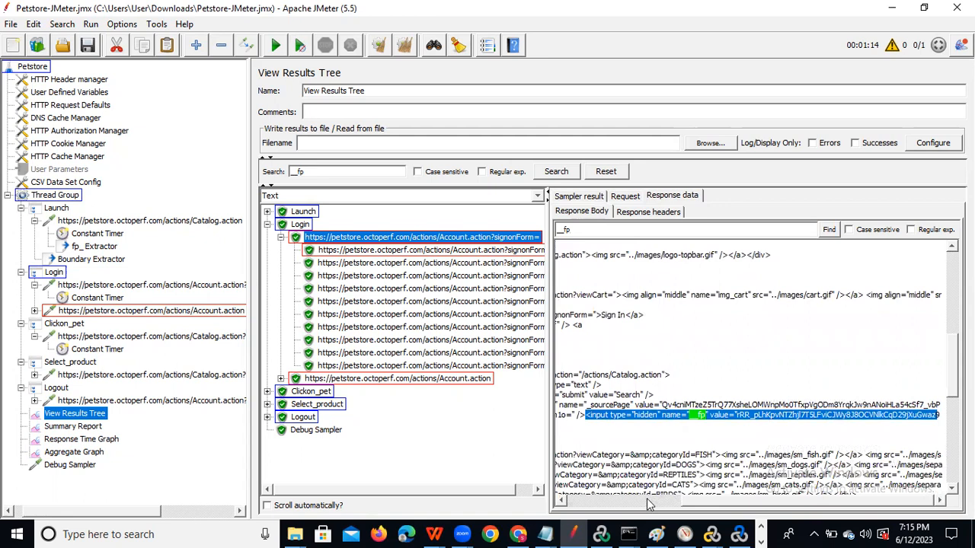
drag(704, 501, 575, 511)
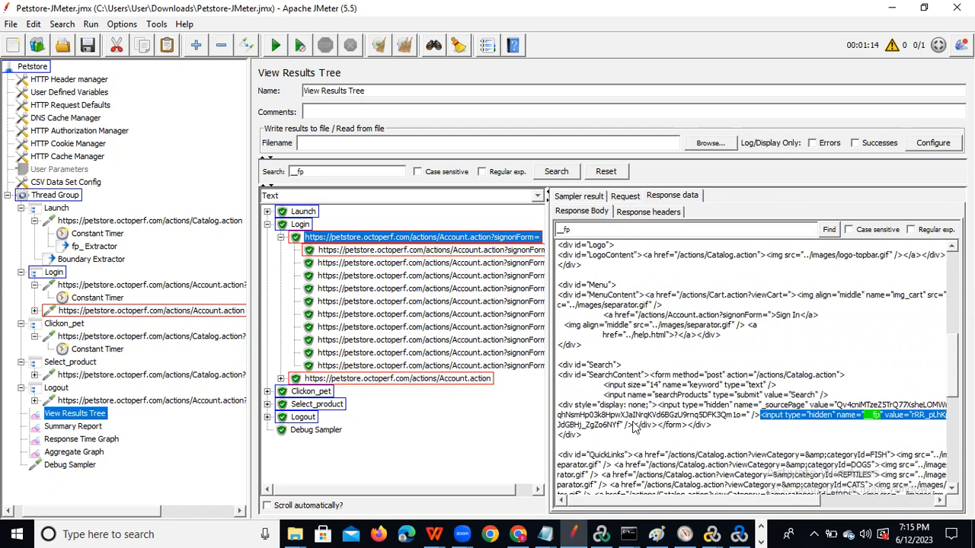
drag(633, 428, 633, 428)
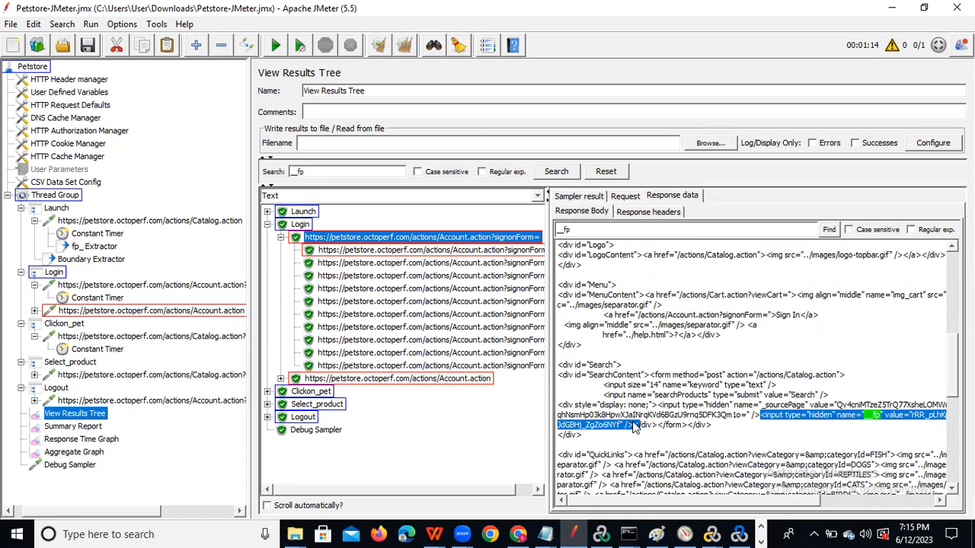
key(alt+Tab)
key(alt+Tab)
key(alt+Tab)
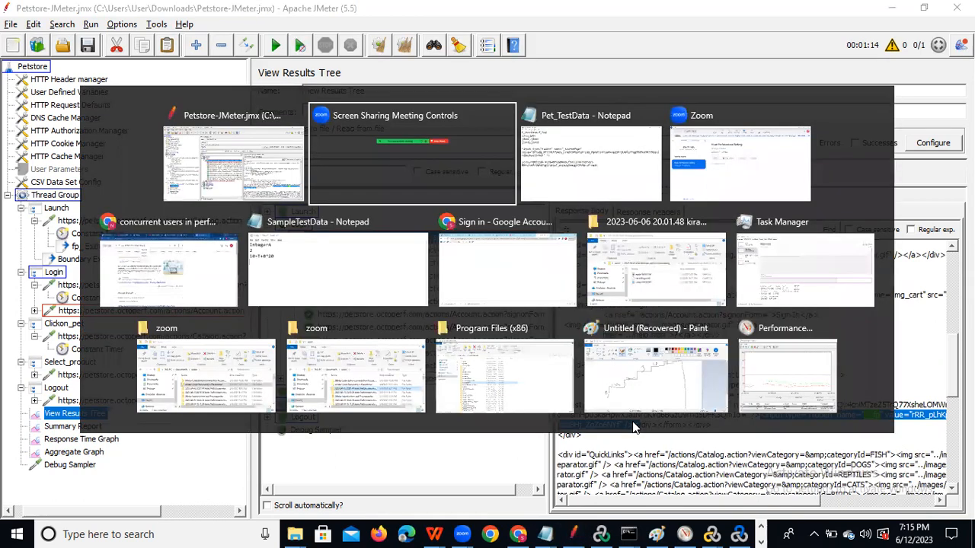
key(alt+shift+Tab)
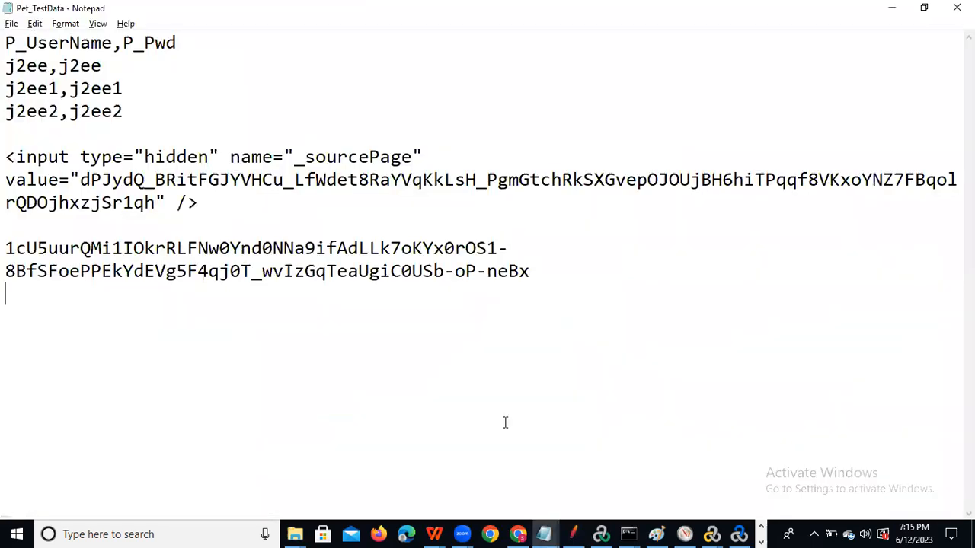
key(Return)
key(Return)
text(<input type="hidden" name="__fp" value="rRR_pLhKpvNTZhjl7T5LFviCJWy8J8OCVNlkCqD29jXuGwaz9JdGBHj_ZgZo6NYf" /><)
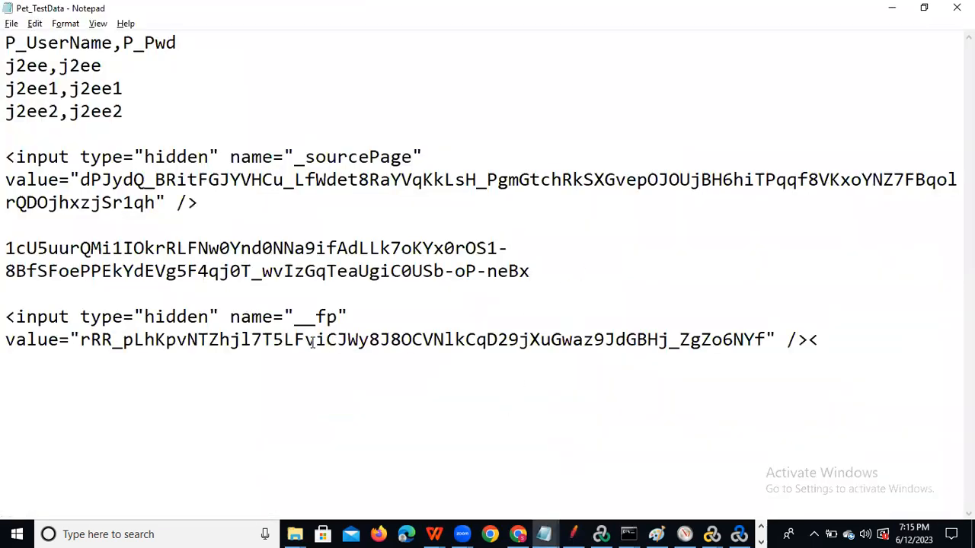
Add a line reading "RegExp=" below the pasted __fp input markup.
key(Return)
key(Return)
text(RegEx)
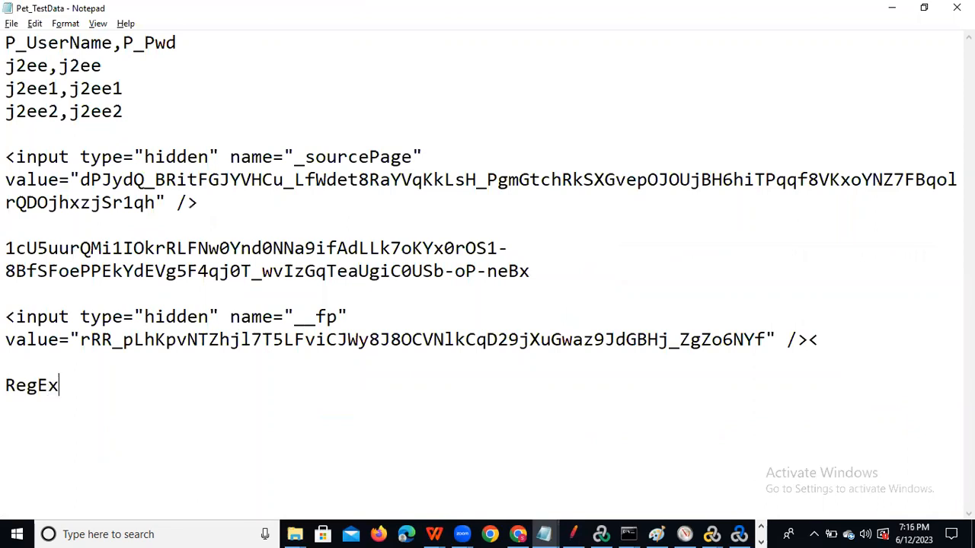
text(p+)
key(BackSpace)
text(=)
Copy the left boundary <input type="hidden" name="__fp" value=" from the markup to the RegExp= line.
drag(6, 317, 220, 340)
click(80, 340)
drag(80, 340, 764, 340)
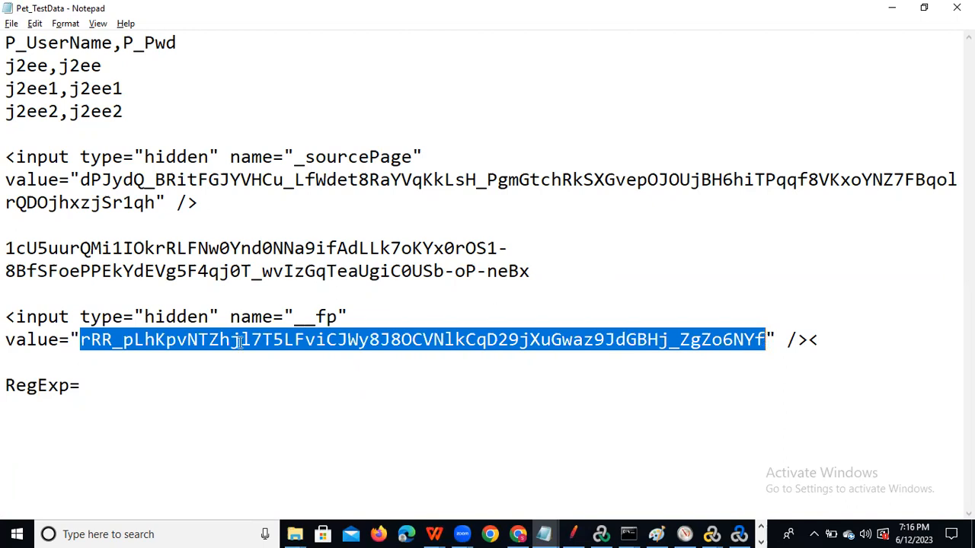
drag(80, 340, 6, 320)
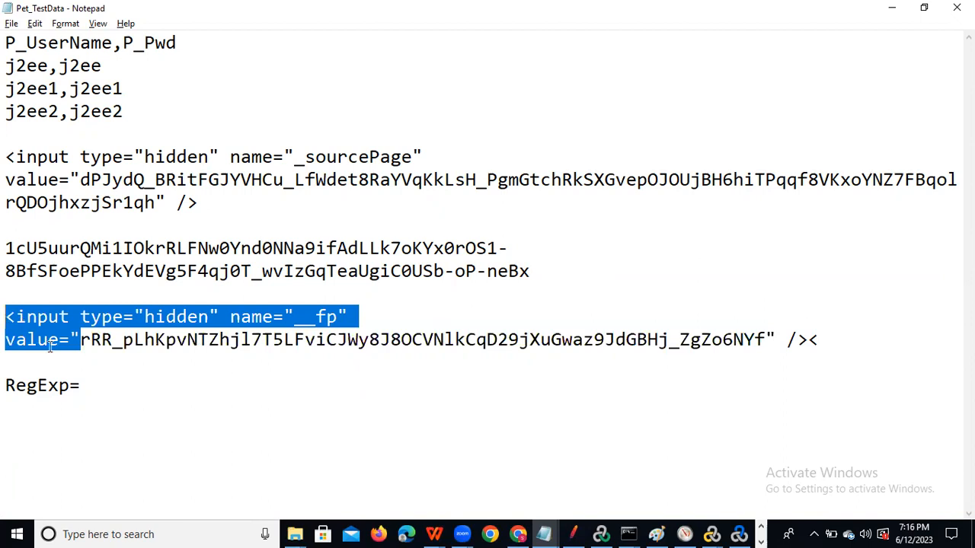
key(ctrl+c)
click(112, 389)
key(ctrl+v)
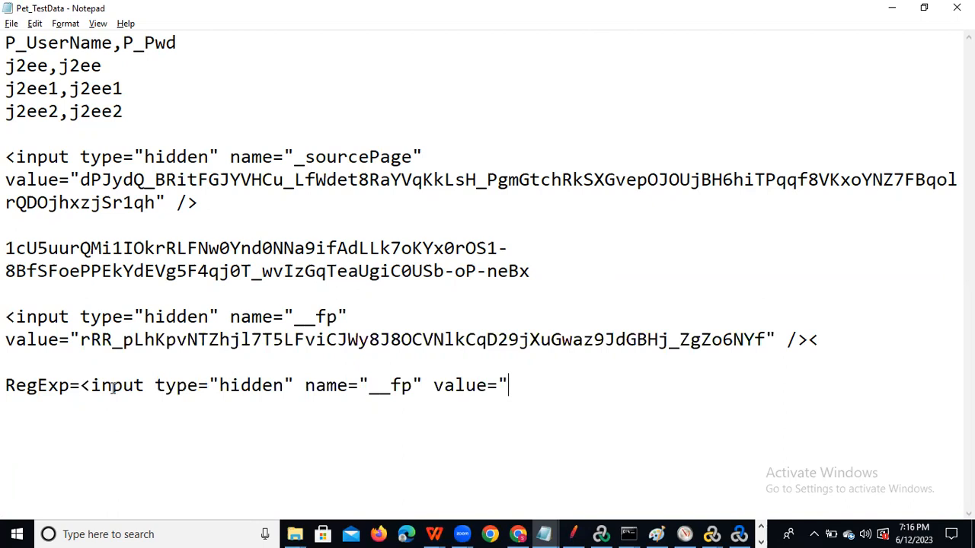
Complete the regular expression with the capture group (.*?) in place of the dynamic value, followed by the closing quotation mark.
drag(80, 340, 767, 336)
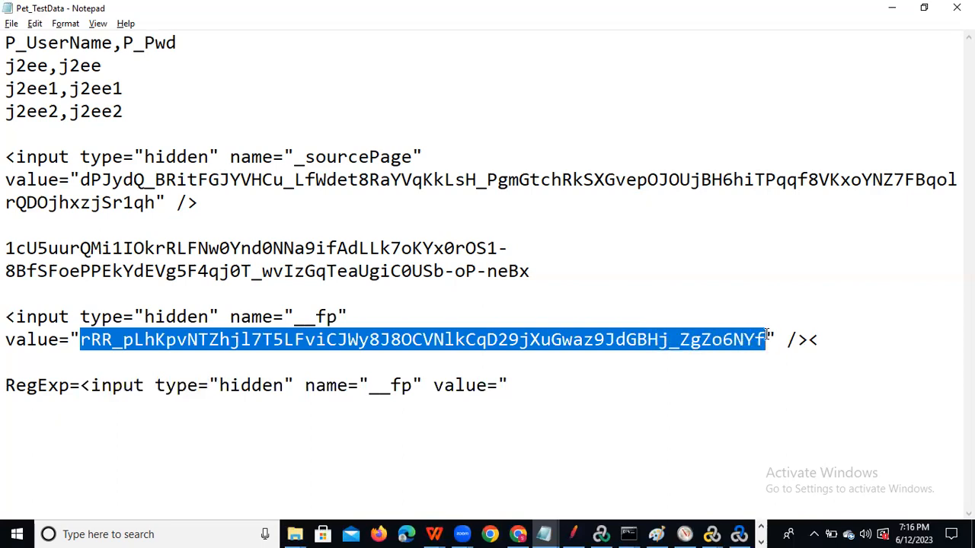
click(515, 385)
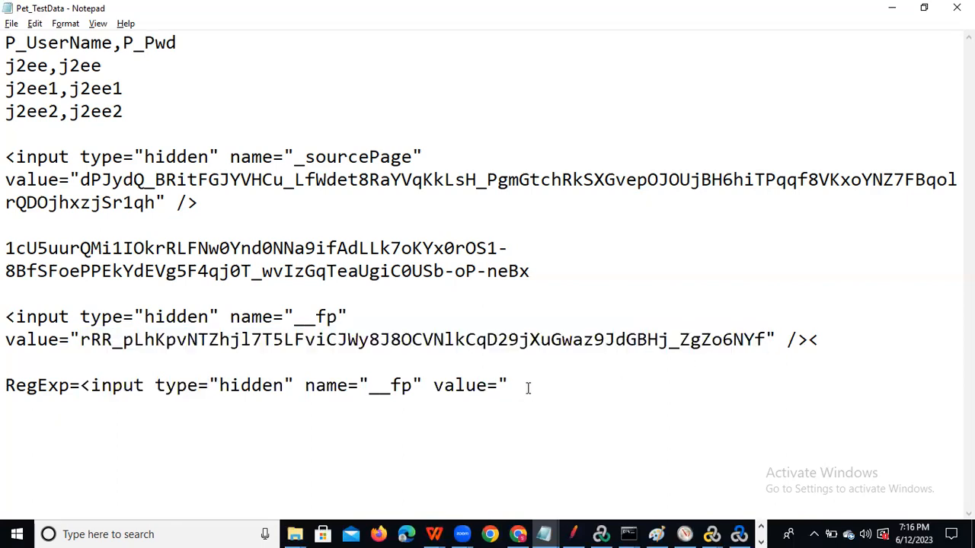
text((.*?))
click(552, 385)
drag(765, 338, 780, 336)
click(579, 388)
key(ctrl+v)
Copy the finished expression into JMeter as the Regular Expression of fp_ Extractor: <input type="hidden" name="__fp" value="(.*?)".
drag(579, 381, 82, 385)
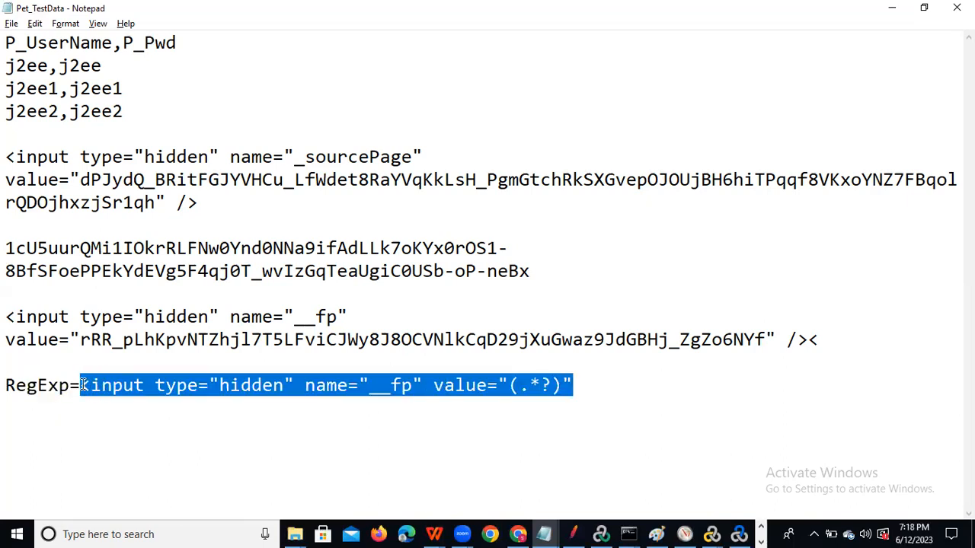
key(alt+Tab)
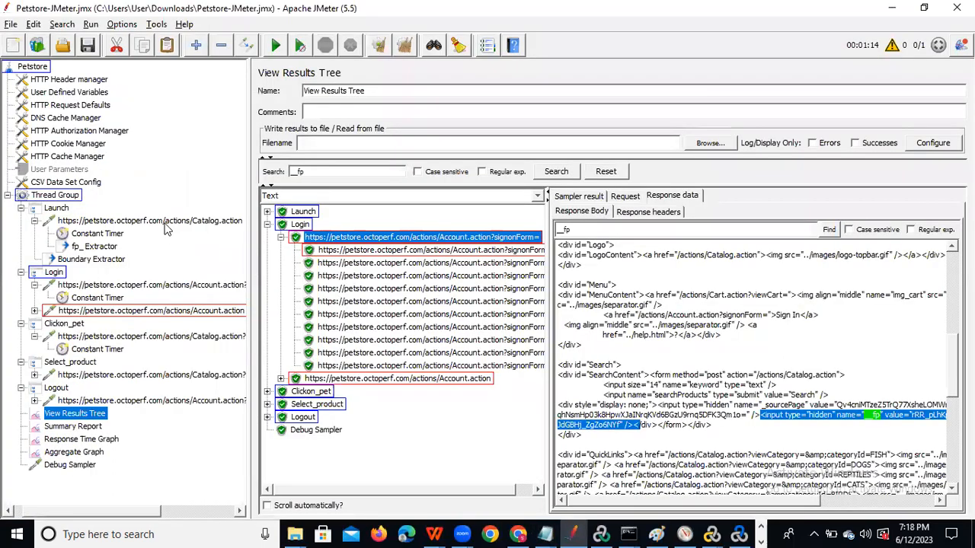
click(98, 248)
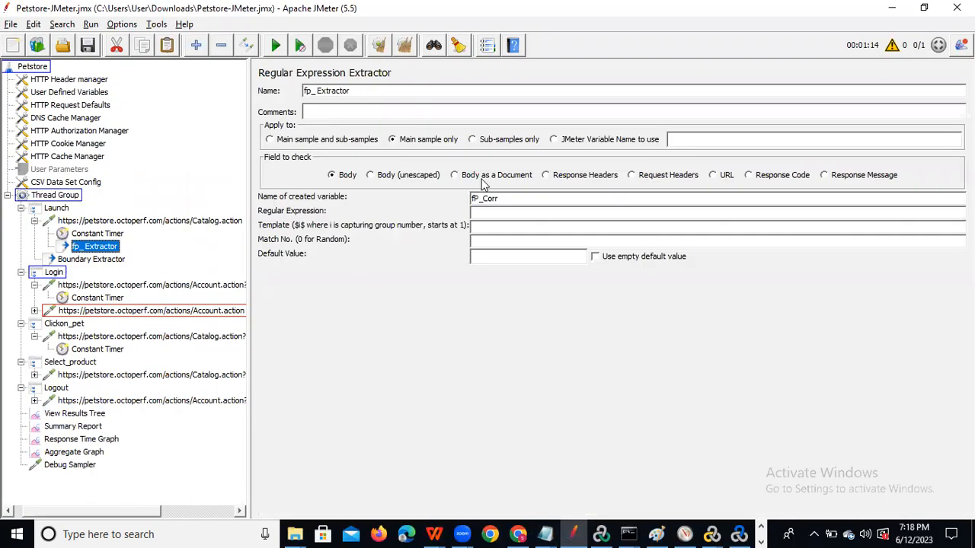
click(477, 214)
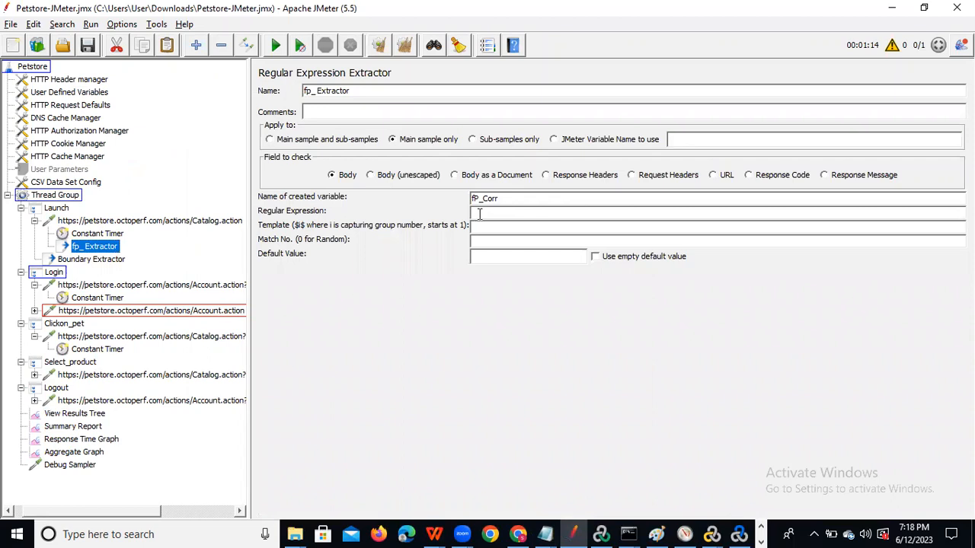
key(ctrl+v)
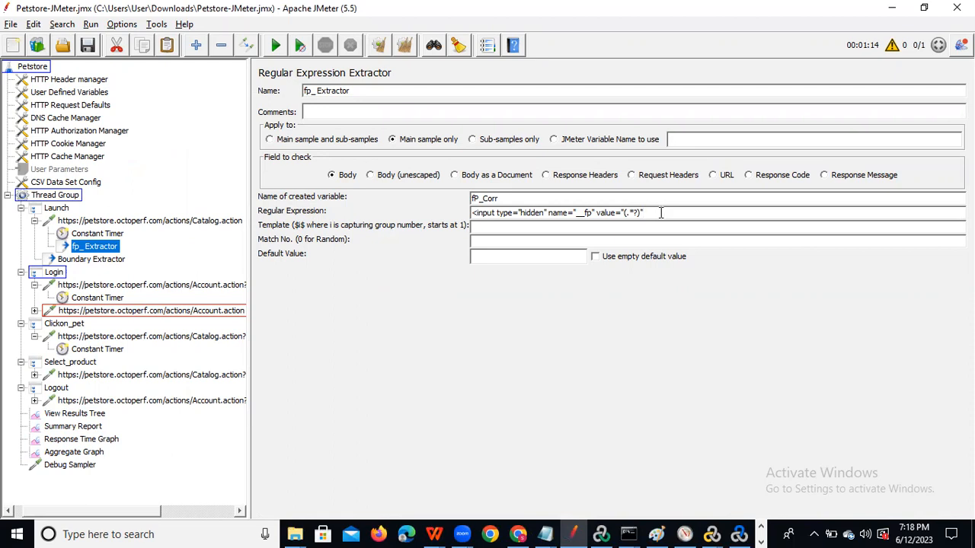
click(489, 227)
key(BackSpace)
key(BackSpace)
key(BackSpace)
click(483, 242)
text(0)
key(BackSpace)
text(1)
key(BackSpace)
Set the default value of fp_ Extractor to "Not Found".
click(487, 258)
text(Not)
text(found)
double_click(487, 258)
text(Found)
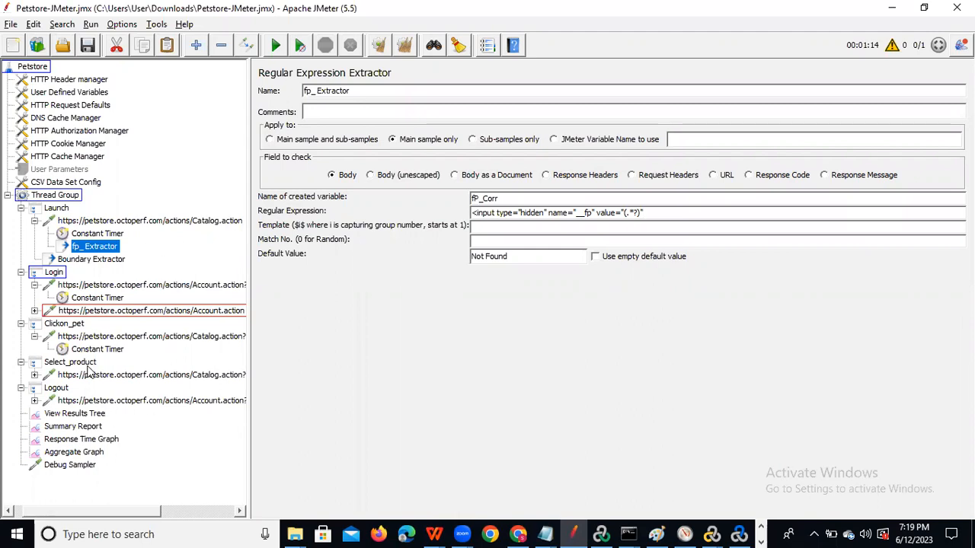
Review the Login sample's response data in View Results Tree and copy the variable name fP_Corr from fp_ Extractor.
click(82, 417)
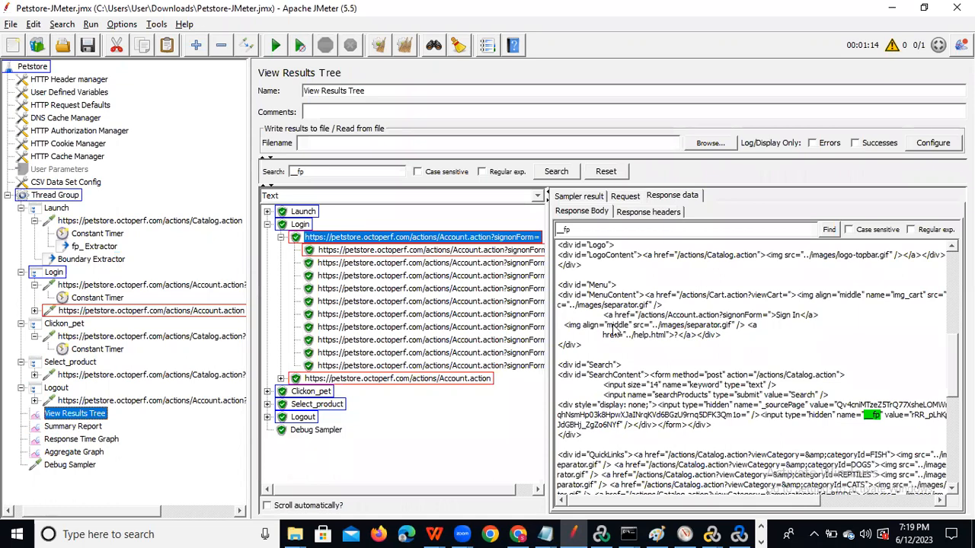
click(674, 197)
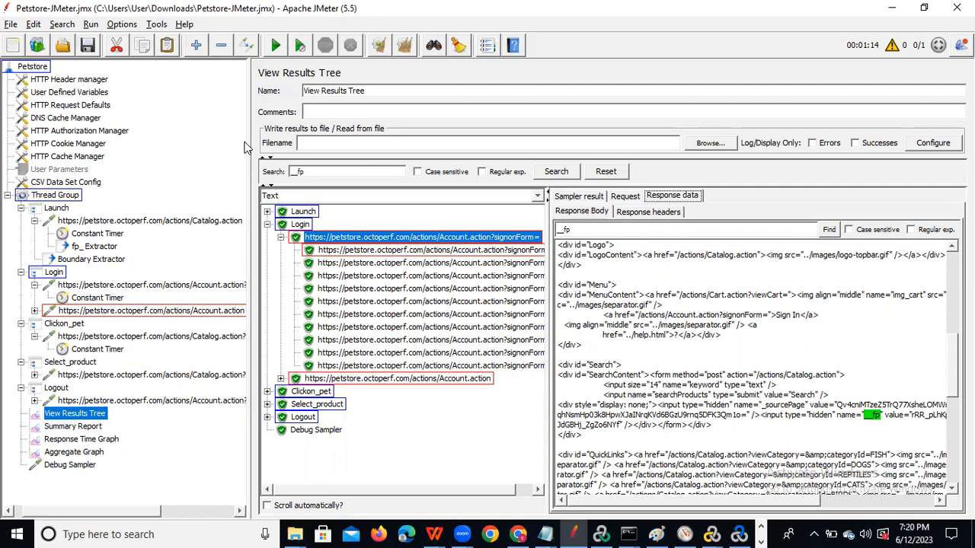
click(94, 248)
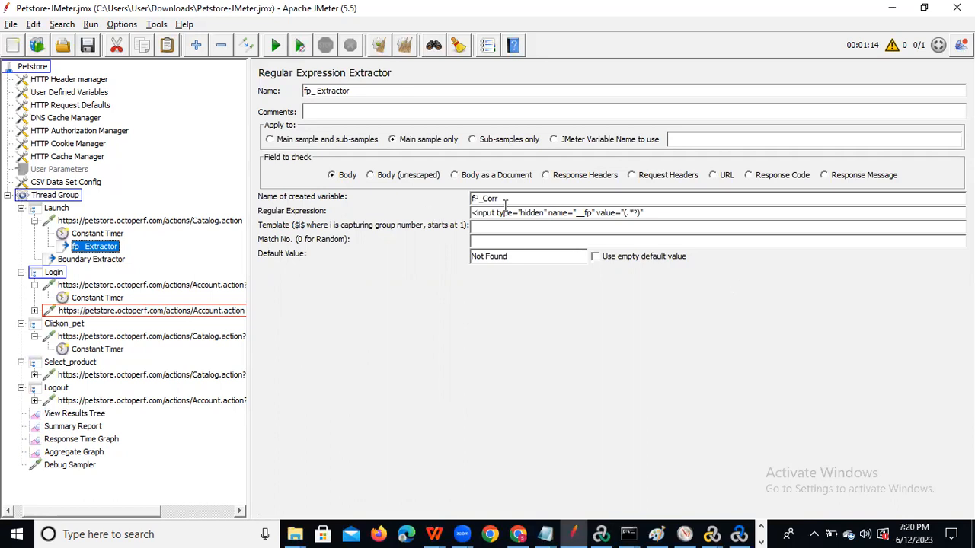
drag(505, 199, 456, 204)
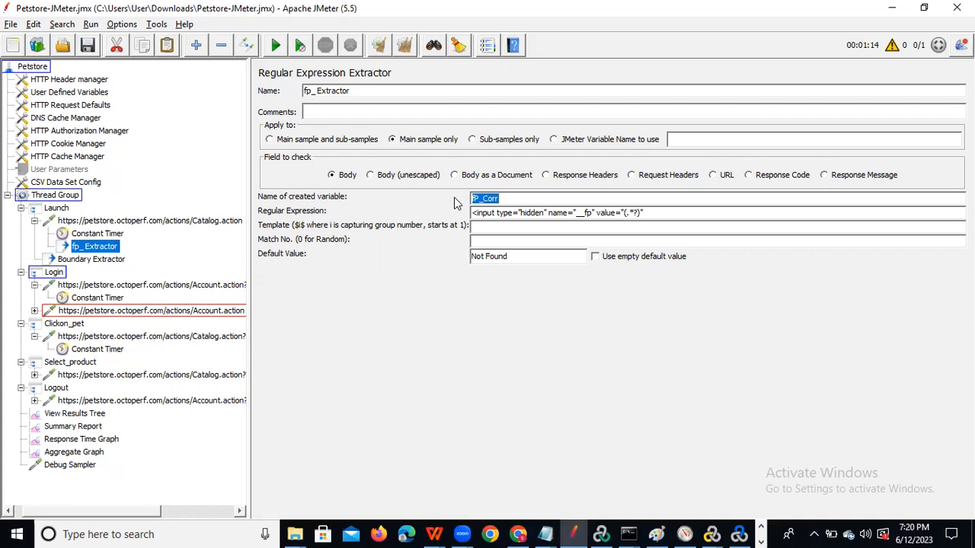
Open the __fp parameter value of the Login transaction's POST Account.action request for editing.
click(114, 310)
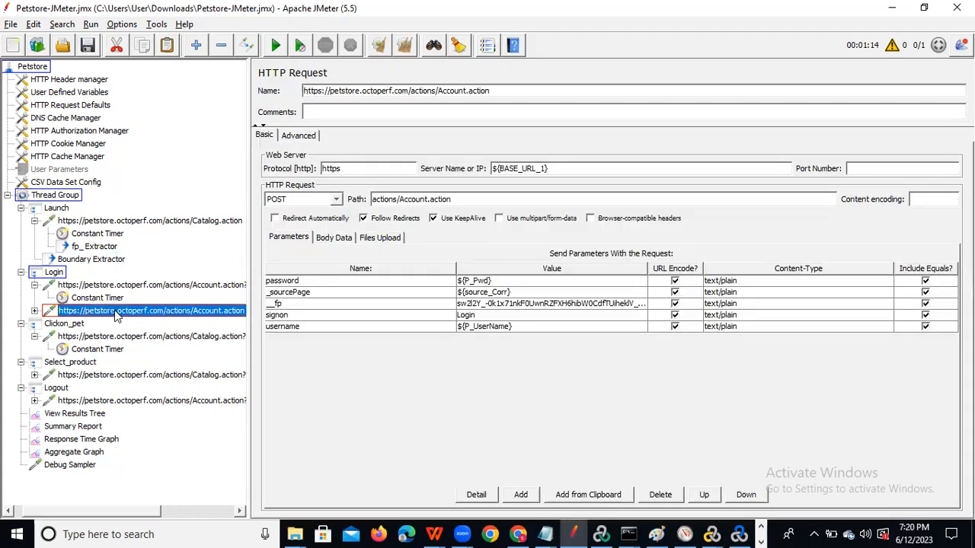
double_click(569, 303)
drag(569, 302, 580, 303)
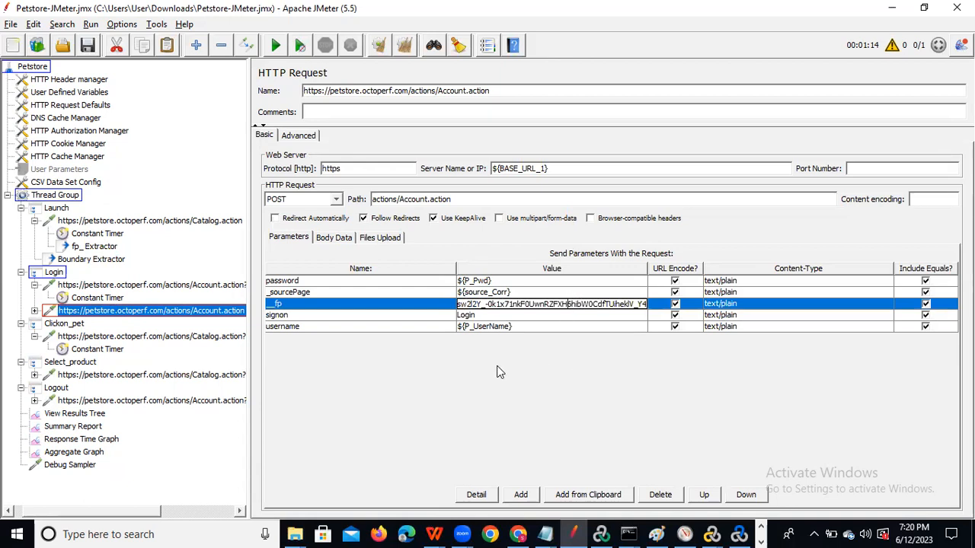
key(BackSpace)
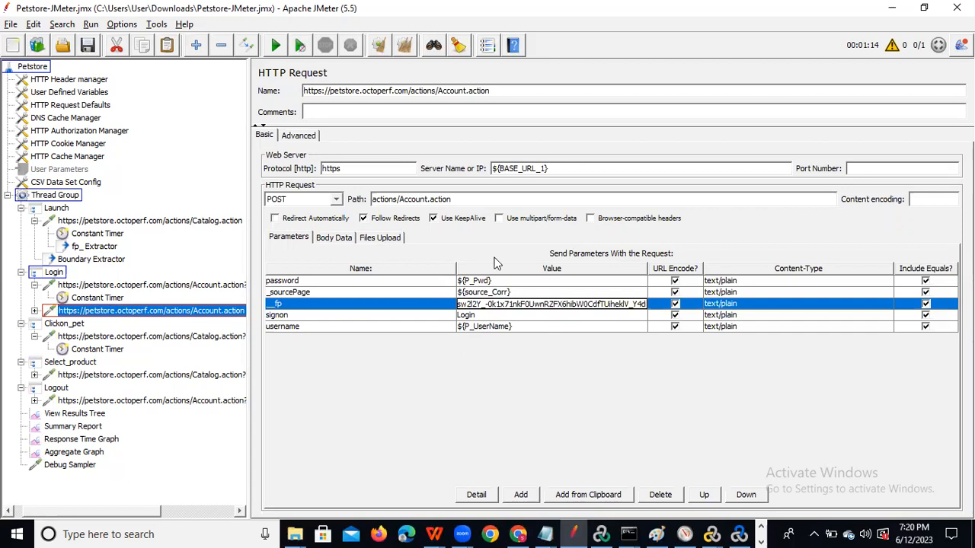
Clear the old search term in the Search Tree dialog and set the replacement text to ${fP_Corr}.
key(ctrl+f)
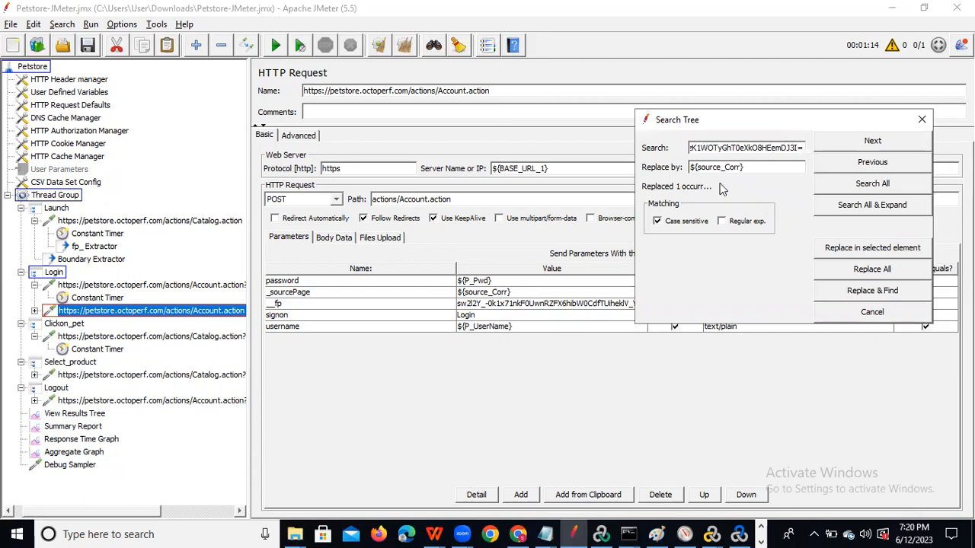
key(ctrl+a)
key(BackSpace)
key(ctrl+v)
key(BackSpace)
key(BackSpace)
key(BackSpace)
key(BackSpace)
key(BackSpace)
key(BackSpace)
key(BackSpace)
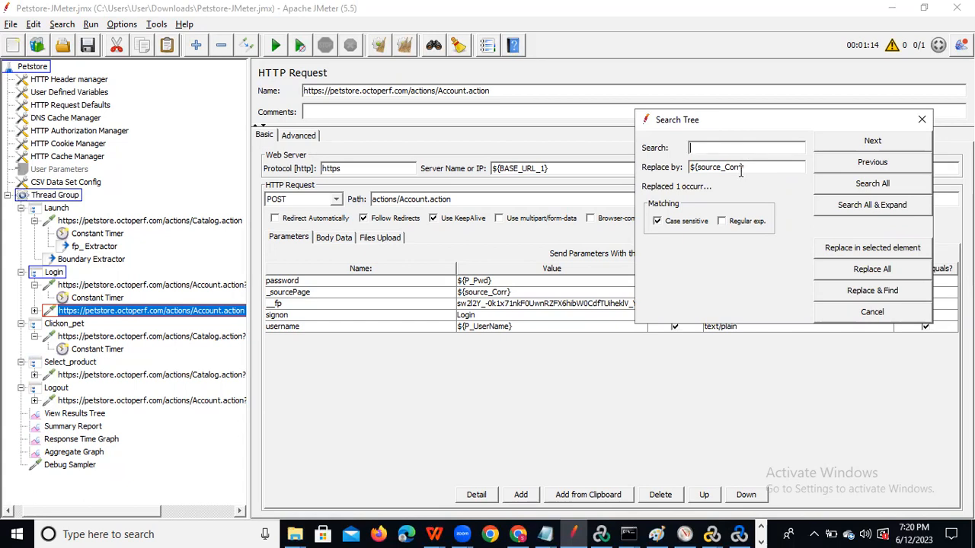
drag(750, 167, 613, 165)
key(BackSpace)
text(${fP_Corr})
Use the hard-coded __fp parameter value as the search term, replace all its occurrences with ${fP_Corr}, and check the __fp parameter.
click(506, 305)
click(505, 303)
key(ctrl+a)
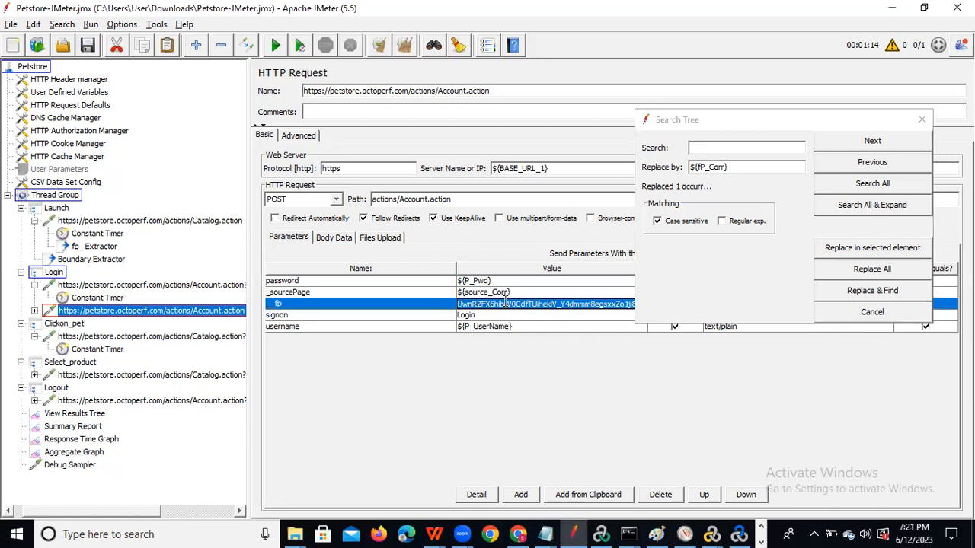
click(706, 147)
key(ctrl+v)
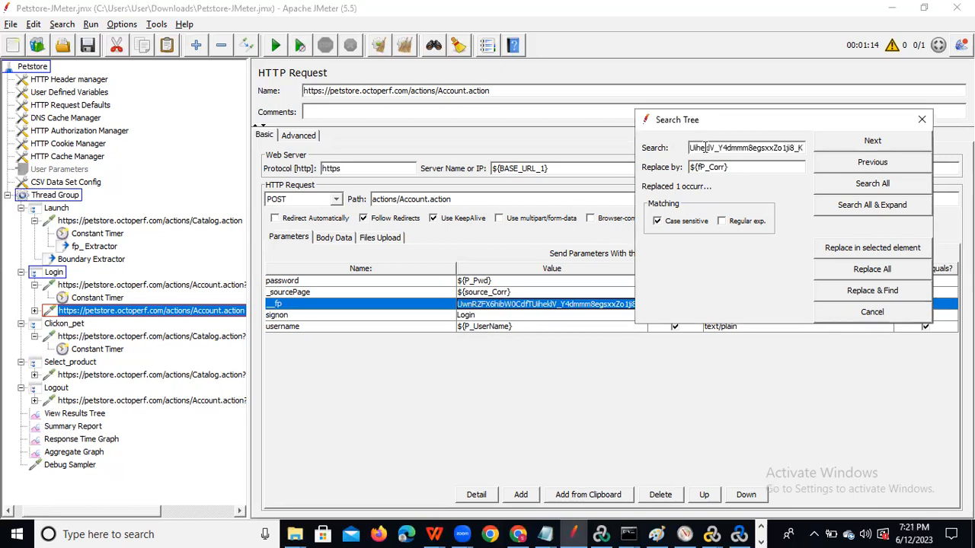
click(867, 278)
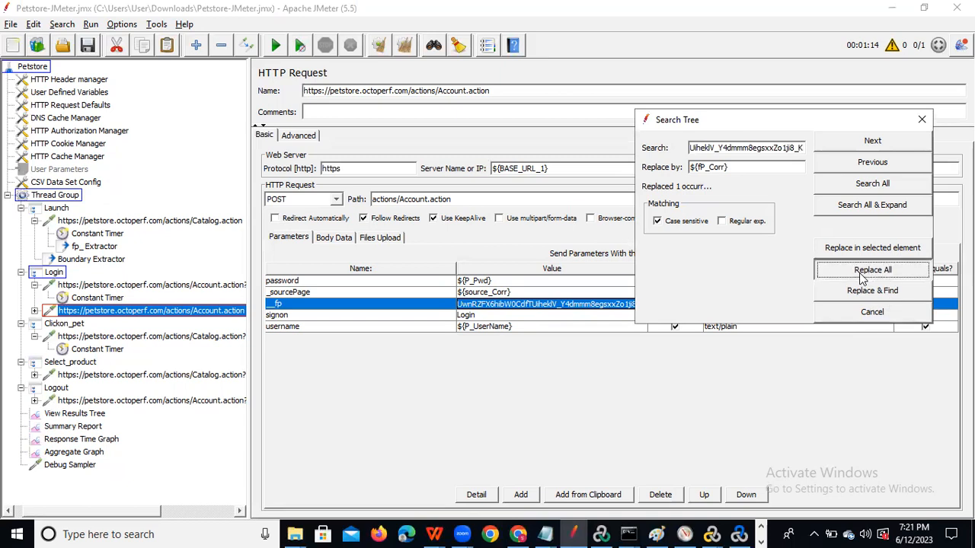
click(674, 373)
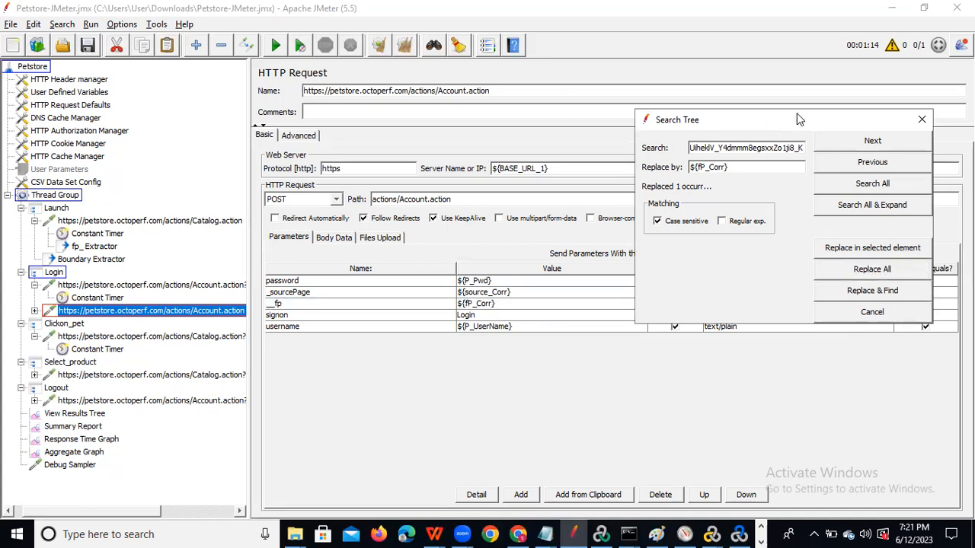
click(921, 119)
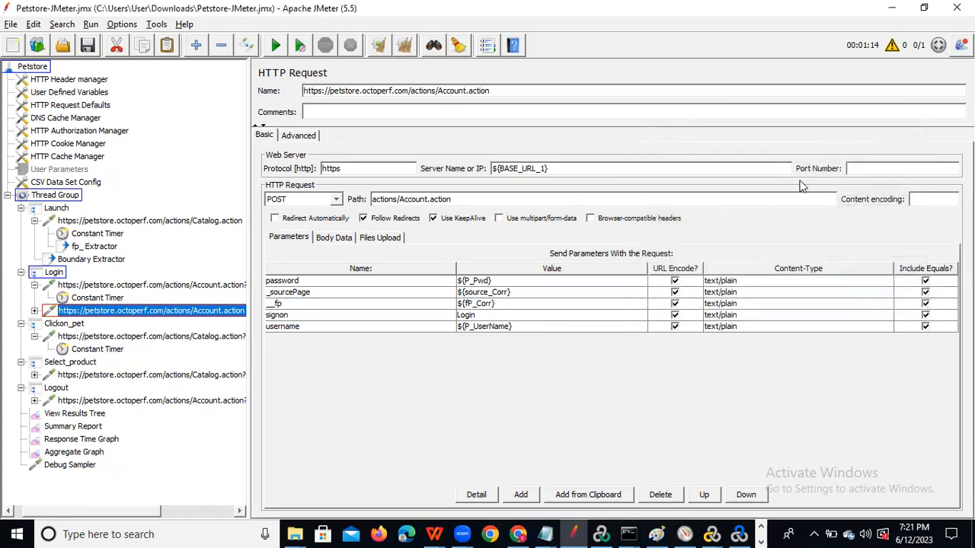
click(502, 306)
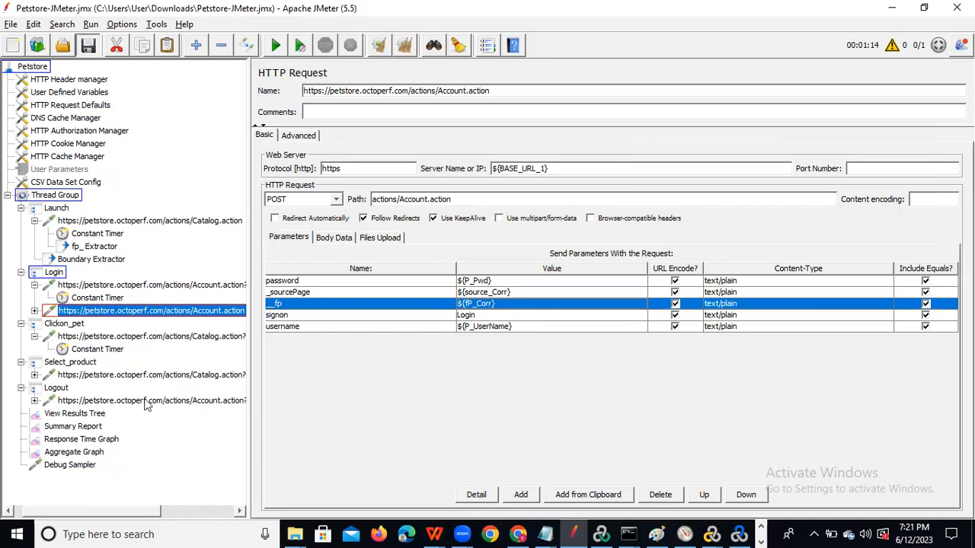
Clear the previous run's results from View Results Tree.
click(76, 413)
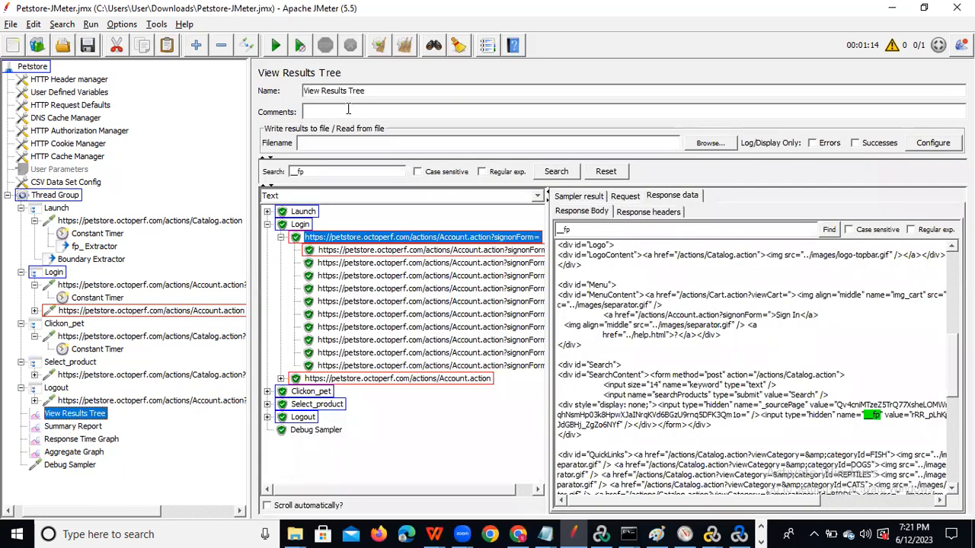
click(85, 427)
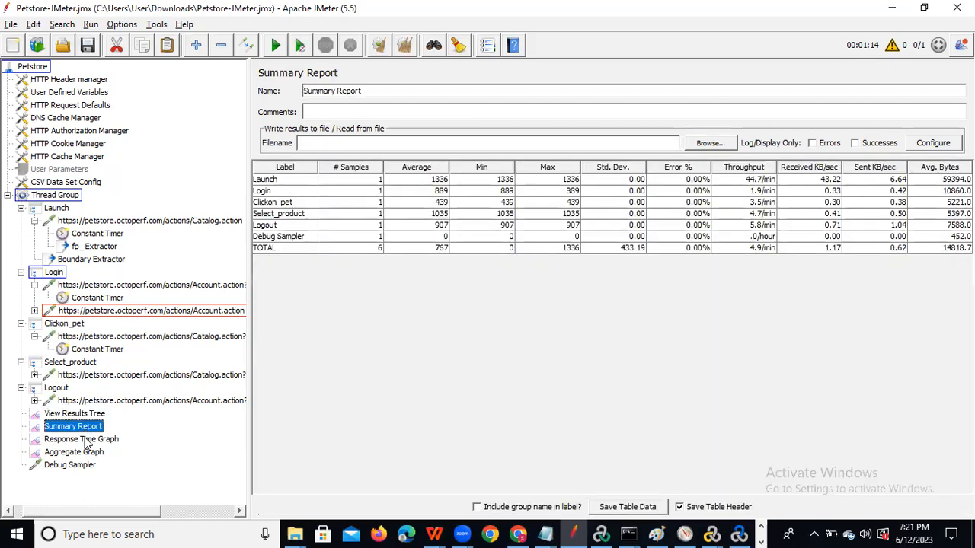
click(86, 440)
click(88, 414)
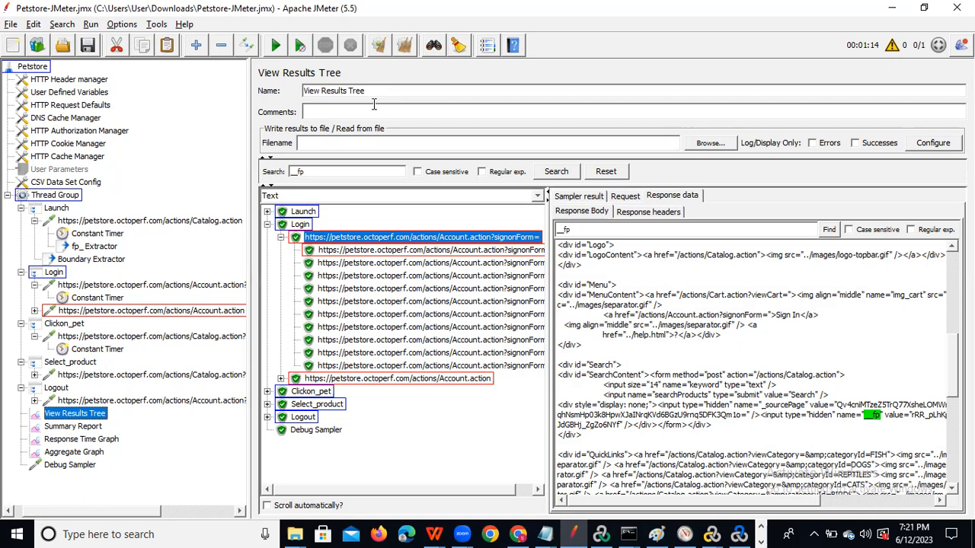
key(ctrl+e)
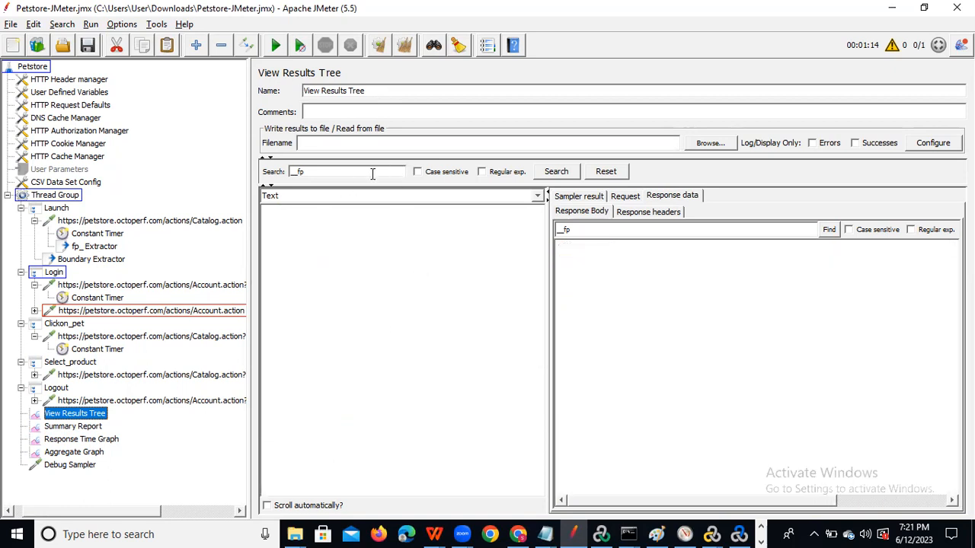
Look through the Summary Report, Response Time Graph, Aggregate Graph and Debug Sampler elements of the test plan.
click(74, 427)
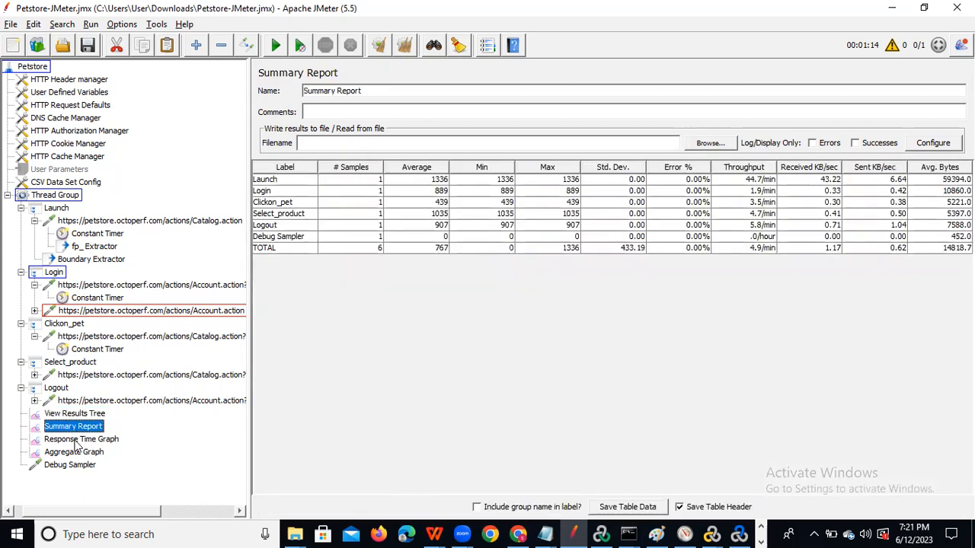
click(76, 441)
click(78, 454)
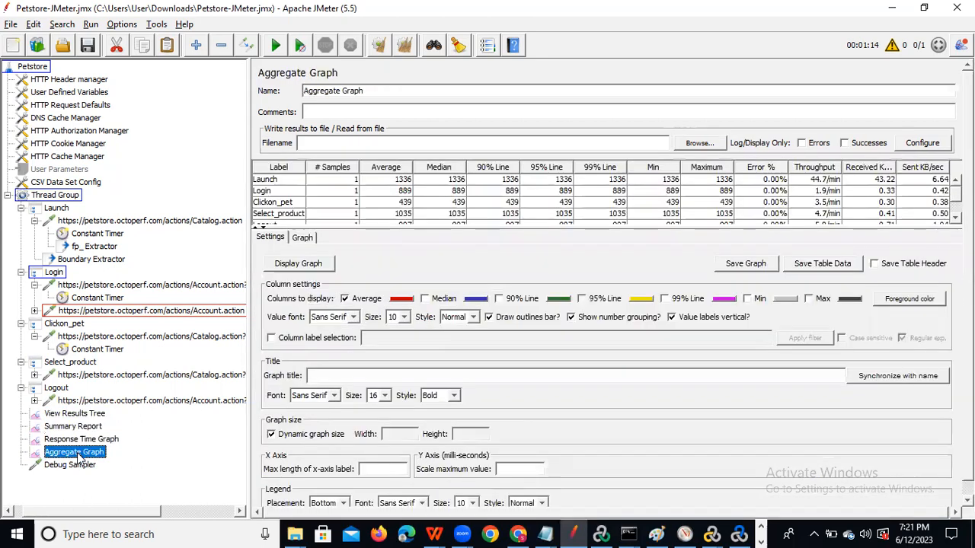
click(79, 468)
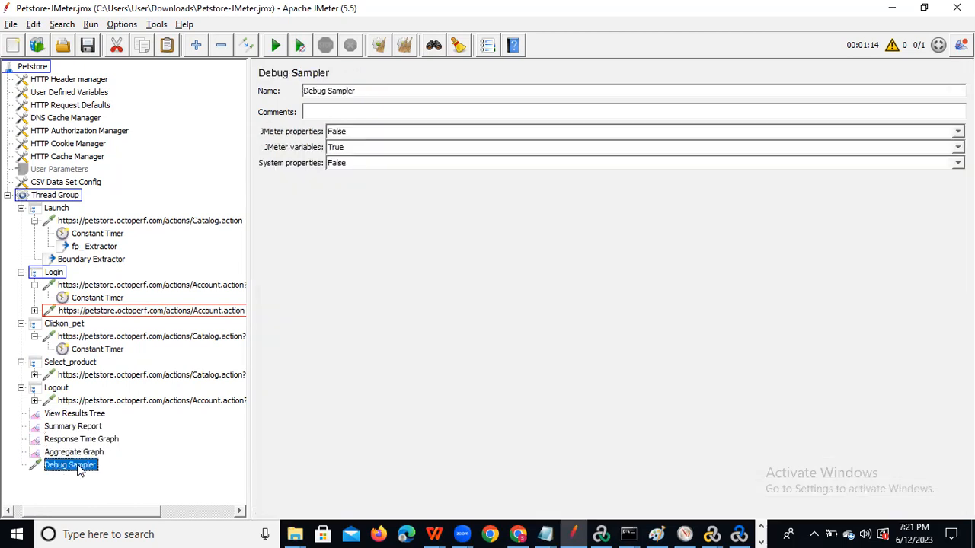
click(84, 415)
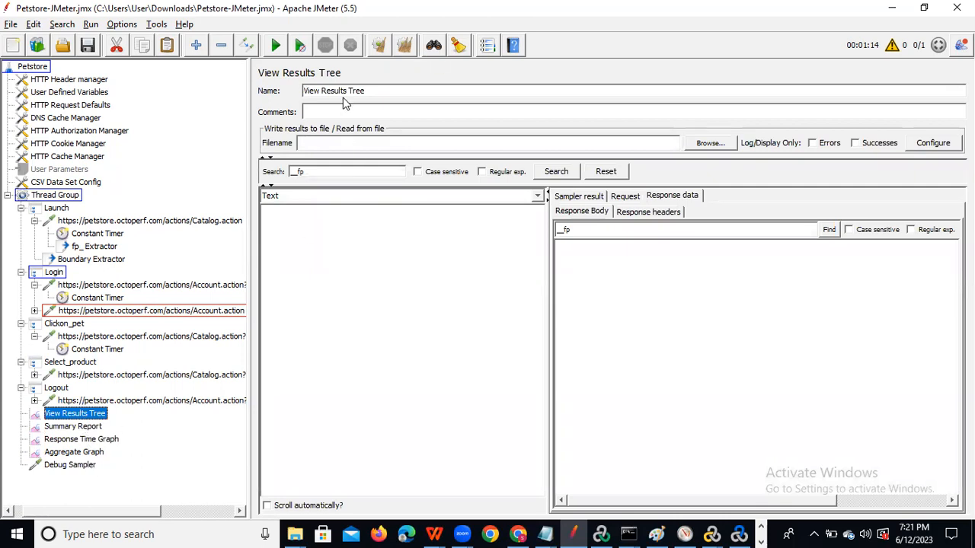
click(82, 427)
click(89, 439)
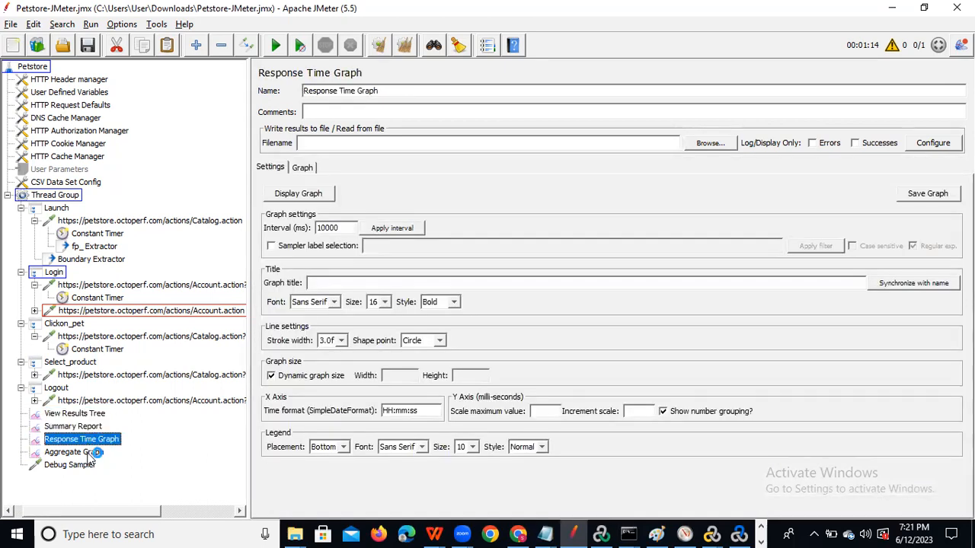
click(87, 453)
click(86, 466)
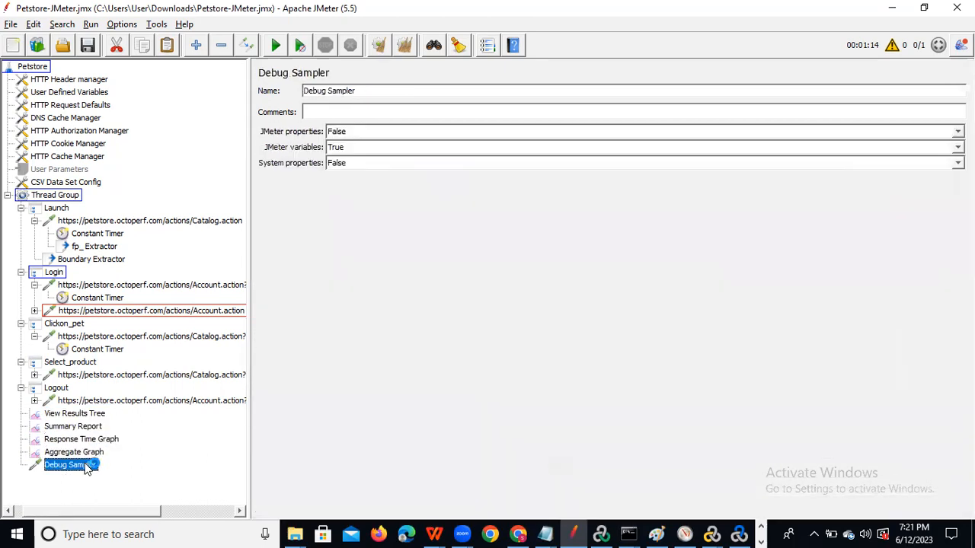
Run the Petstore test plan with View Results Tree open to follow the samples.
click(76, 413)
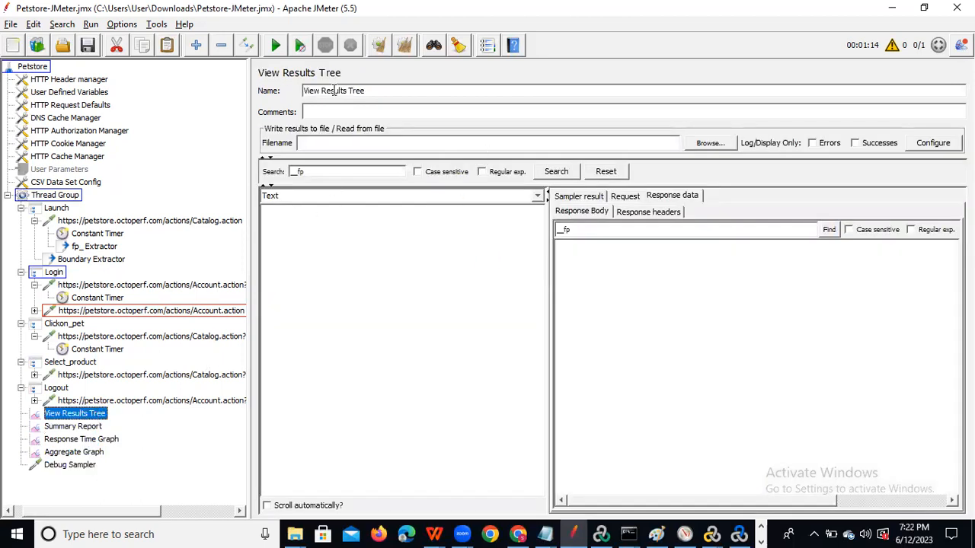
key(ctrl+r)
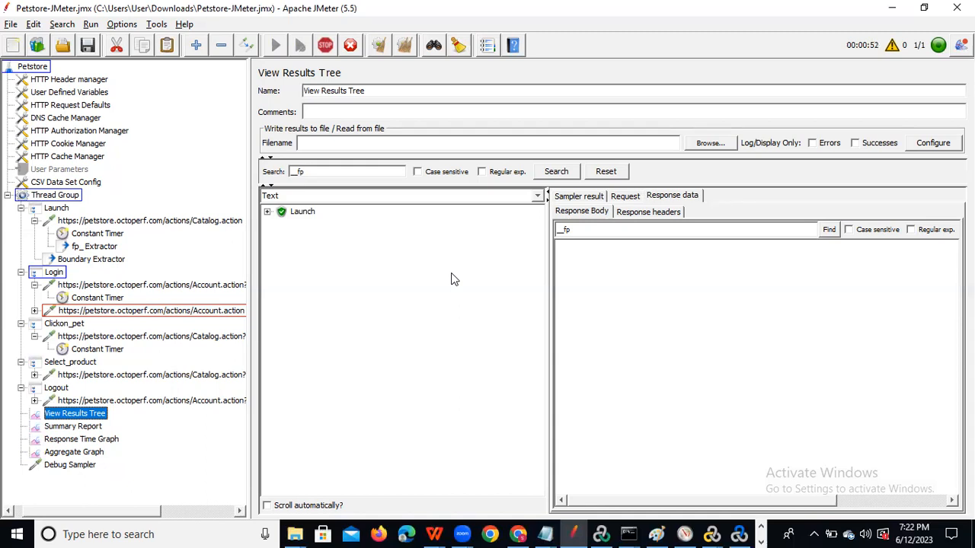
click(761, 542)
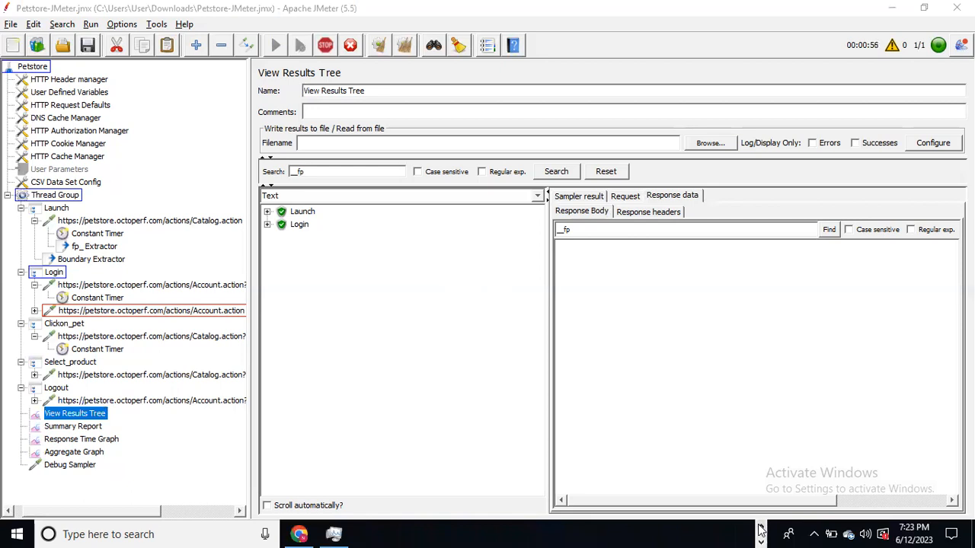
click(760, 527)
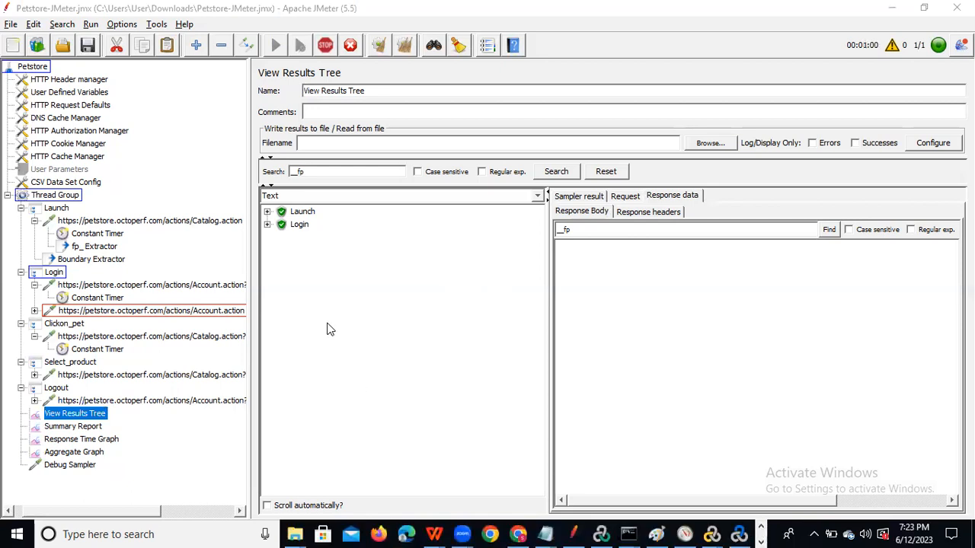
Inspect the Login transaction's Account.action samples and the Launch transaction's Catalog.action sample, including their sub-samples.
click(267, 224)
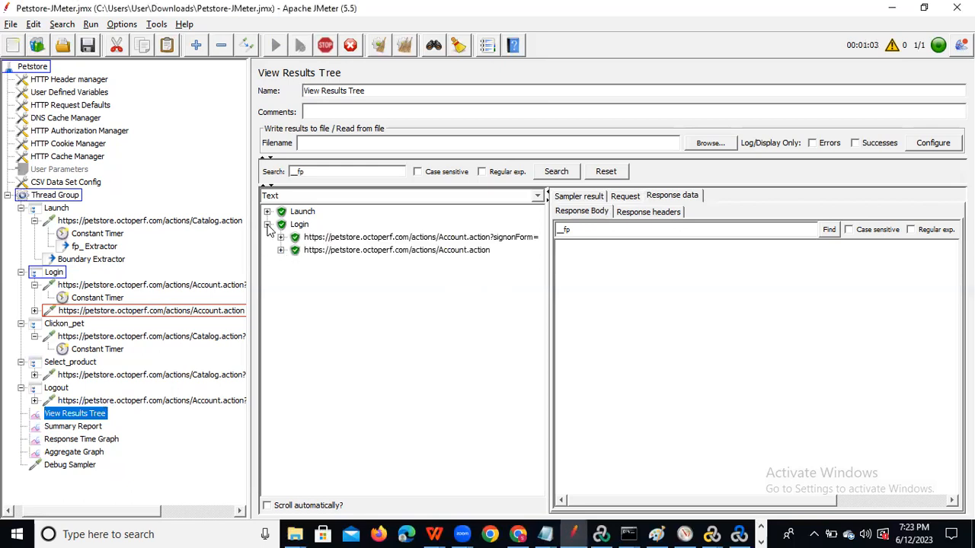
click(350, 237)
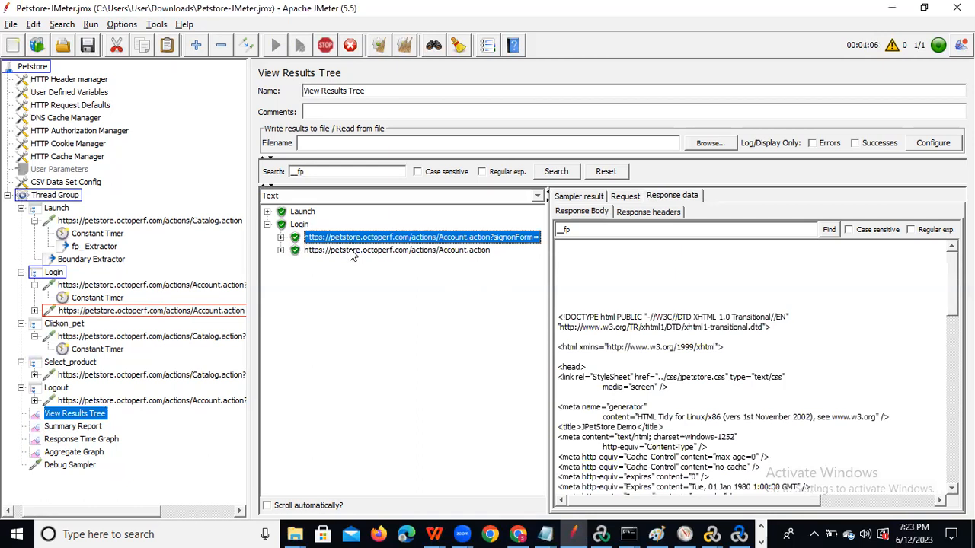
click(350, 250)
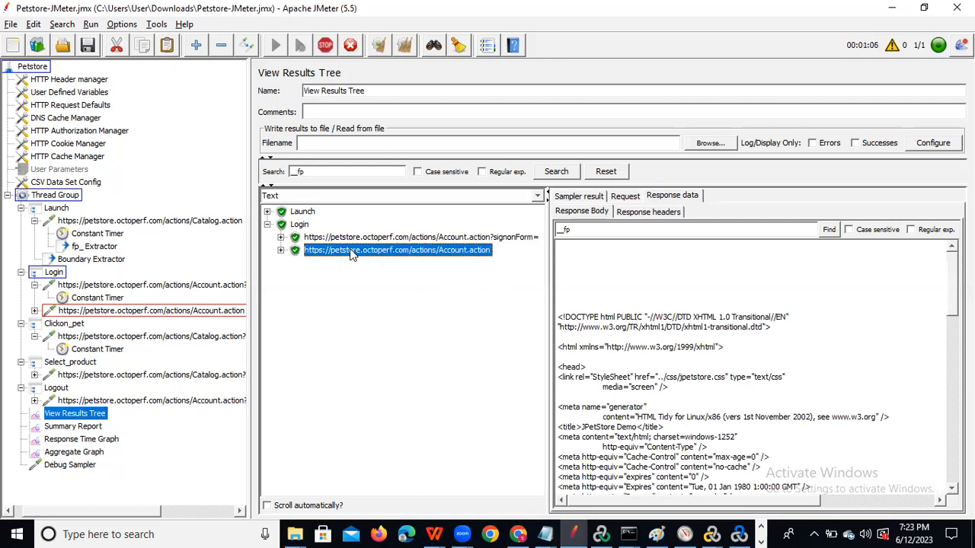
click(280, 251)
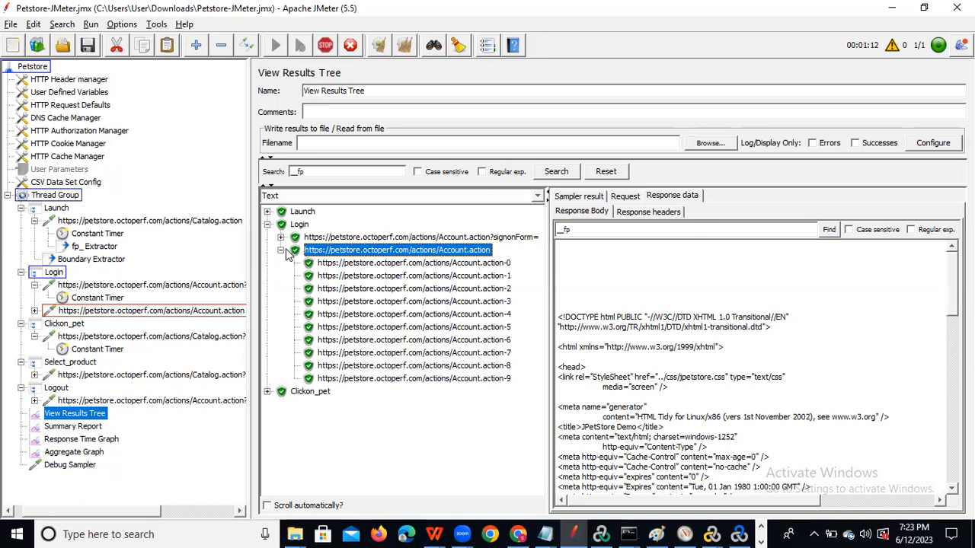
click(280, 250)
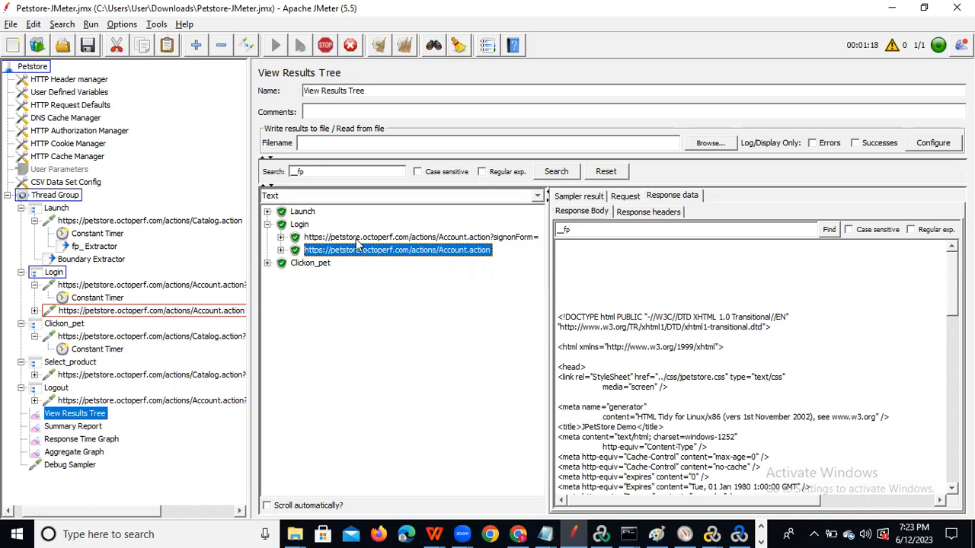
click(268, 212)
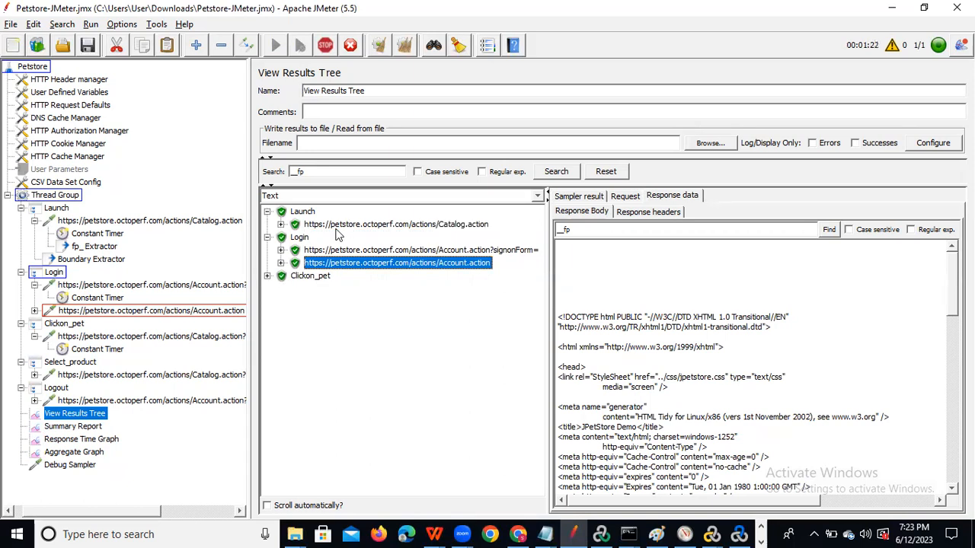
click(280, 225)
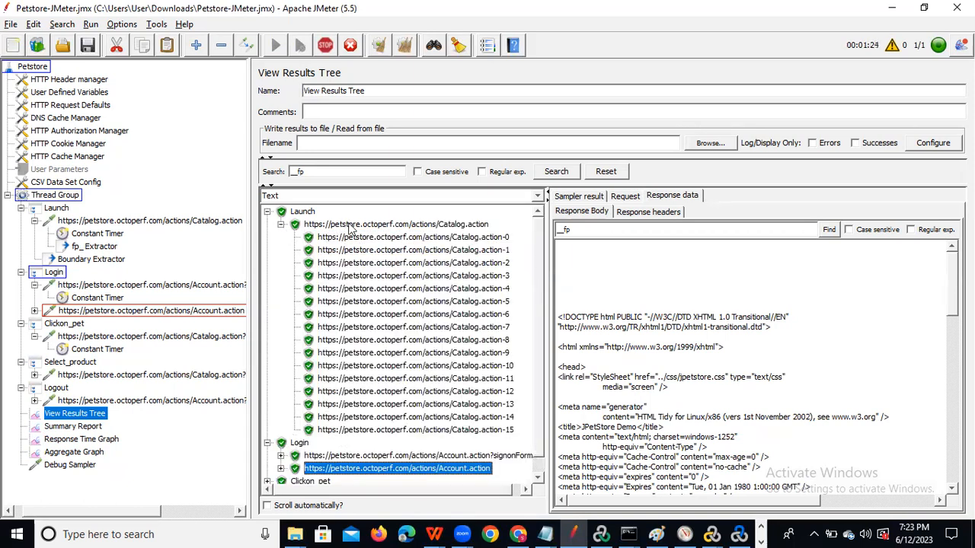
click(371, 226)
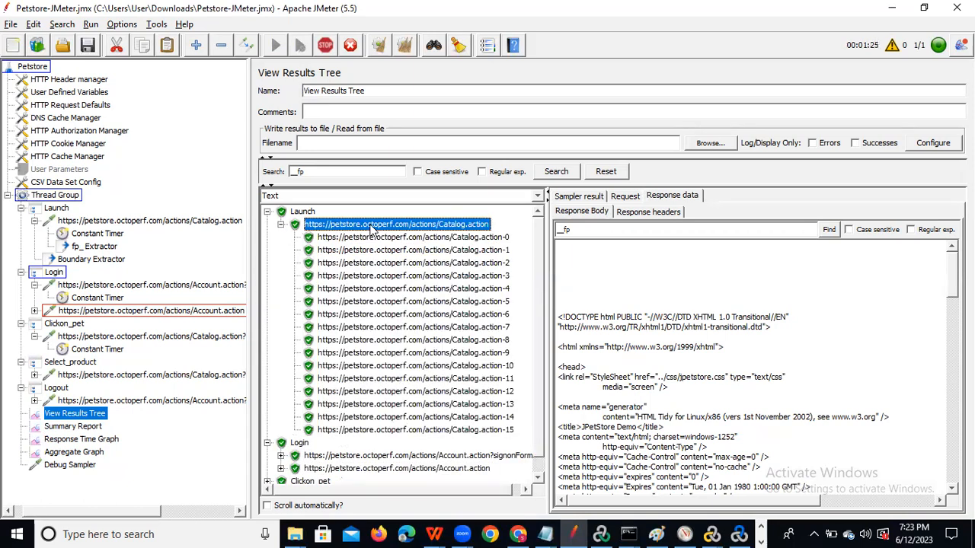
click(280, 225)
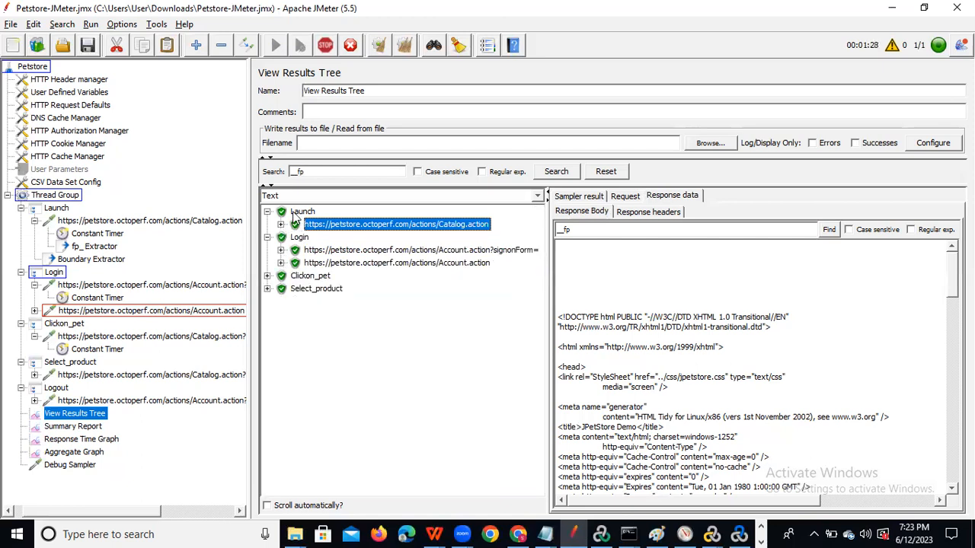
Check the Launch transaction's sampler result and the JMeter variables in the Debug Sampler's response data.
click(297, 212)
click(600, 198)
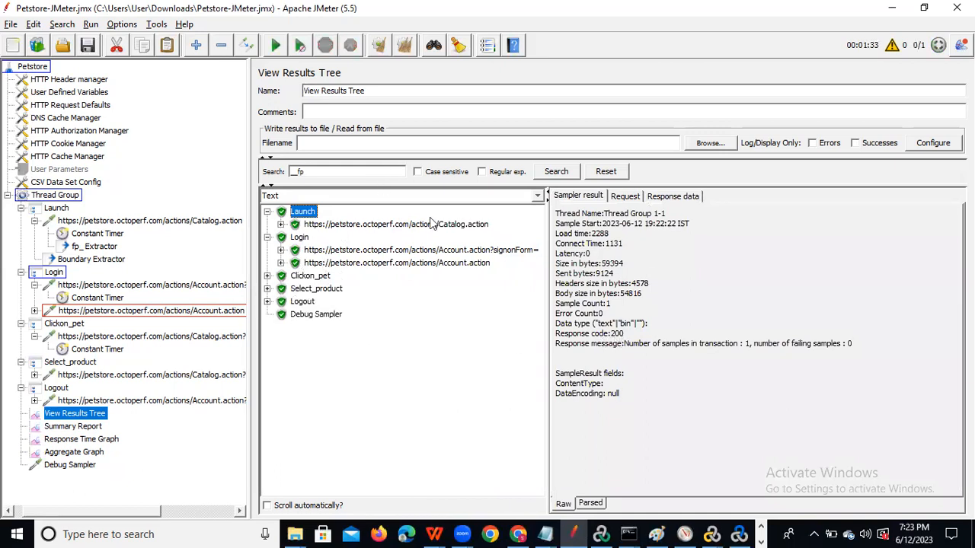
click(319, 315)
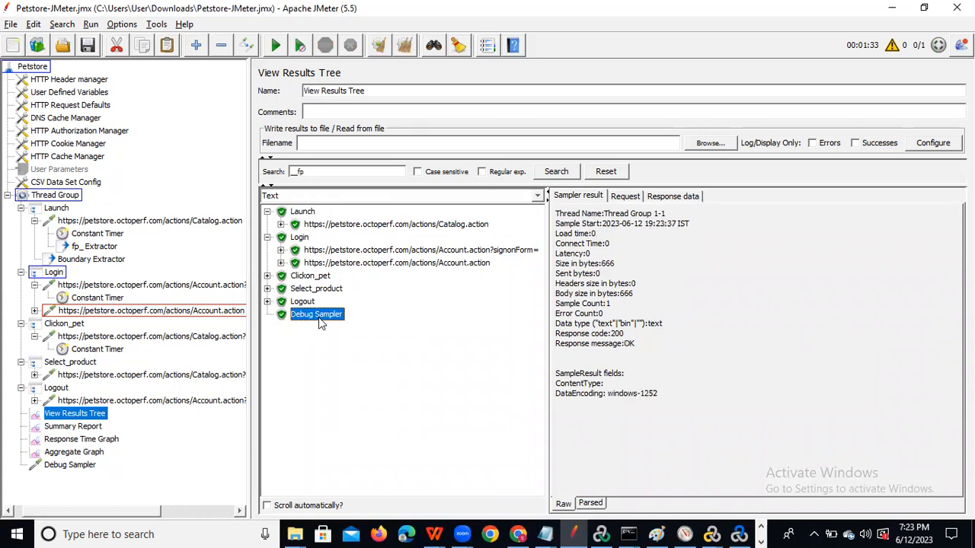
click(668, 200)
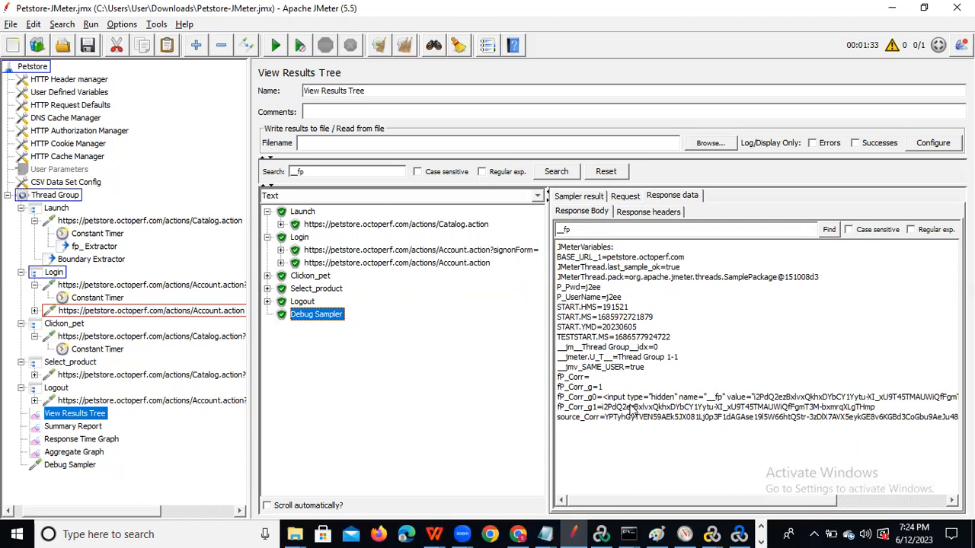
Review the settings of fp_ Extractor and Boundary Extractor and the parameters of the Login POST Account.action request.
click(95, 248)
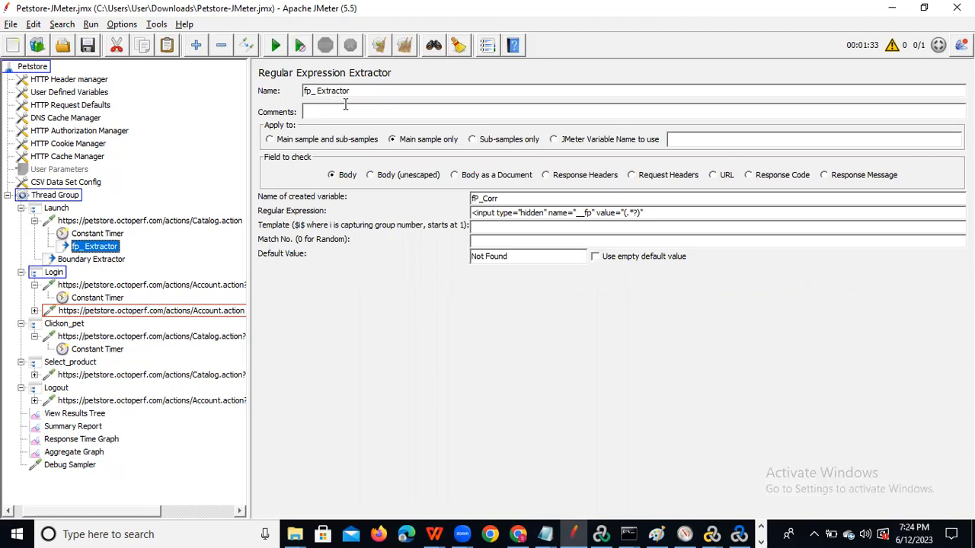
click(77, 261)
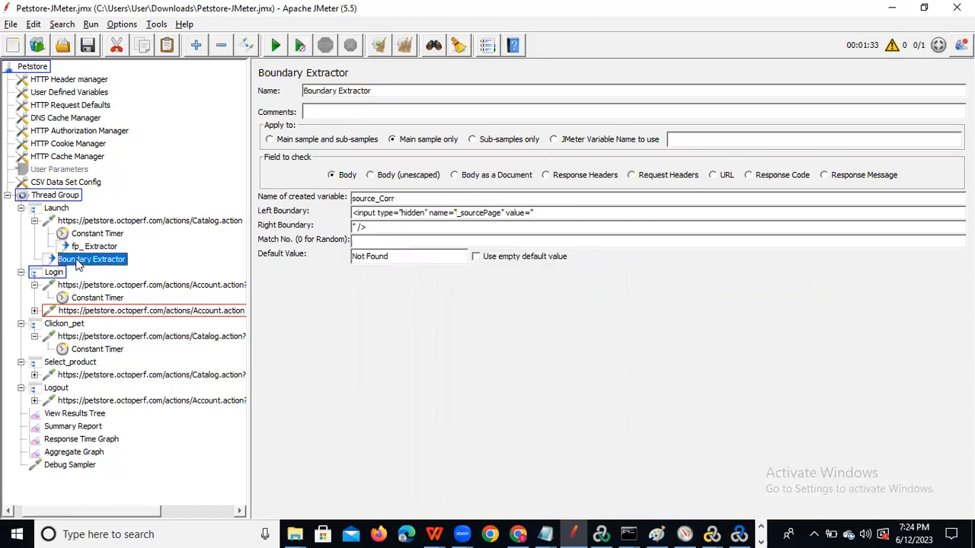
click(126, 312)
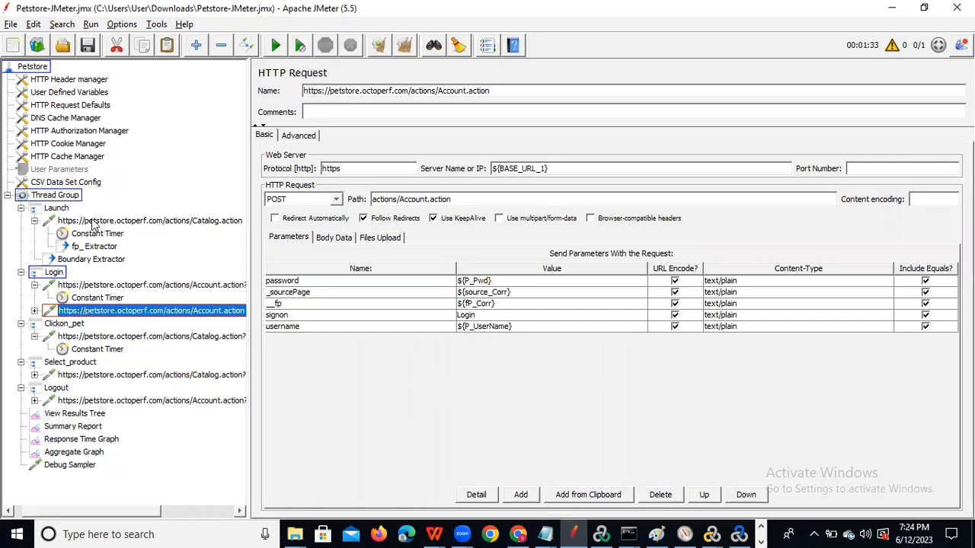
click(93, 222)
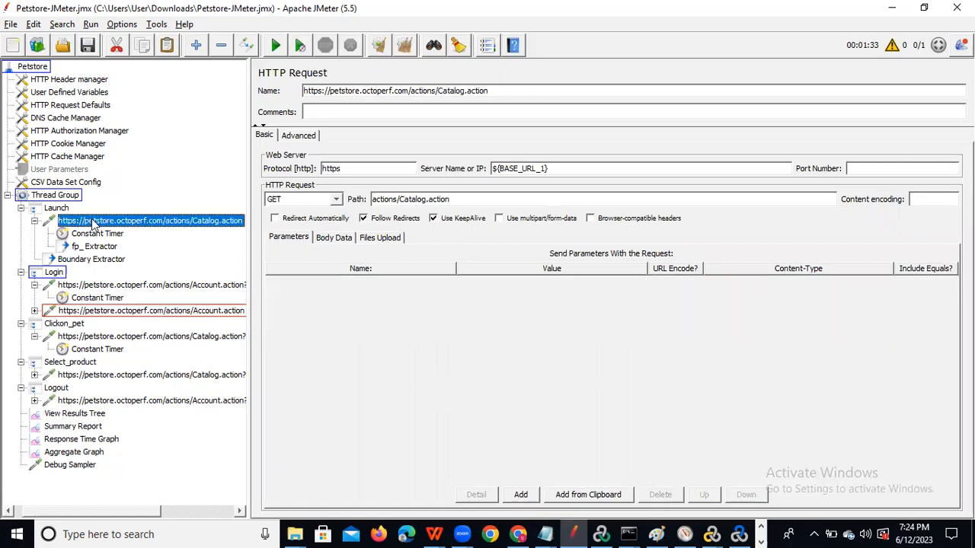
click(96, 248)
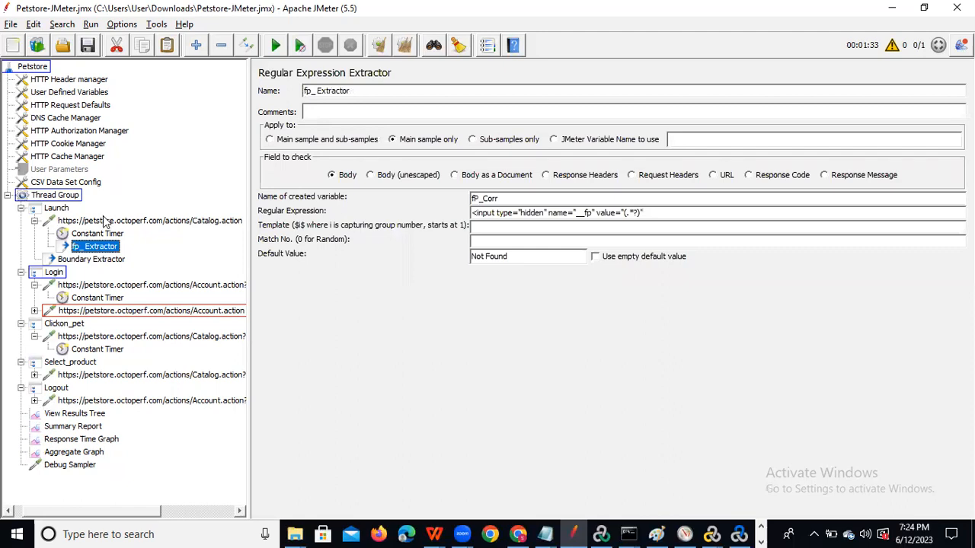
Add a JSON Extractor post-processor to the Launch transaction's Catalog.action request and go through its variable name and JSON Path fields.
click(107, 221)
right_click(105, 221)
mouse_move(114, 225)
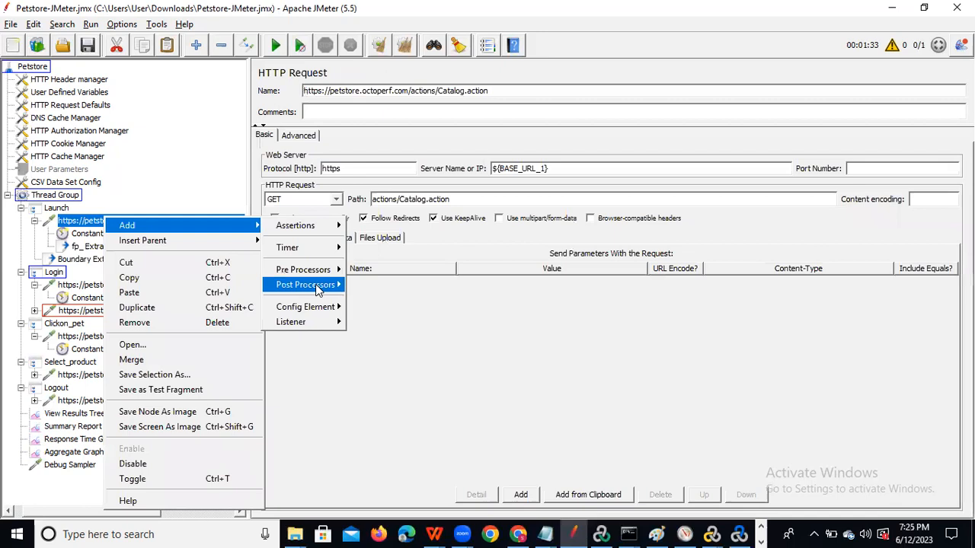
mouse_move(316, 288)
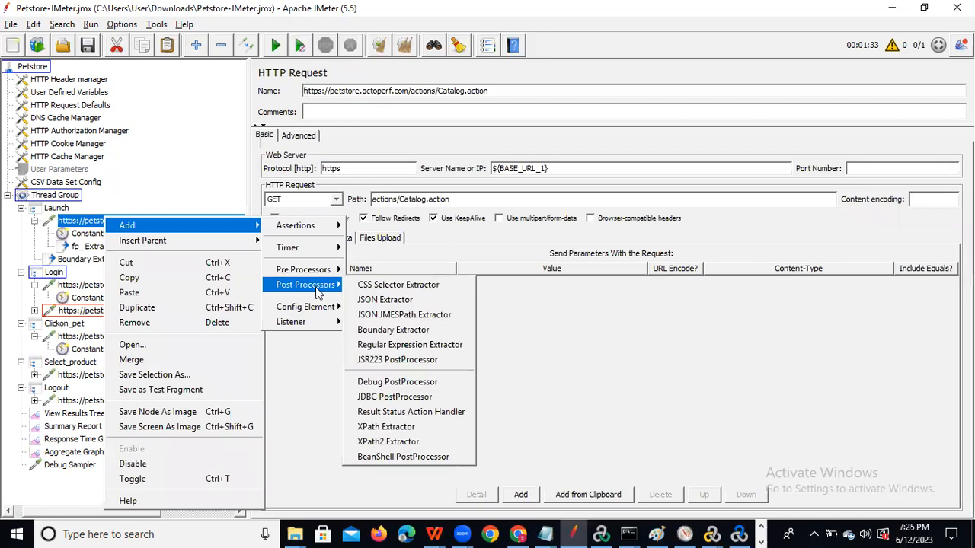
click(386, 301)
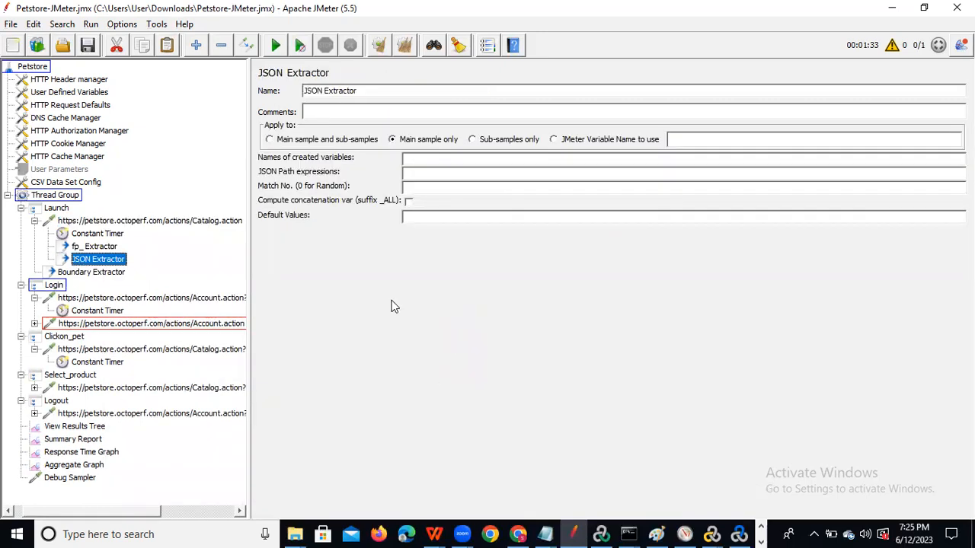
click(425, 157)
click(417, 171)
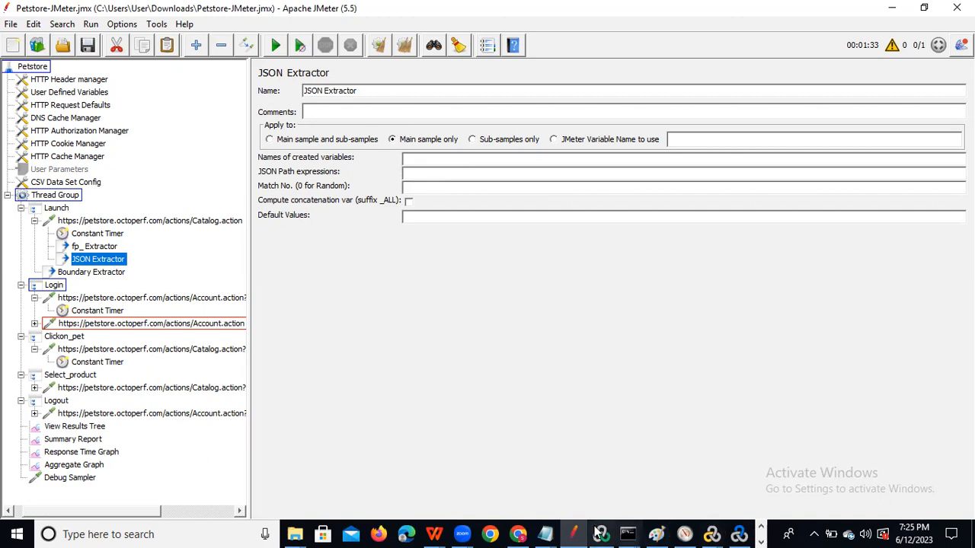
Switch to the SampleTestData file in Notepad and add ID:1 and a fiName line with a placeholder first name below the existing text.
mouse_move(540, 531)
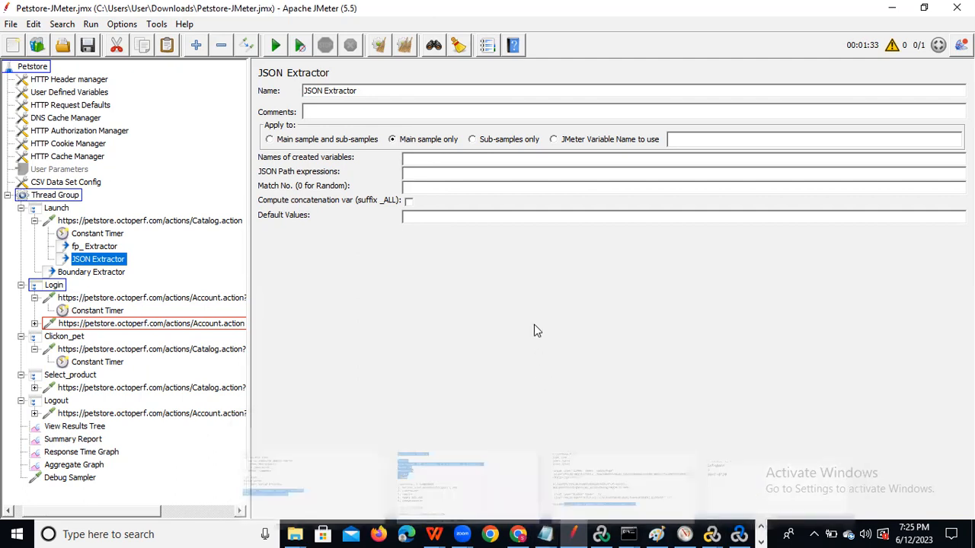
click(198, 533)
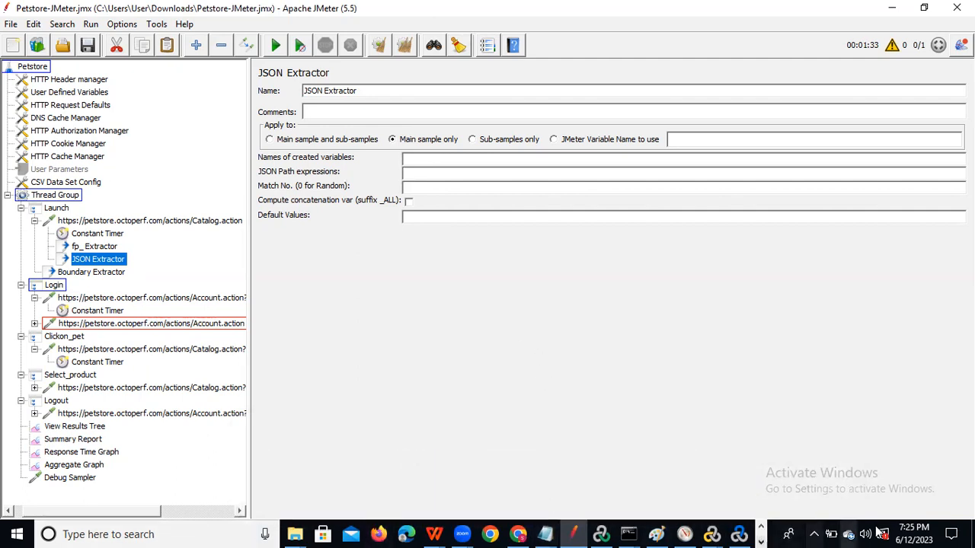
mouse_move(520, 532)
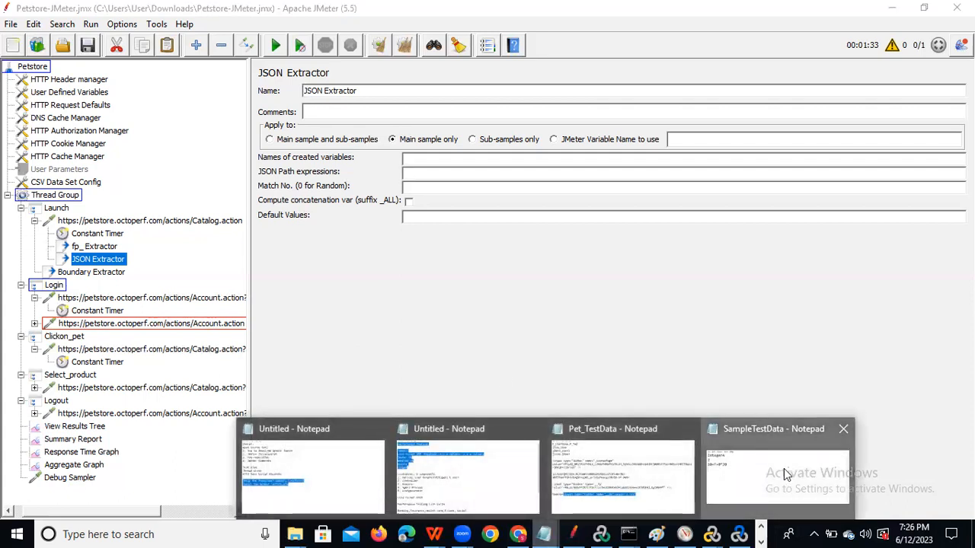
click(784, 468)
click(355, 173)
key(Return)
key(Return)
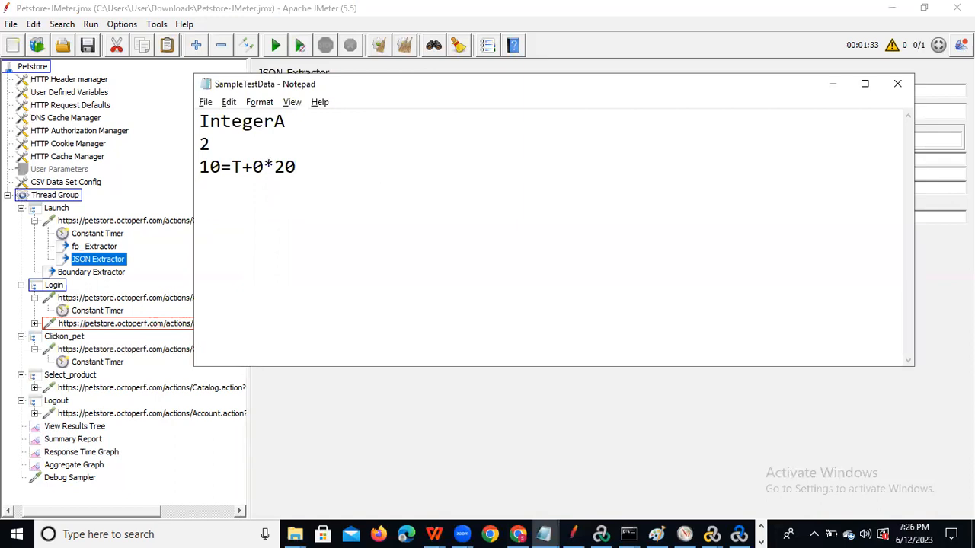
text(ID:1)
key(Return)
text(fiName)
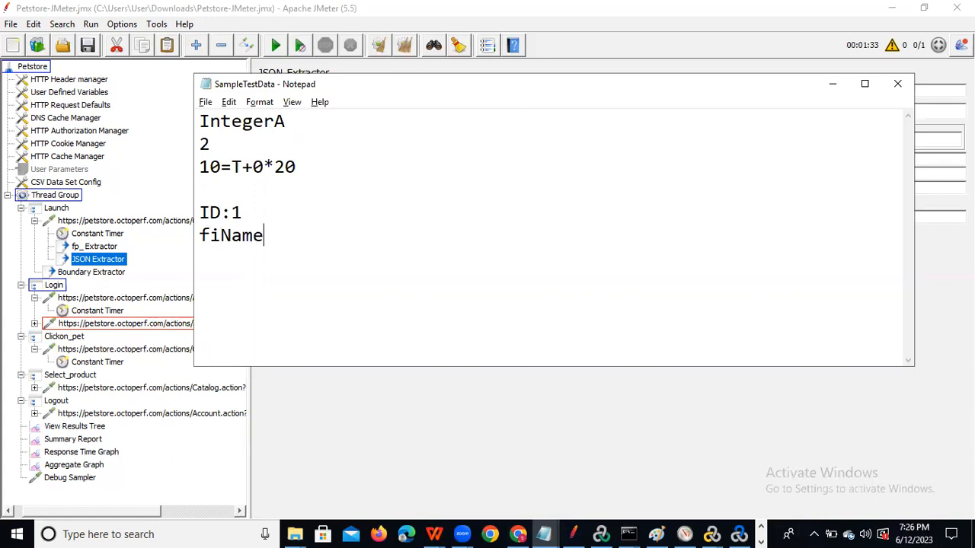
text(:sg)
key(Return)
Add LName and Phonenum lines with a placeholder last name and phone number to the first record.
text(LNam)
text(e:yhfb)
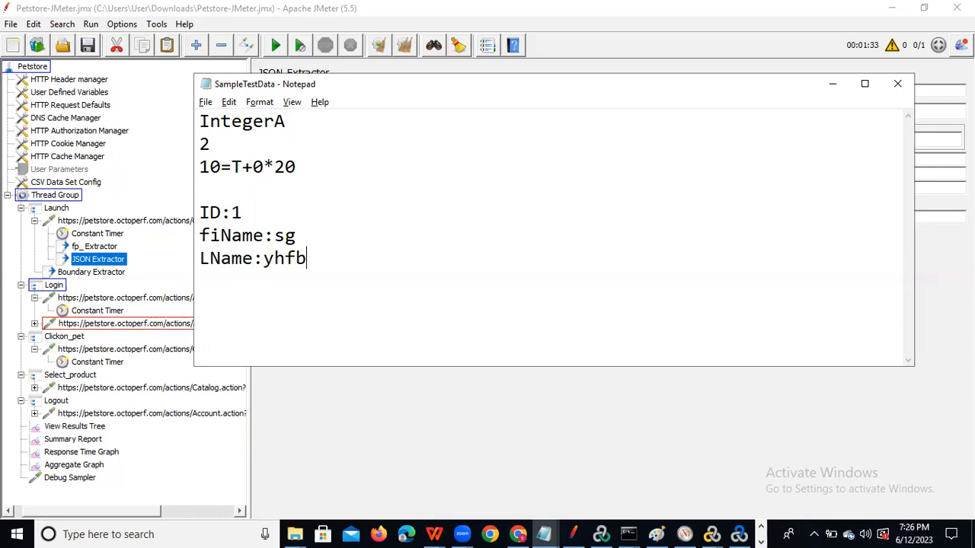
key(Return)
text(Phonenum)
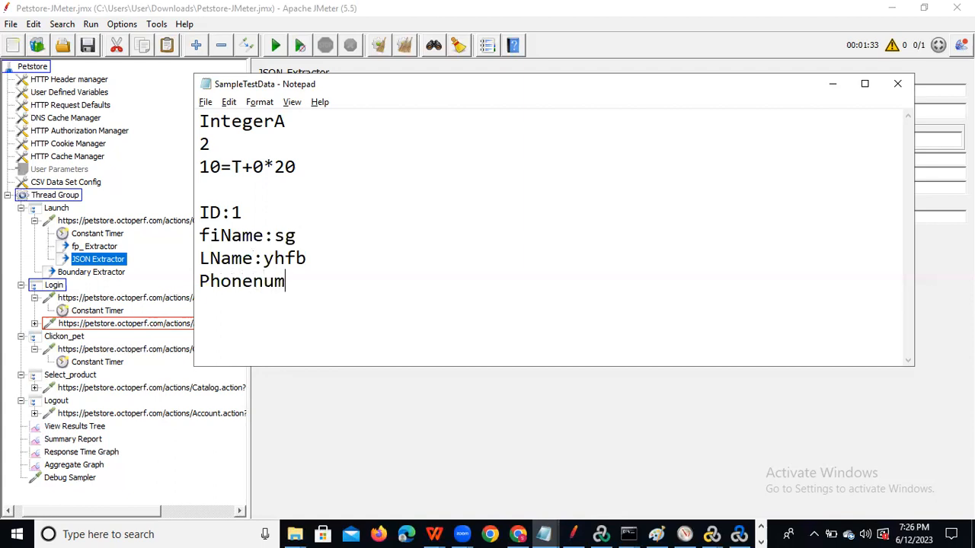
text(:99121234)
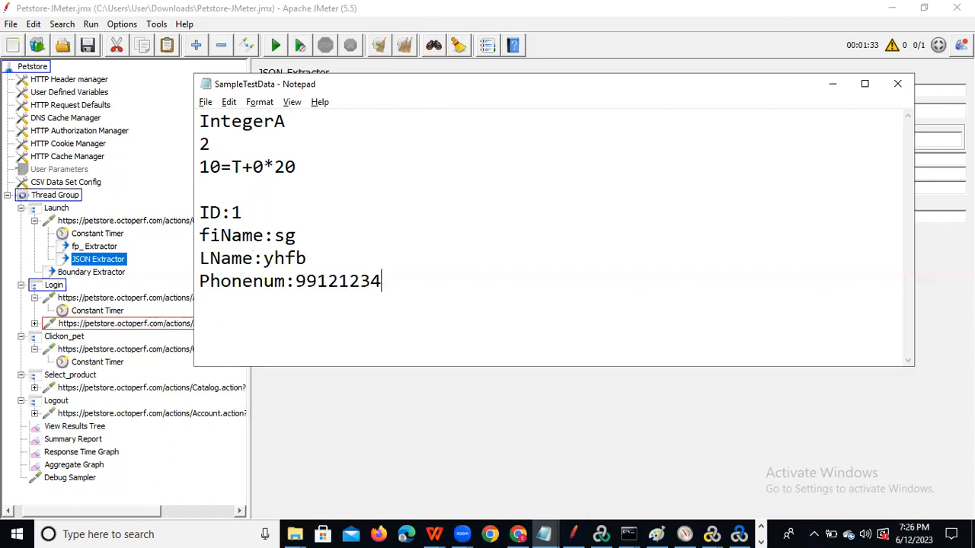
key(Return)
Duplicate the four-line ID, fiName, LName and Phonenum record directly below the original.
drag(382, 281, 159, 202)
key(ctrl+c)
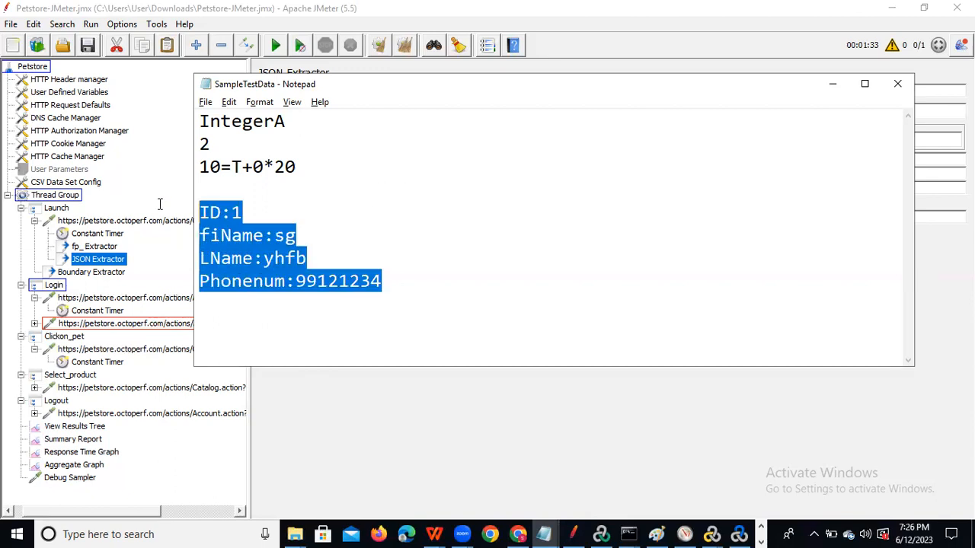
click(205, 296)
key(ctrl+v)
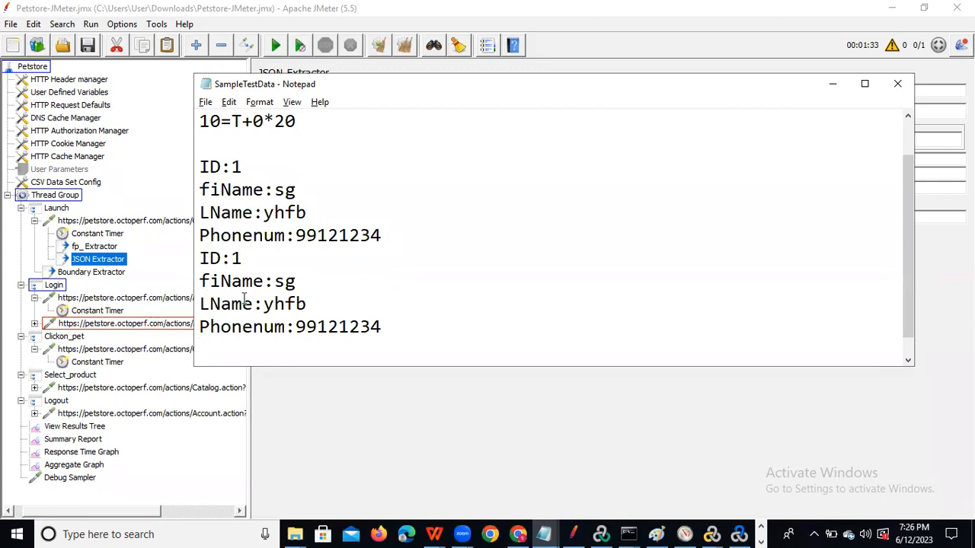
Set the second record's ID to 2 and replace its fiName and LName values with different placeholder names.
click(251, 262)
key(BackSpace)
text(2)
double_click(283, 281)
text(rff)
double_click(268, 303)
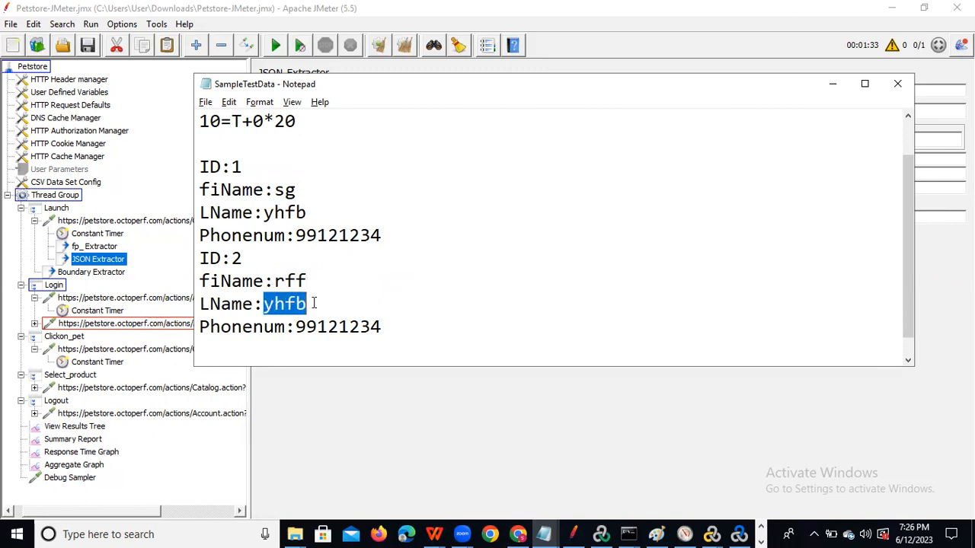
text(ufyb)
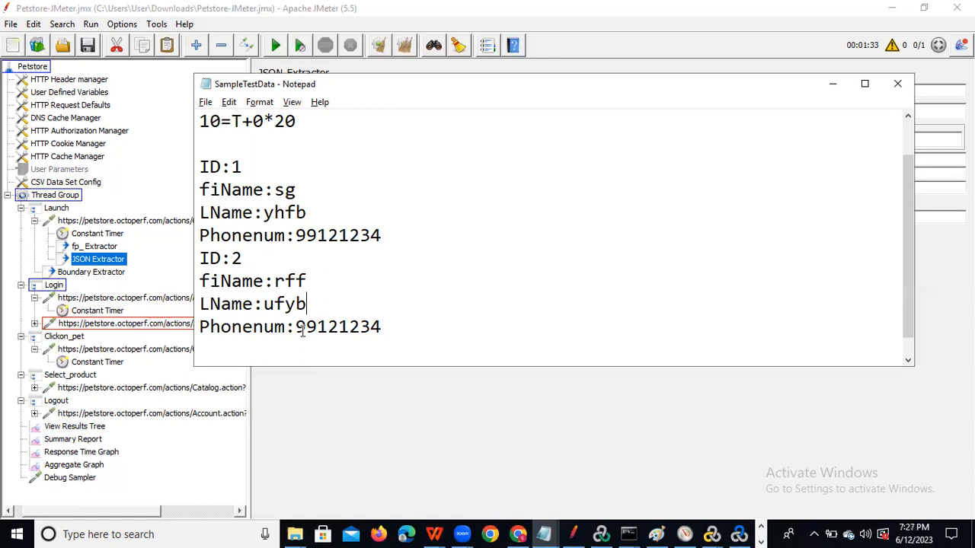
Replace the second record's Phonenum value with XXXXX and return to JMeter.
drag(295, 326, 200, 327)
double_click(414, 326)
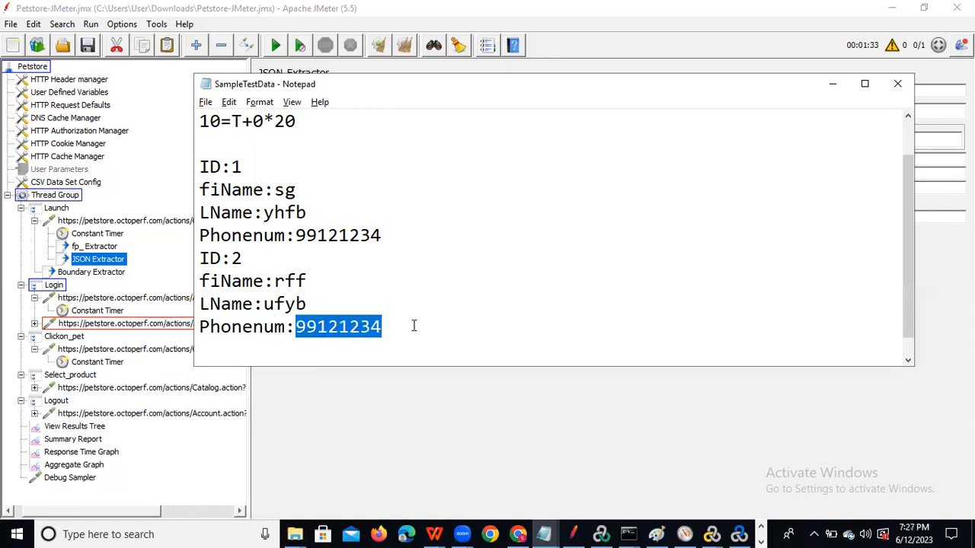
key(BackSpace)
text(XXXXX)
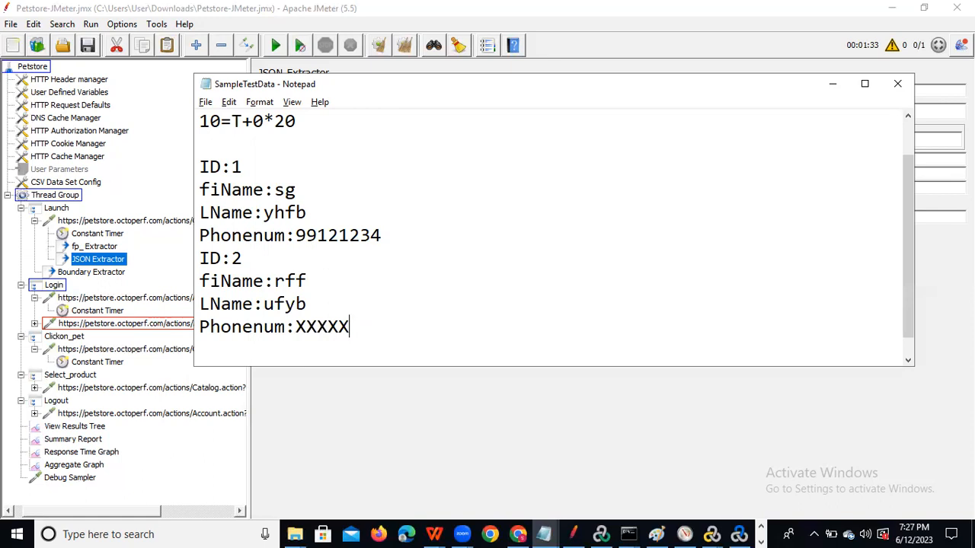
click(833, 85)
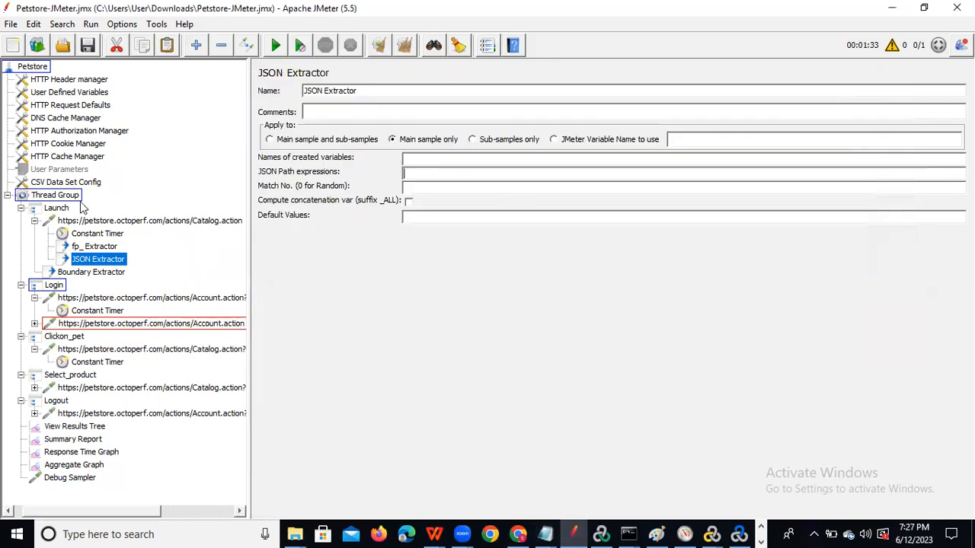
Remove the JSON Extractor from the Launch transaction's Catalog.action request.
click(108, 249)
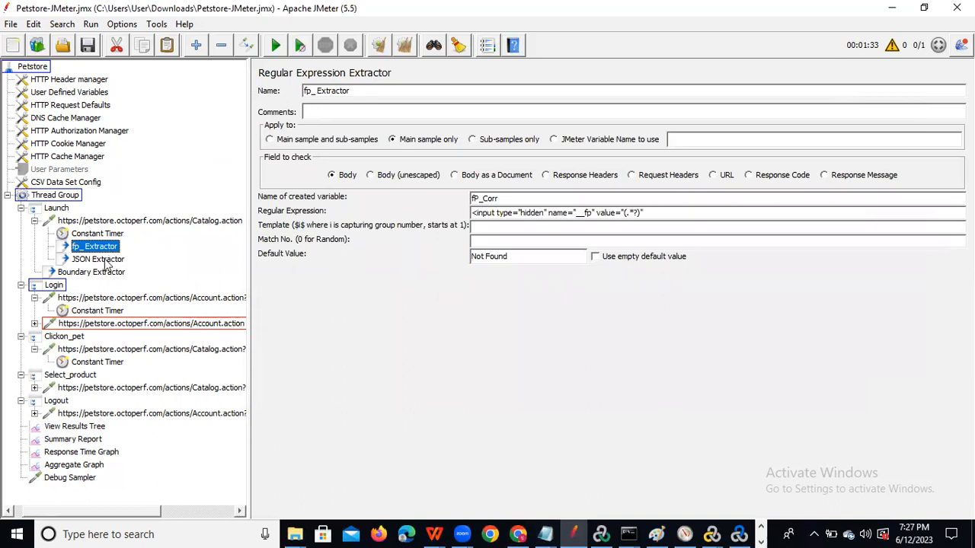
click(107, 260)
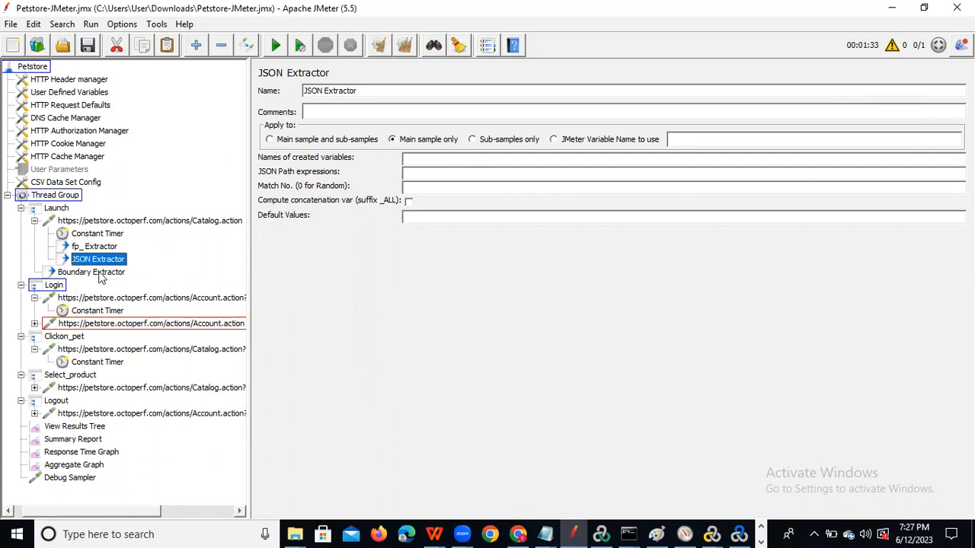
right_click(102, 258)
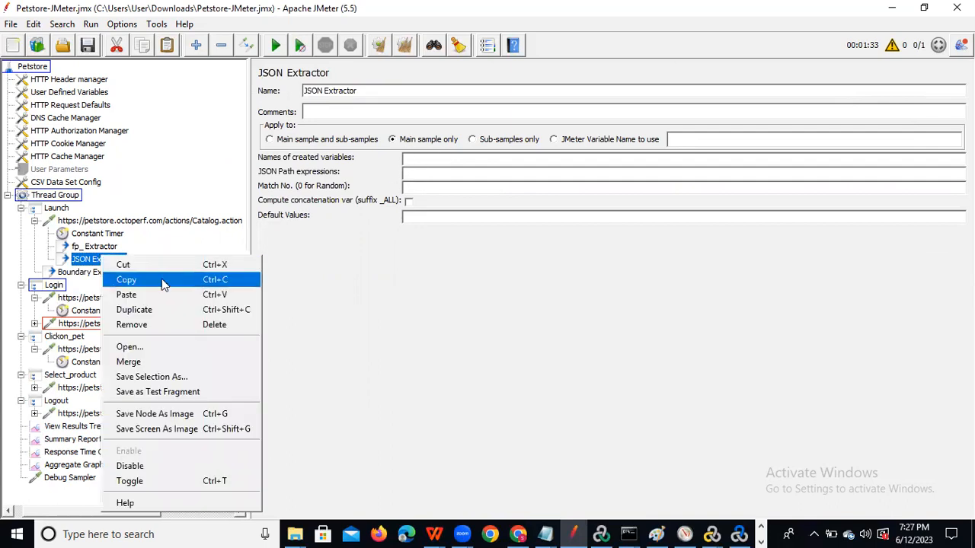
click(173, 325)
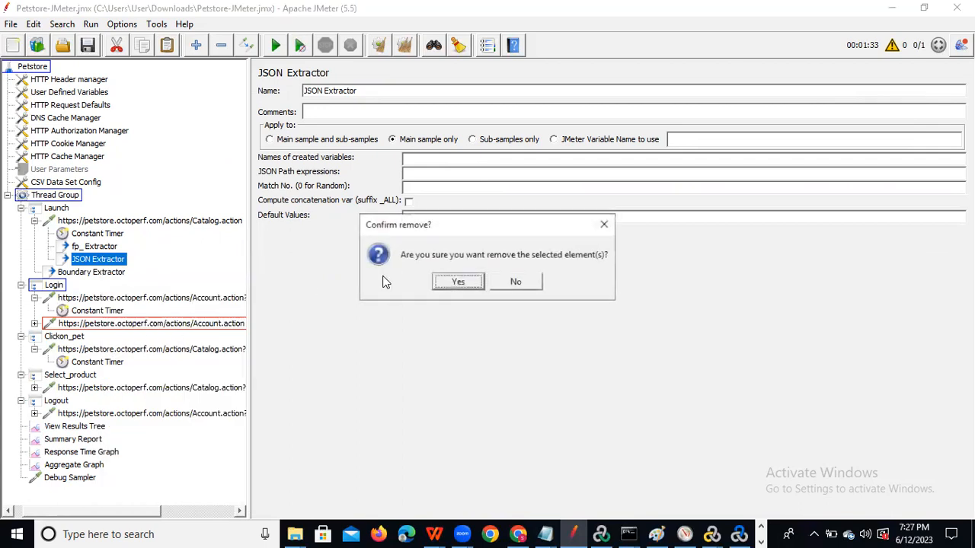
click(458, 283)
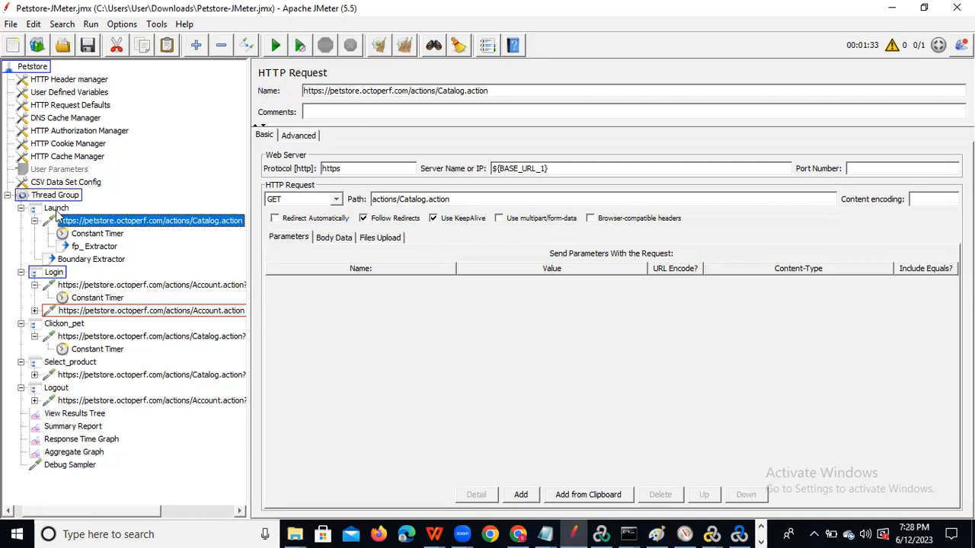
Add a BeanShell PostProcessor to the Launch transaction controller.
right_click(56, 210)
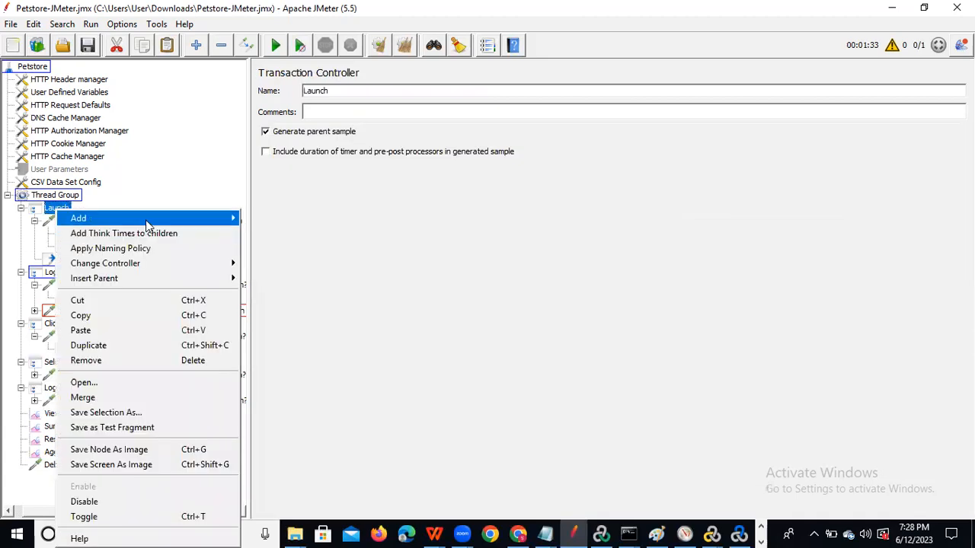
mouse_move(152, 221)
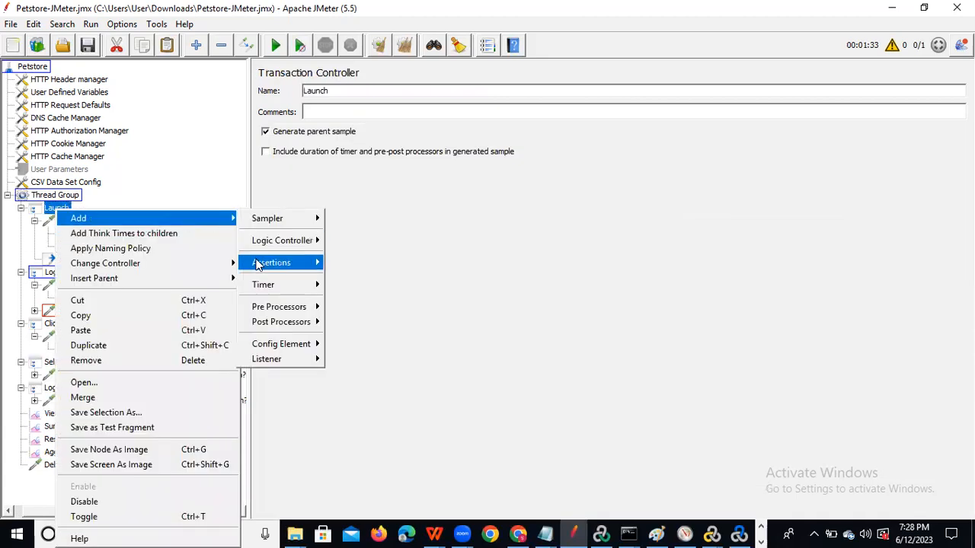
mouse_move(291, 288)
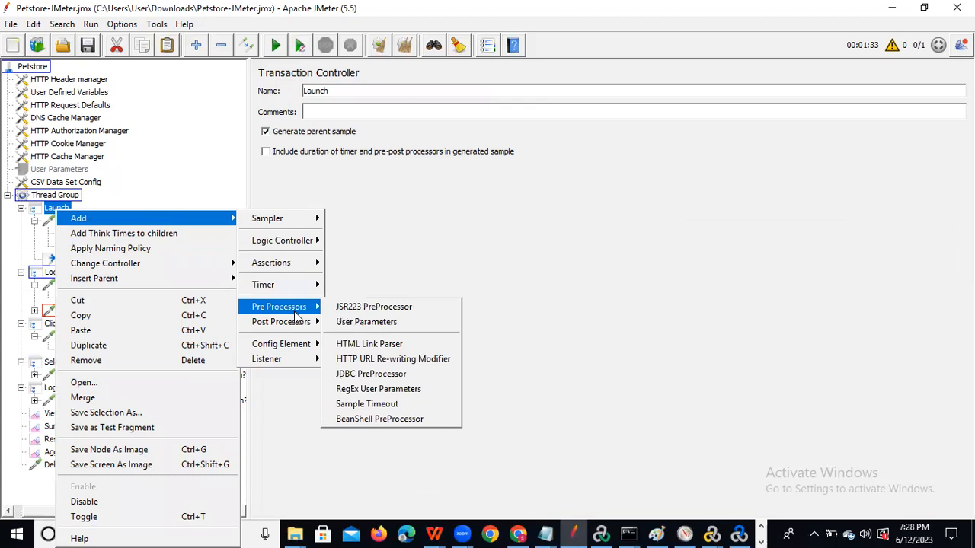
mouse_move(298, 323)
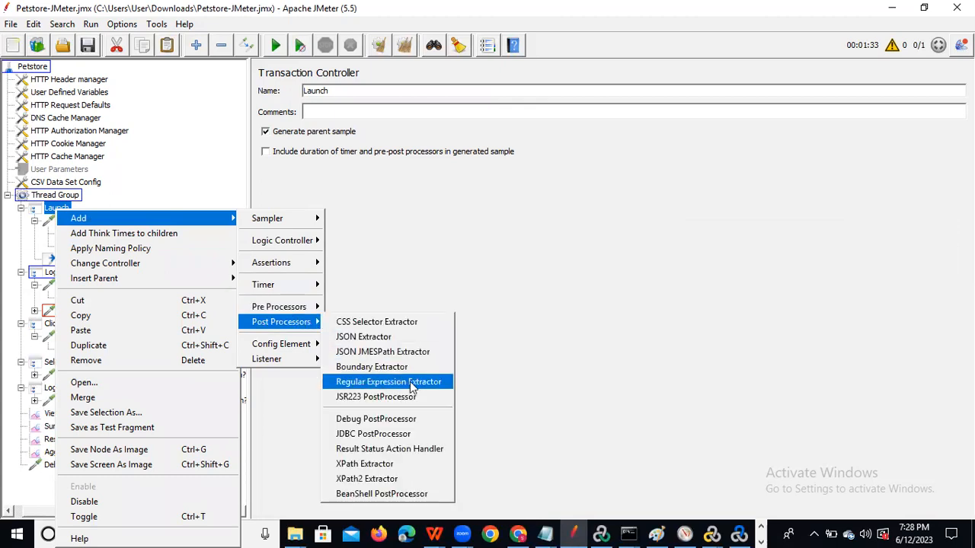
click(406, 494)
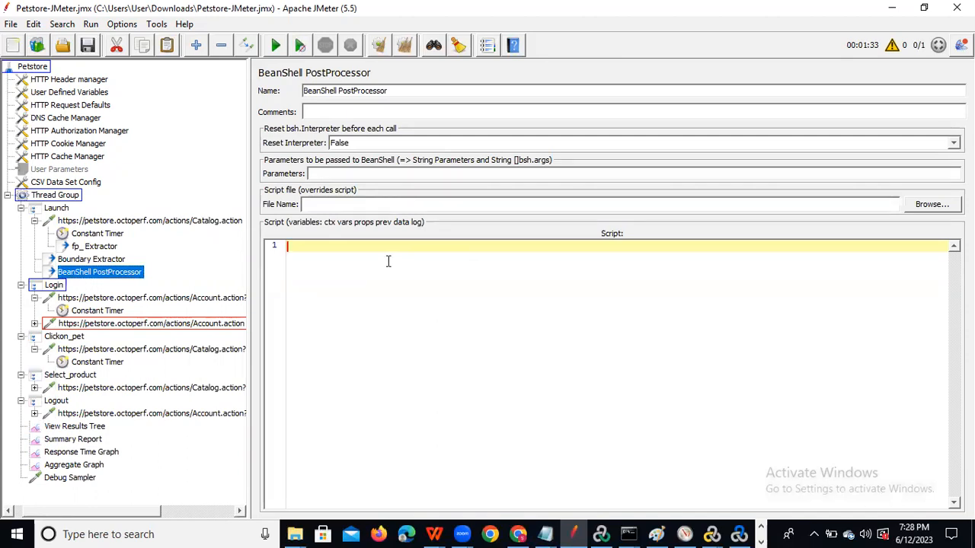
Write an if(I>5) block in the BeanShell script, with the lines printf(i value) and elese inside its braces.
text(if(I>5))
key(Return)
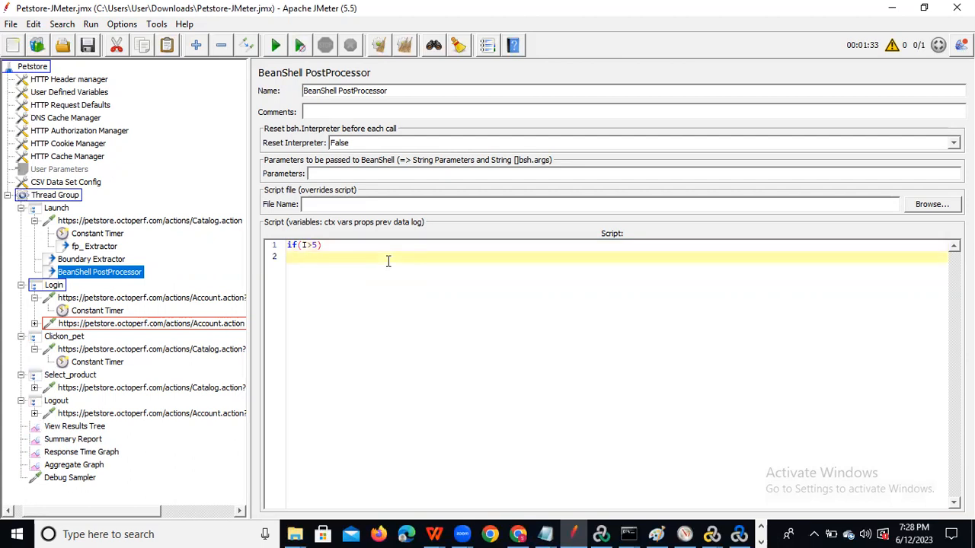
text({)
key(Return)
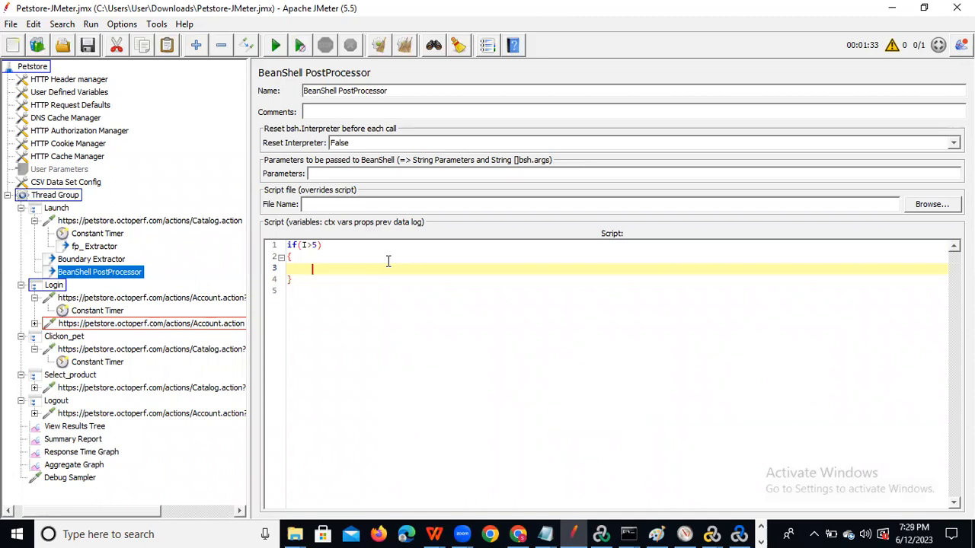
text(Printf(i value))
key(Return)
text(elese)
key(Return)
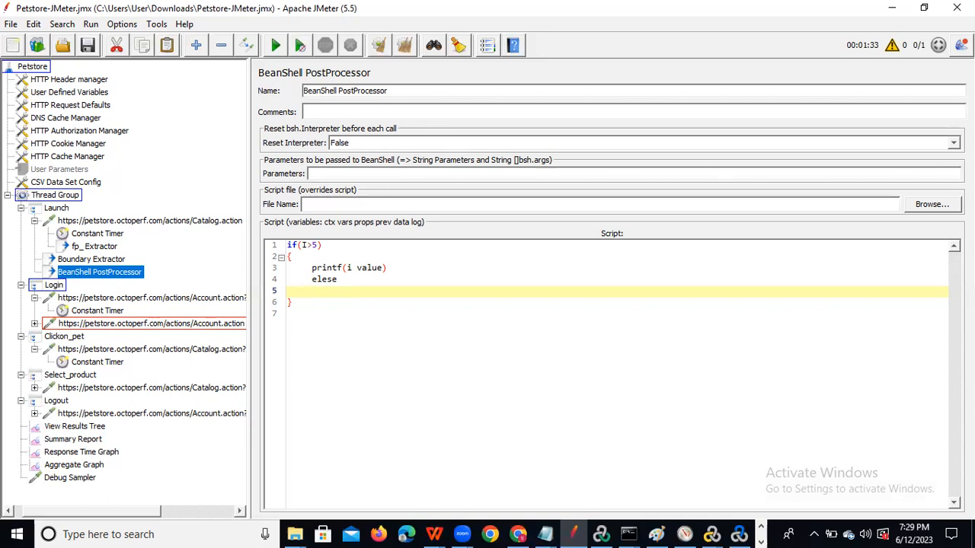
Review the BeanShell PostProcessor's Reset Interpreter options and script, and the parameters of the Clickon_pet Catalog.action and Login POST Account.action requests.
click(953, 143)
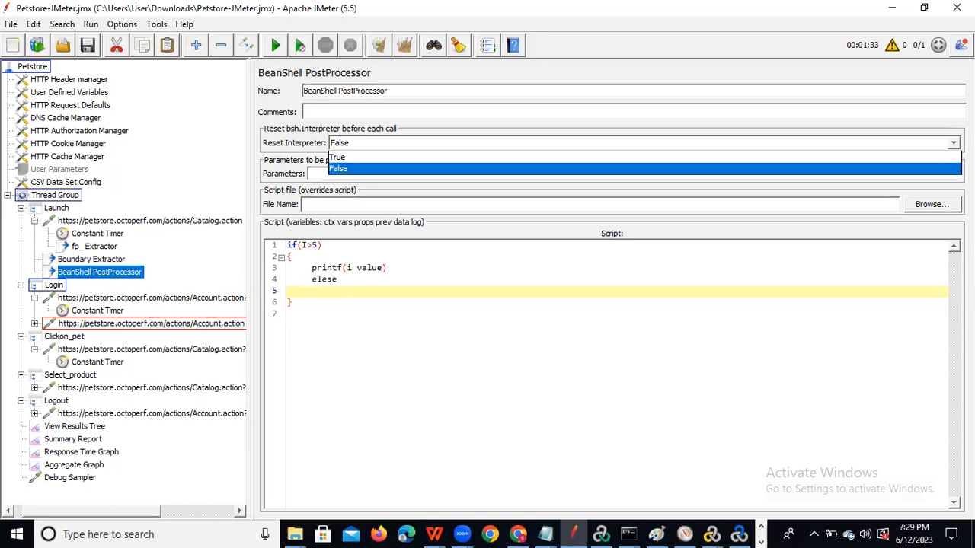
click(394, 276)
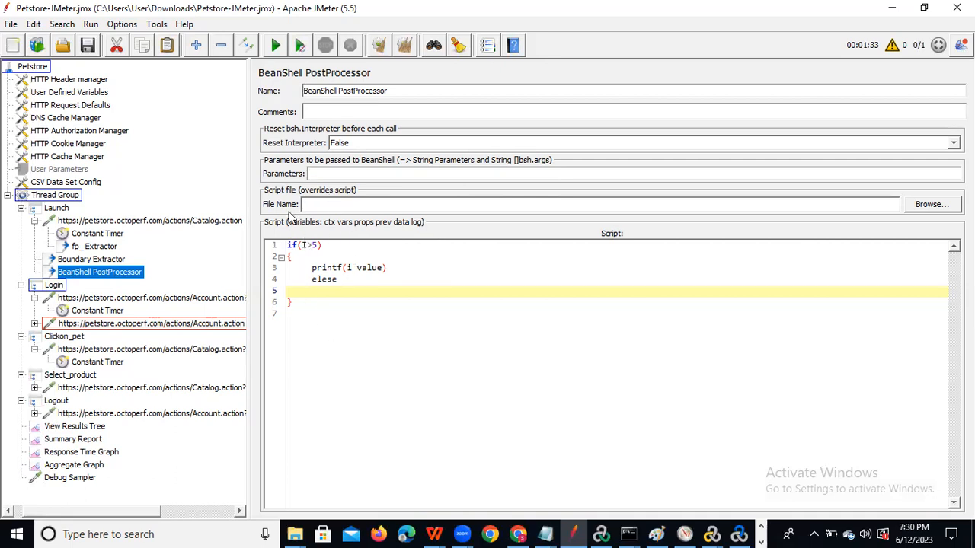
click(129, 327)
click(122, 349)
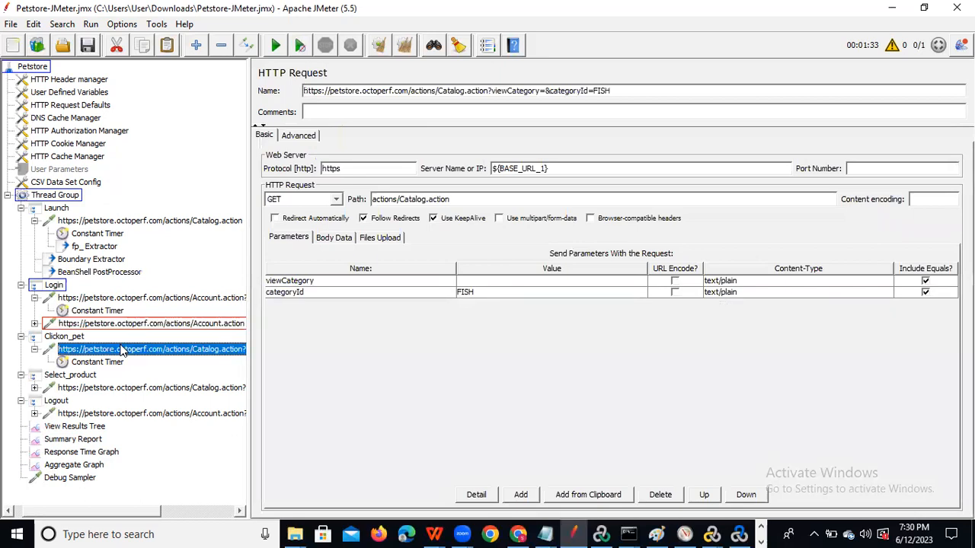
click(474, 297)
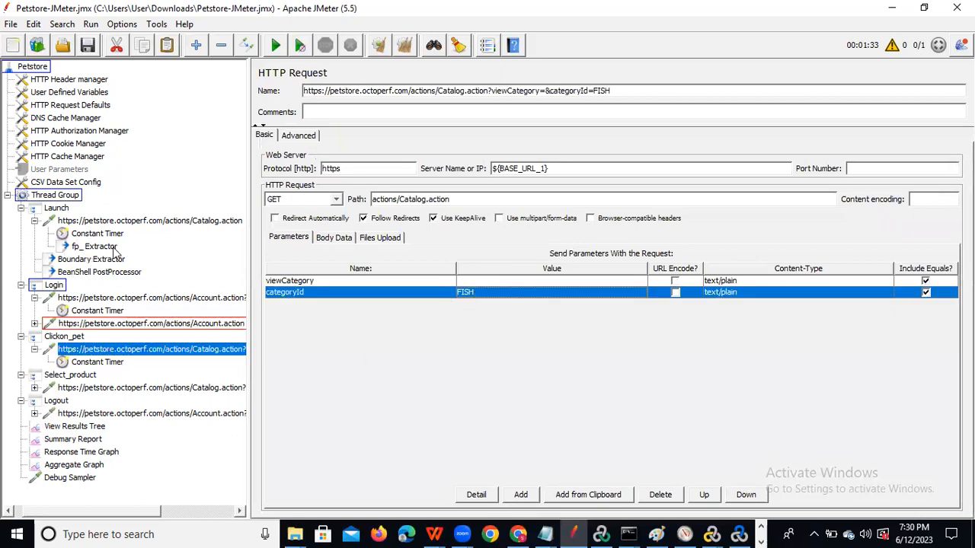
click(102, 273)
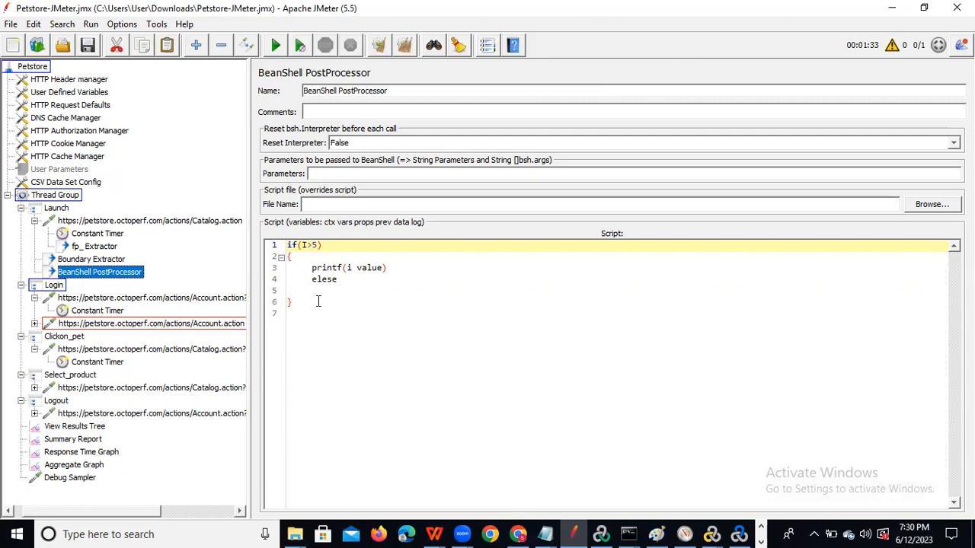
click(163, 326)
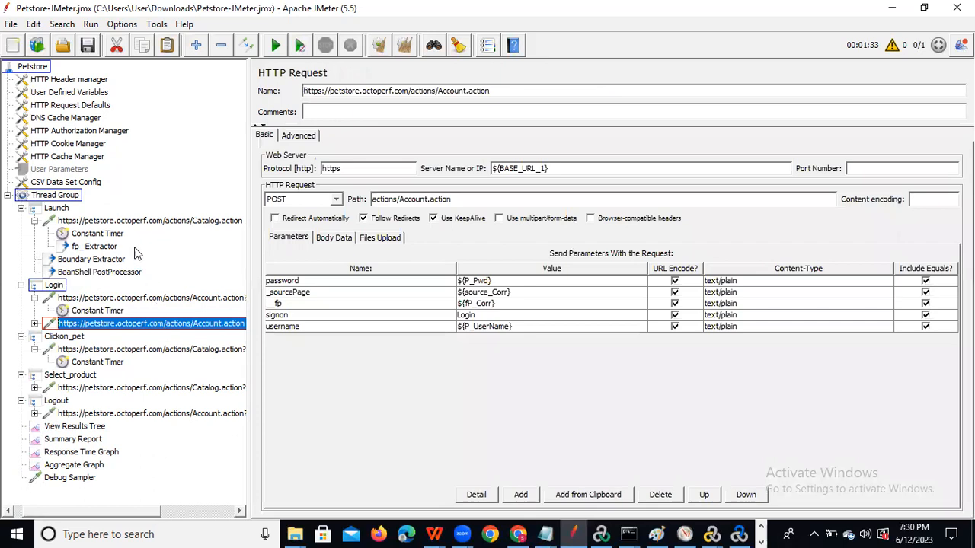
click(103, 274)
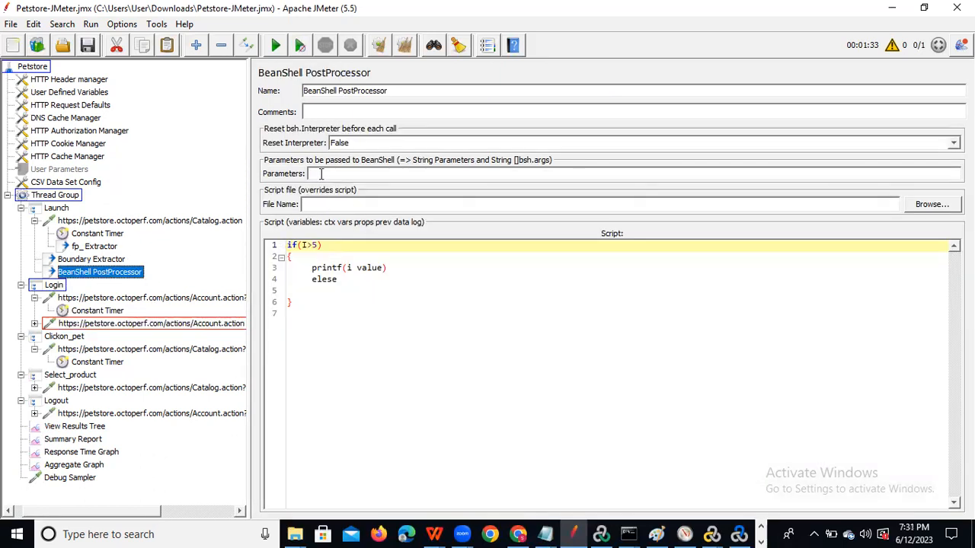
Review the parameters of the Login POST and Clickon_pet requests, and the post processors available for the Launch Catalog.action request.
click(118, 326)
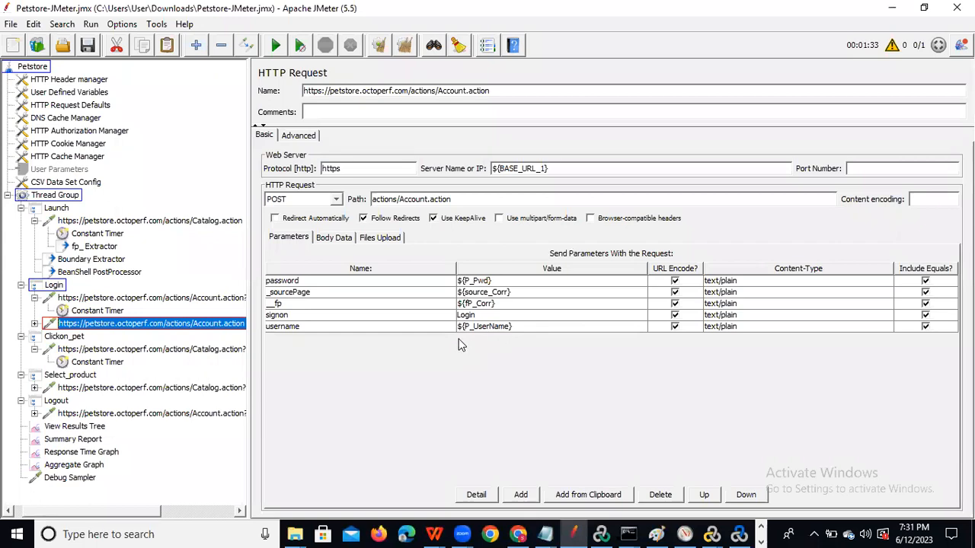
click(118, 350)
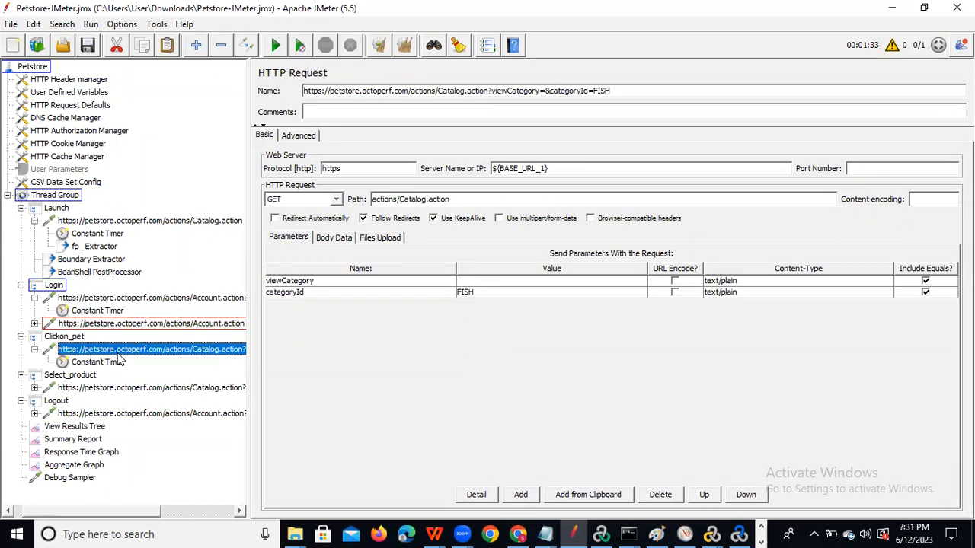
click(486, 298)
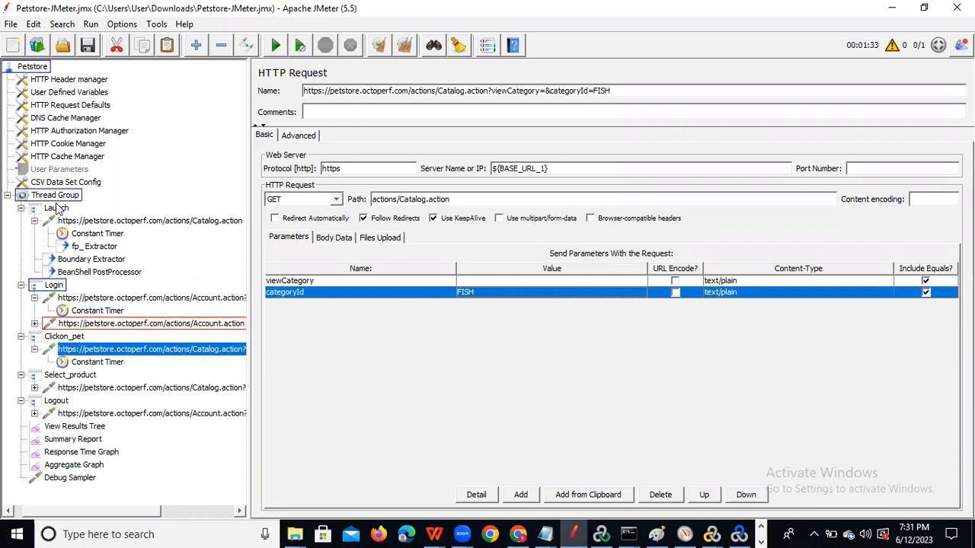
right_click(74, 220)
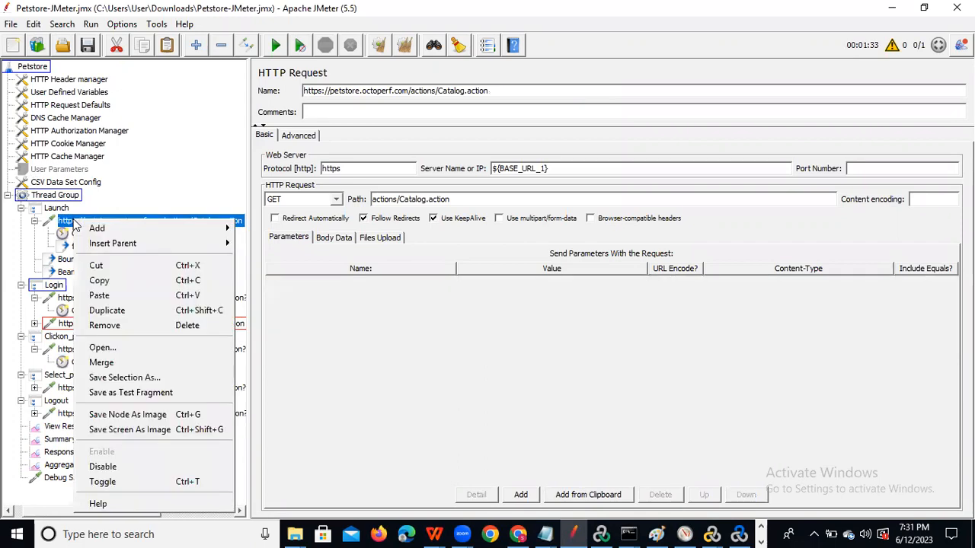
mouse_move(183, 228)
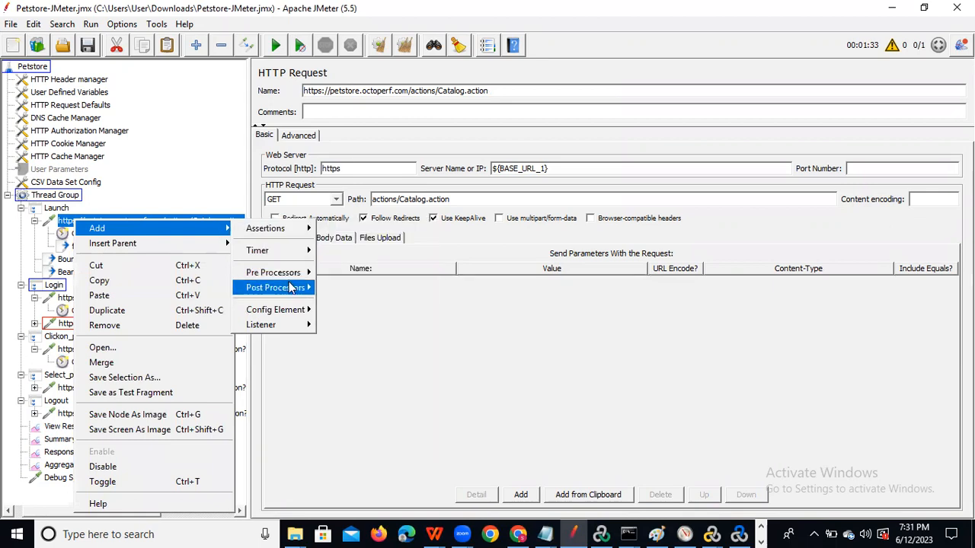
mouse_move(289, 287)
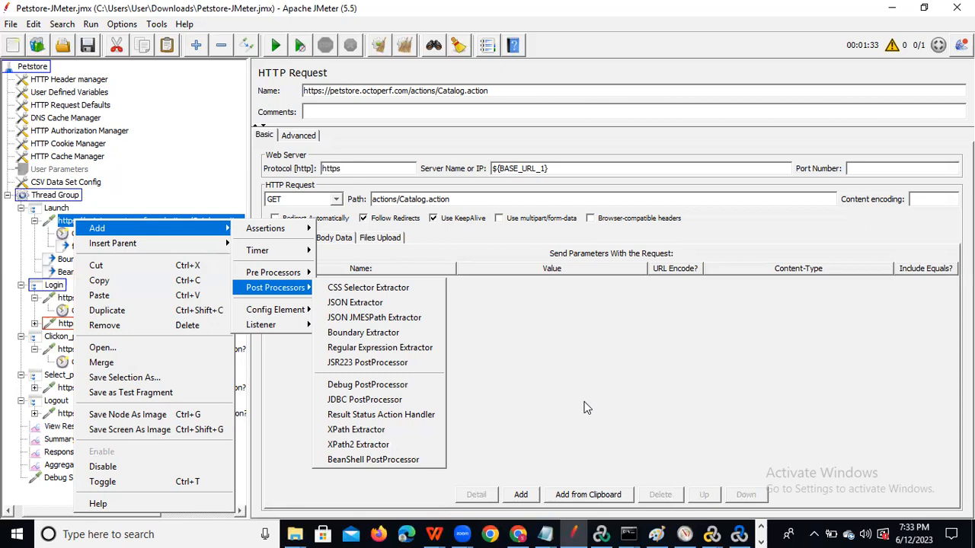
click(591, 352)
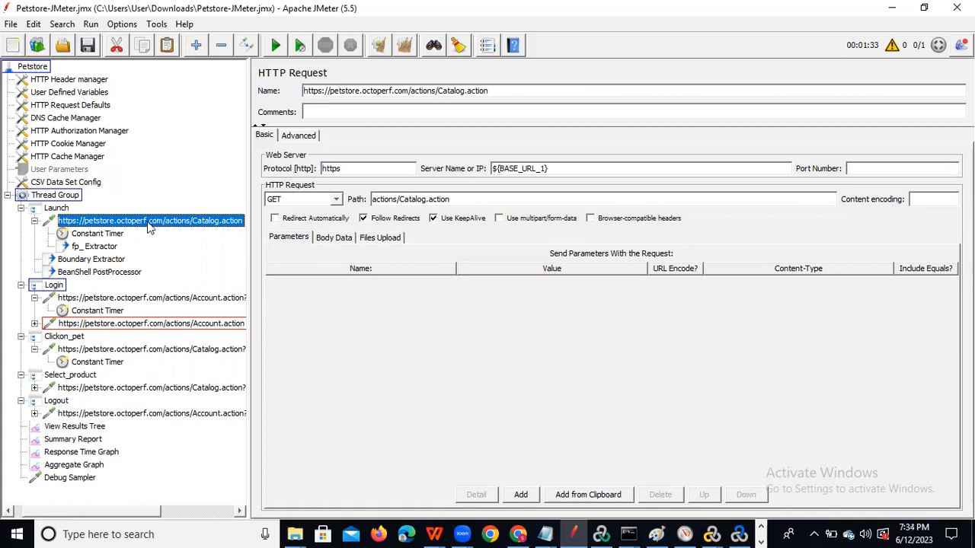
Remove the BeanShell PostProcessor from the Launch transaction controller.
right_click(104, 277)
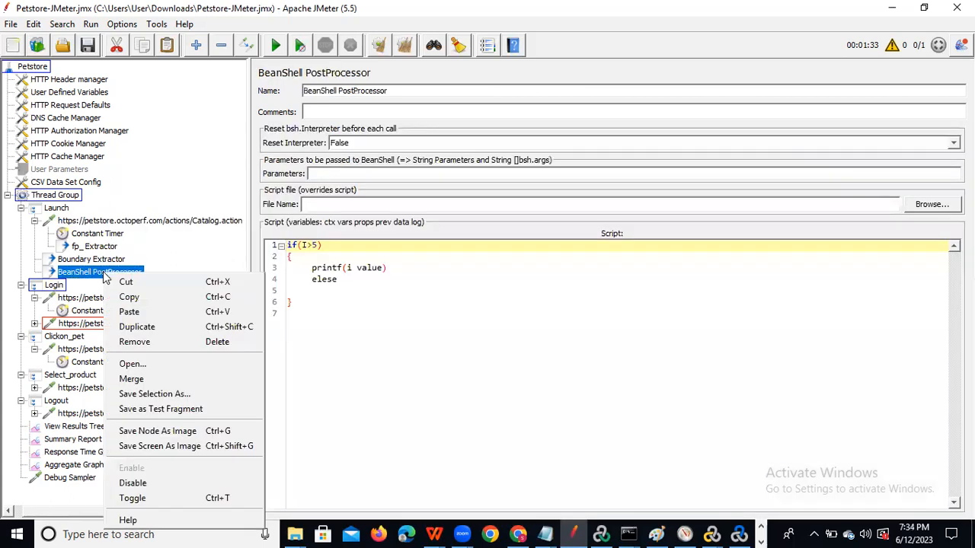
click(192, 342)
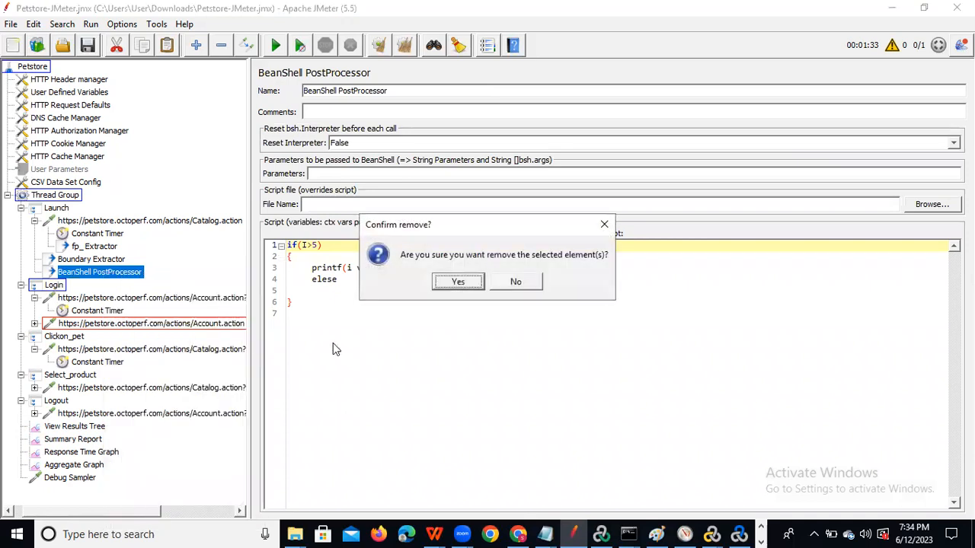
click(459, 284)
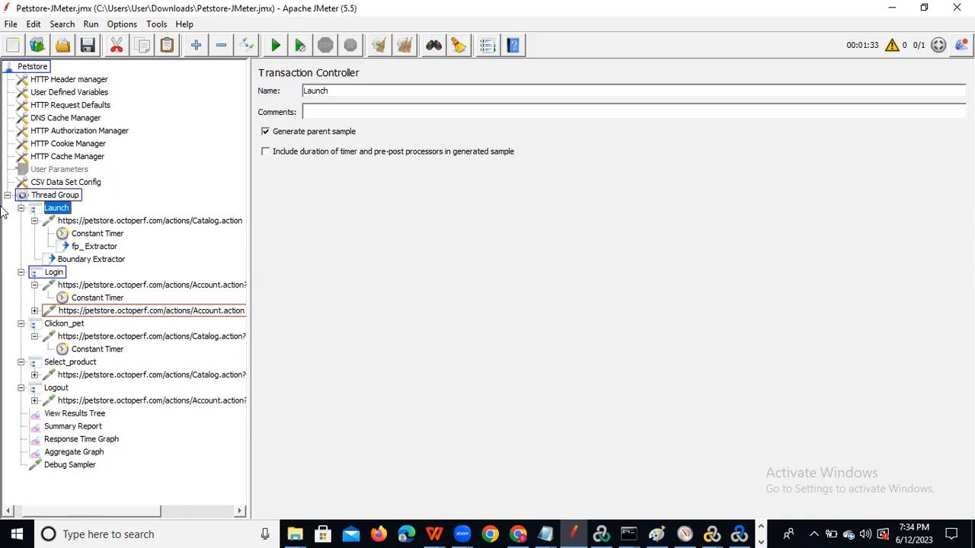
Add a Response Assertion to the Launch transaction's Catalog.action request.
click(106, 221)
right_click(107, 220)
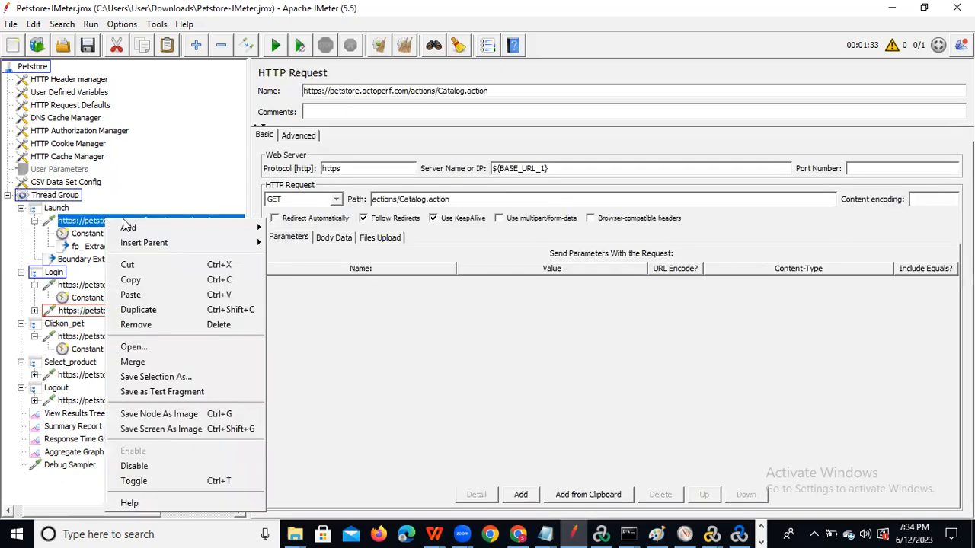
mouse_move(225, 232)
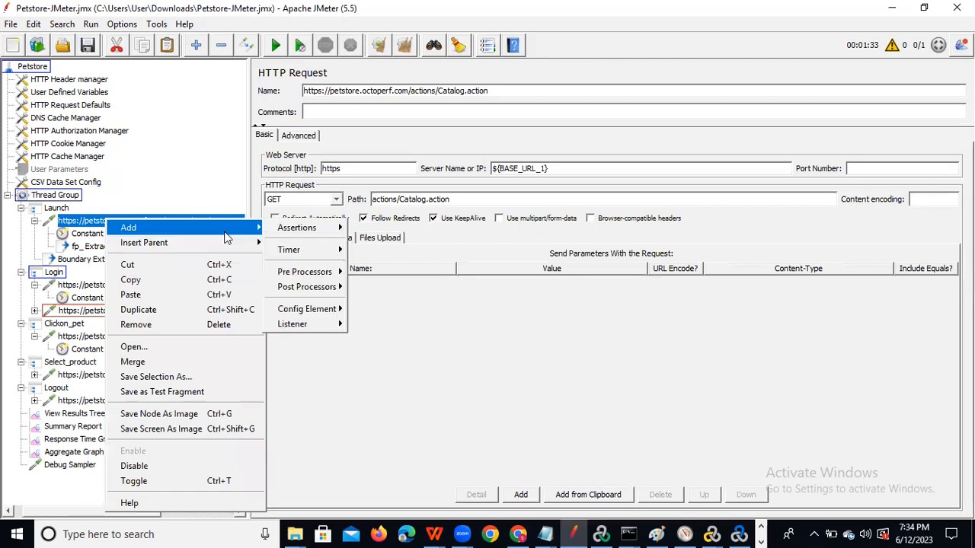
mouse_move(313, 234)
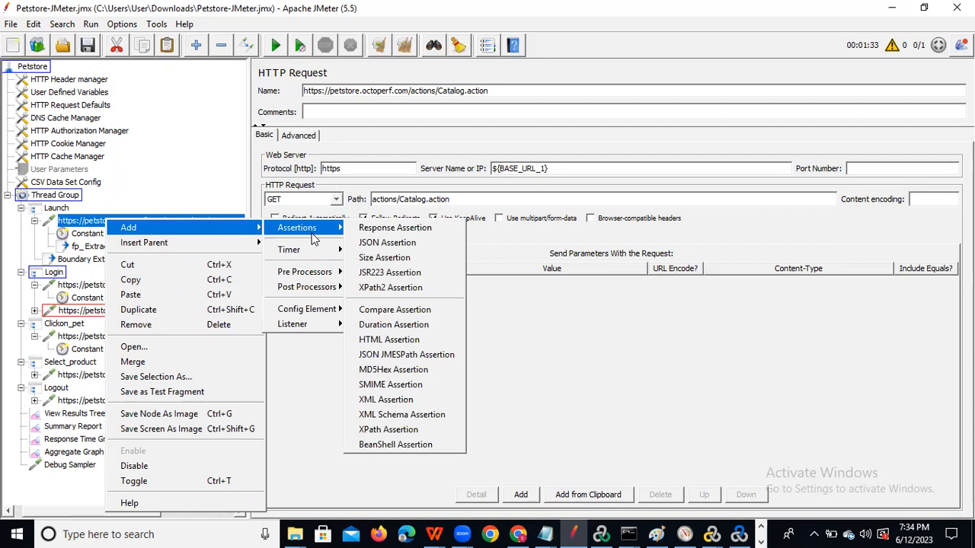
click(523, 126)
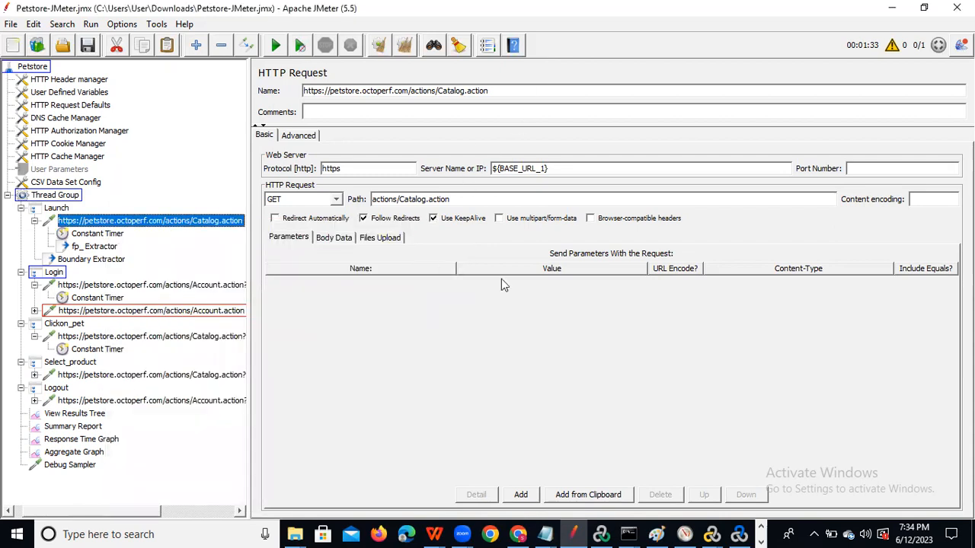
right_click(111, 220)
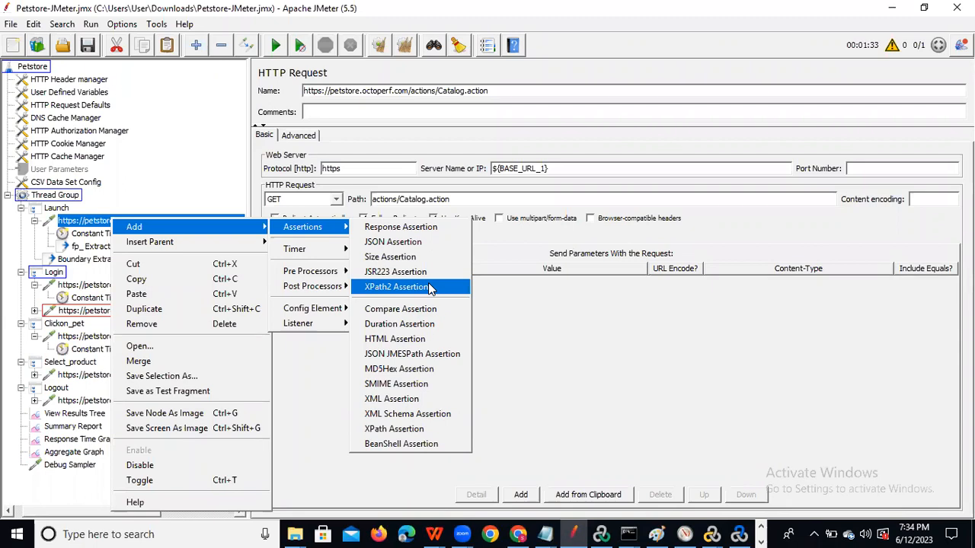
click(400, 227)
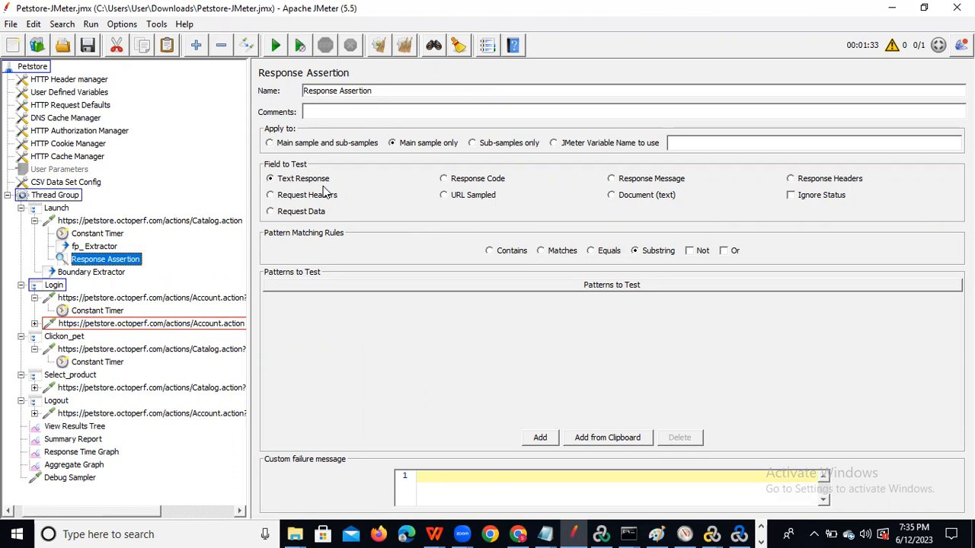
Set the Response Assertion's field to test to Response Code.
click(445, 180)
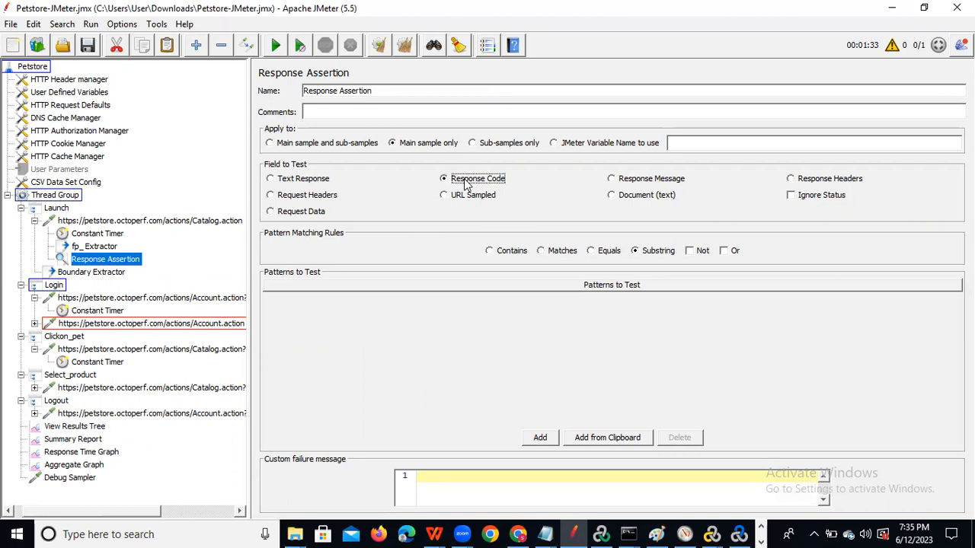
click(636, 185)
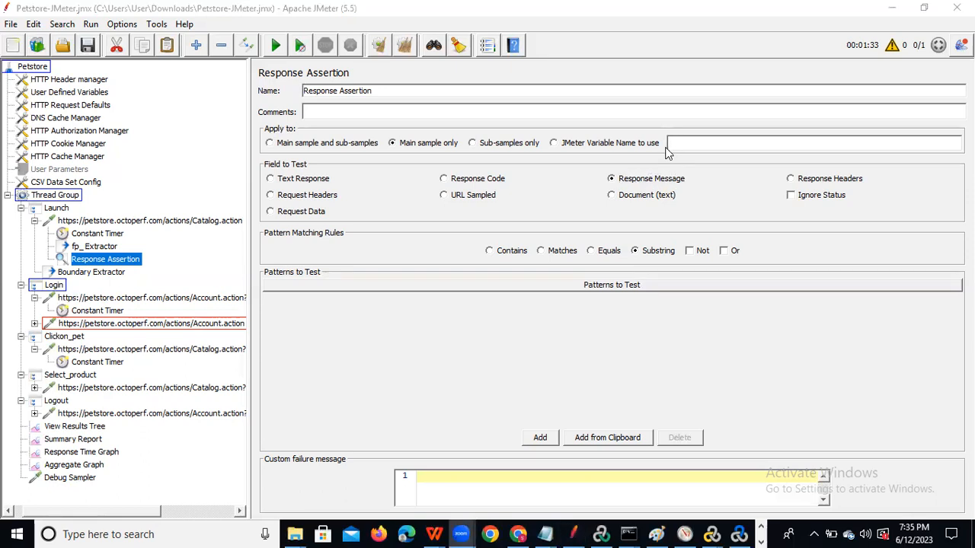
click(795, 163)
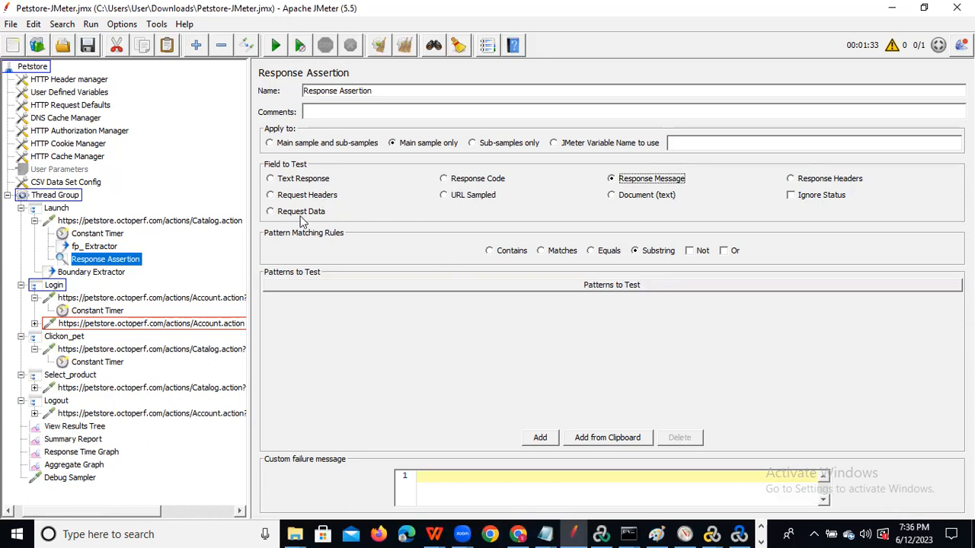
click(444, 180)
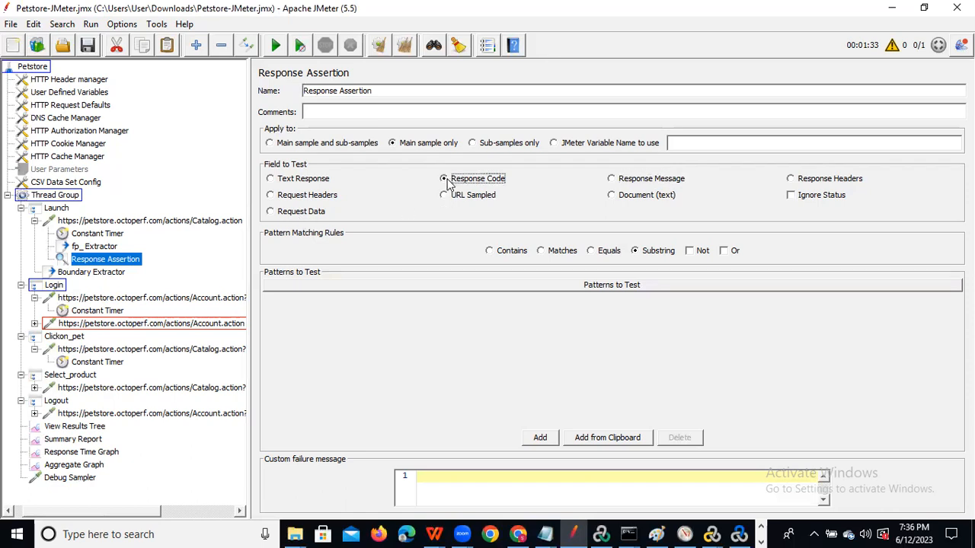
Add 200 as a pattern to test in the Response Assertion and enter OK as the custom failure message.
click(540, 438)
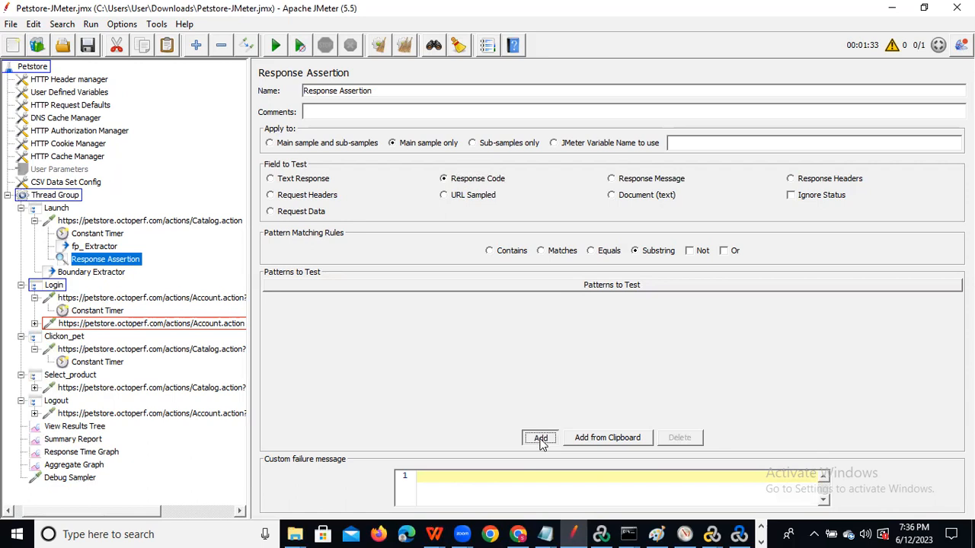
click(317, 305)
click(316, 304)
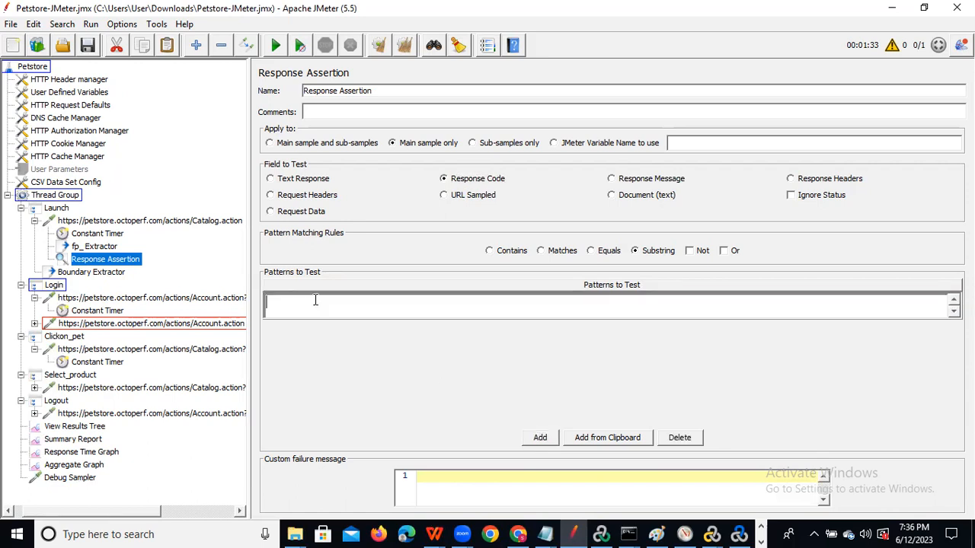
text(200 ok)
key(BackSpace)
key(BackSpace)
key(BackSpace)
click(435, 481)
text(OK)
Check the response code in the sampler result of Launch's Catalog.action request in View Results Tree.
click(85, 431)
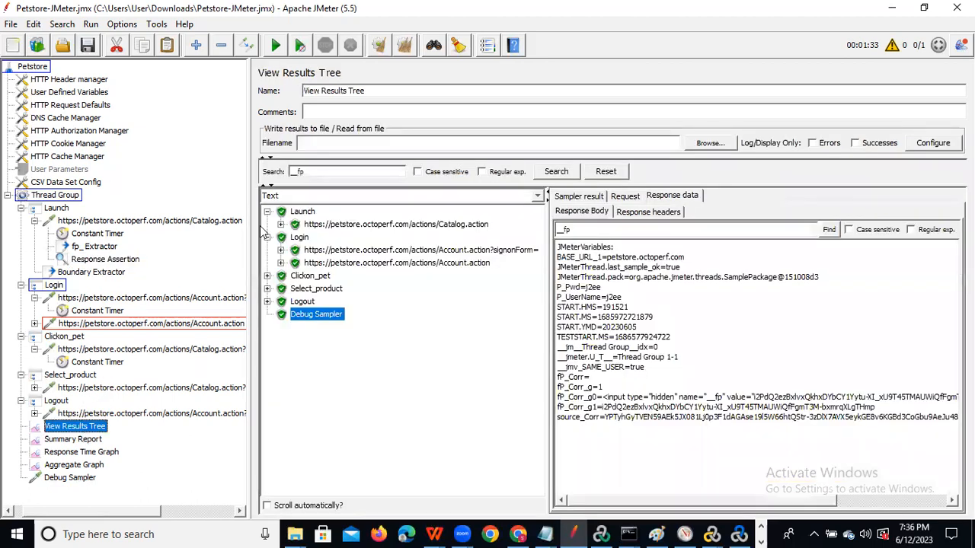
click(336, 225)
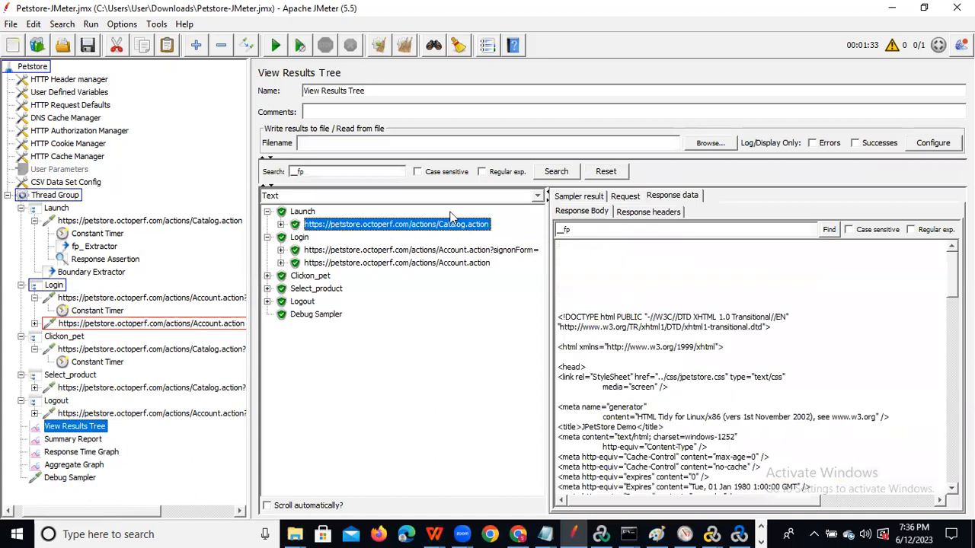
click(581, 196)
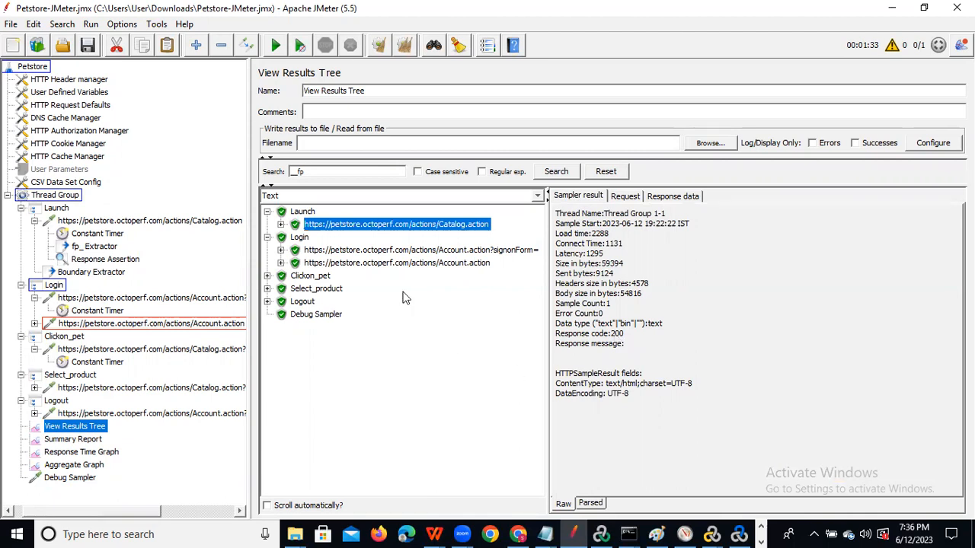
Change the fp_ Extractor's regular expression to <input type="hidden" name="__fp" value=.*?)".
click(104, 247)
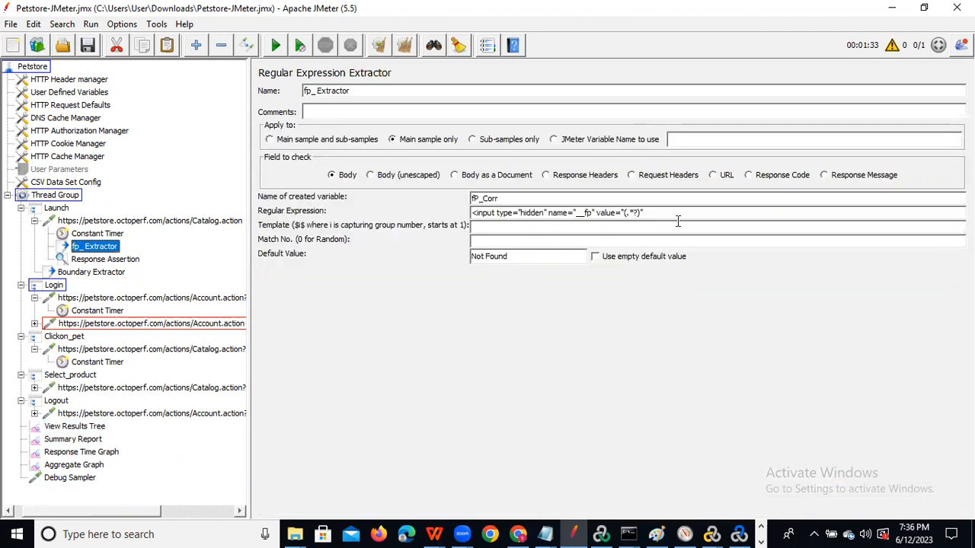
click(626, 214)
key(Delete)
key(BackSpace)
text(.)
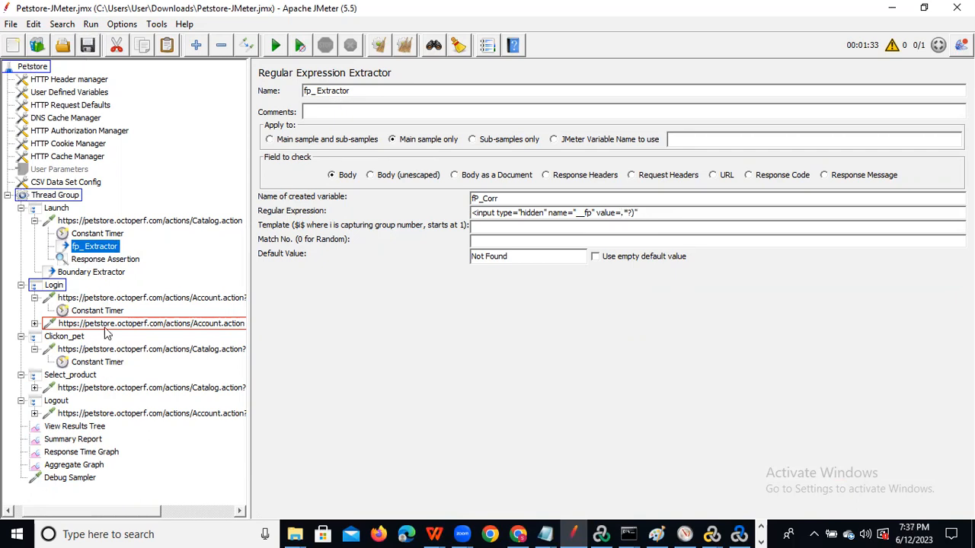
Clear all earlier results in View Results Tree and start the Petstore test run.
click(77, 428)
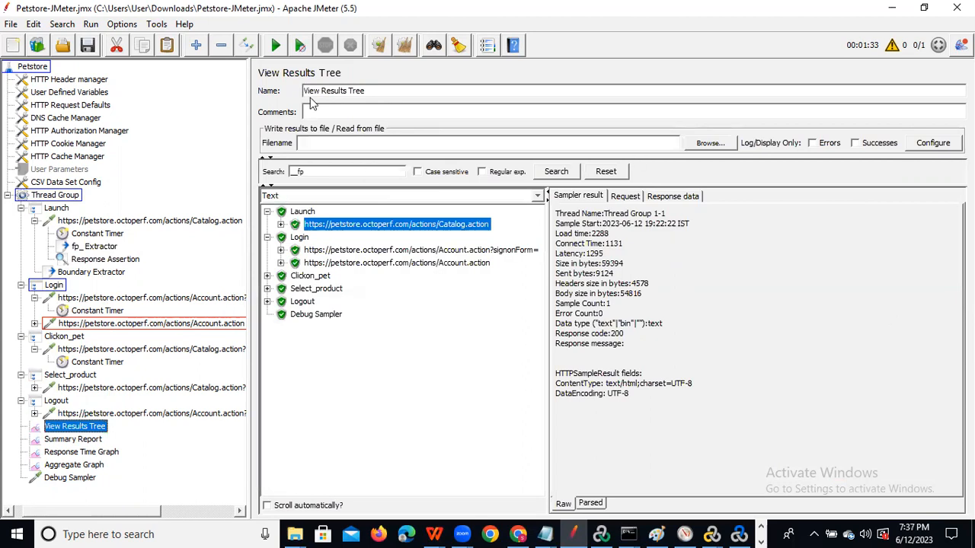
click(405, 42)
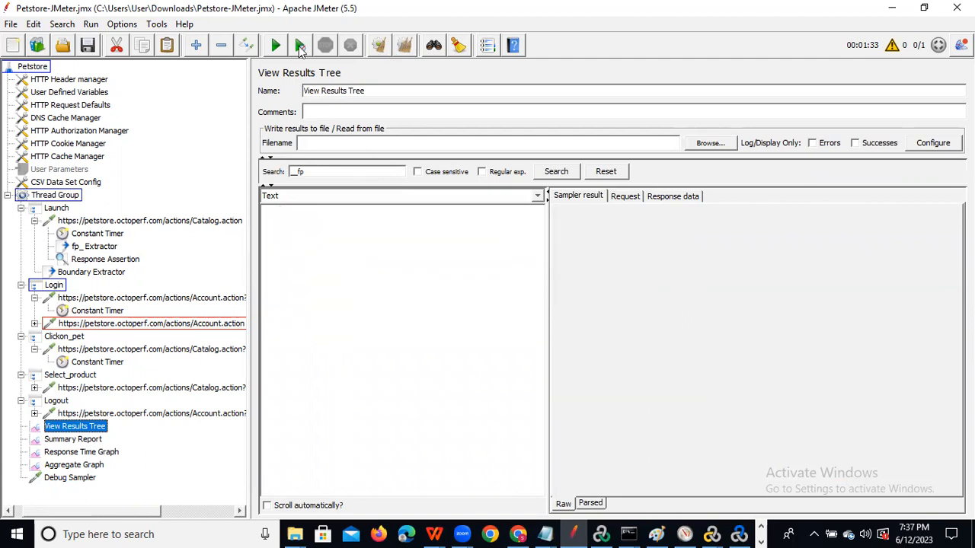
click(275, 46)
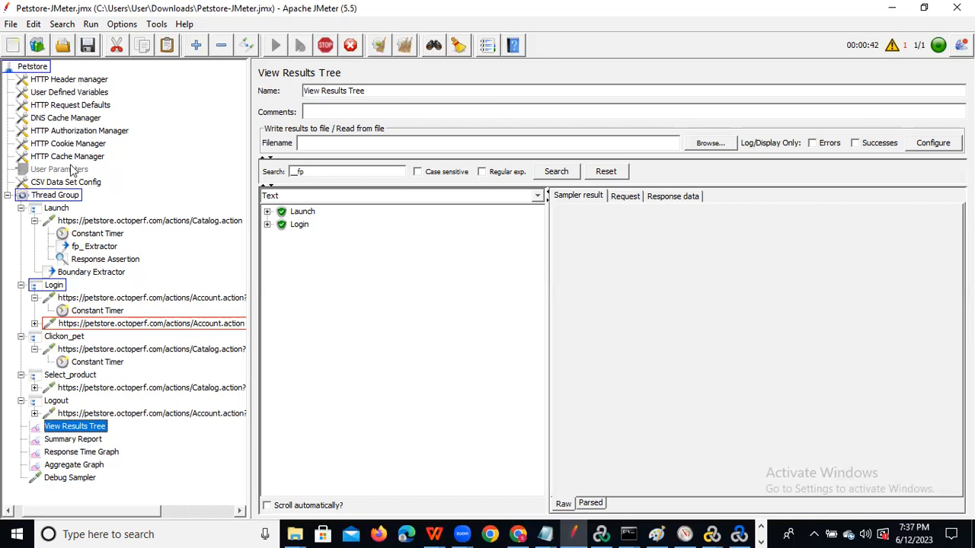
Review the settings of the HTTP Header Manager, DNS Cache Manager and HTTP Cookie Manager.
click(79, 81)
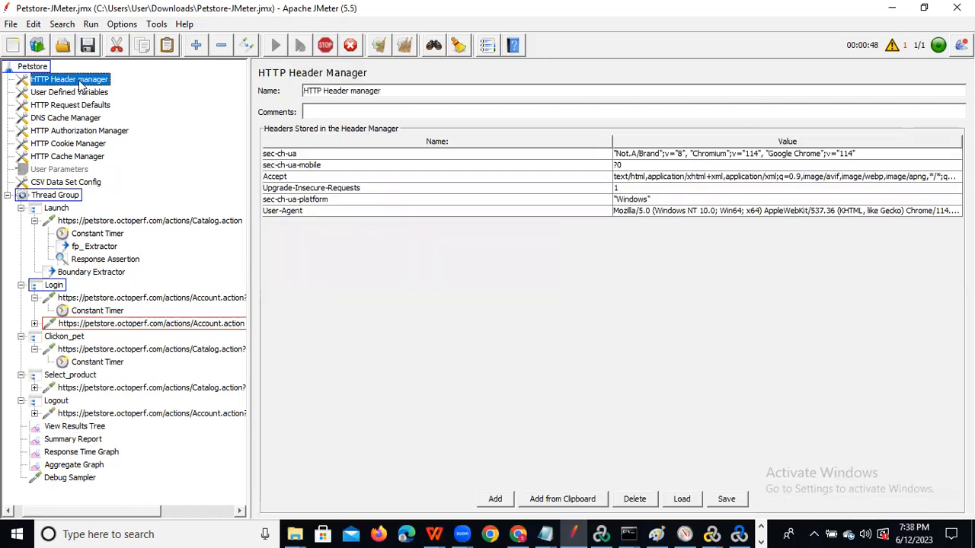
click(77, 122)
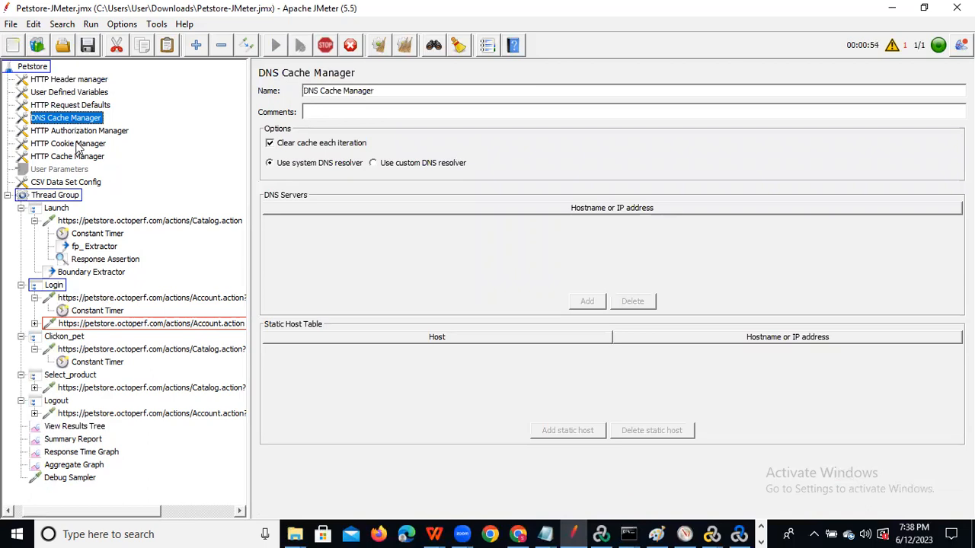
click(80, 144)
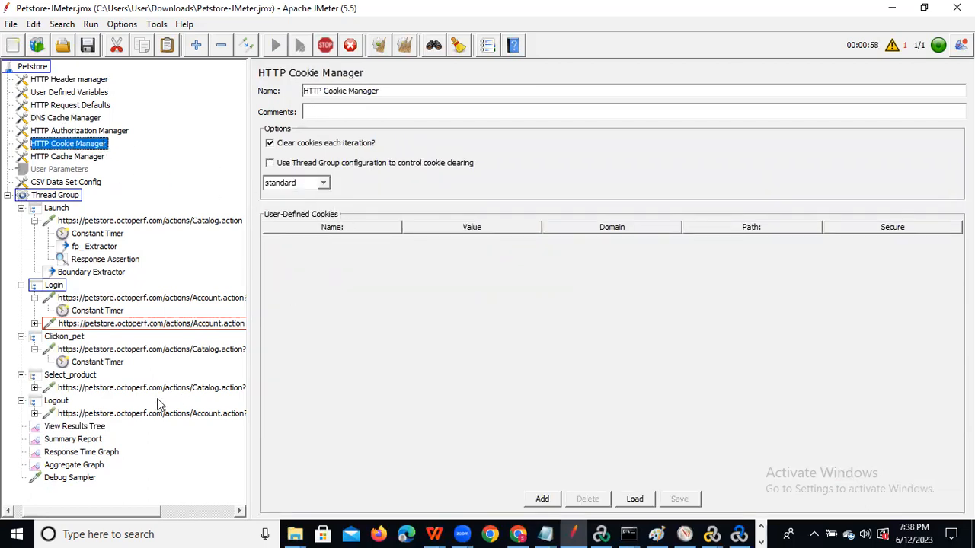
Inspect the sub-results of Login's Account.action?signonForm= request in View Results Tree.
click(71, 427)
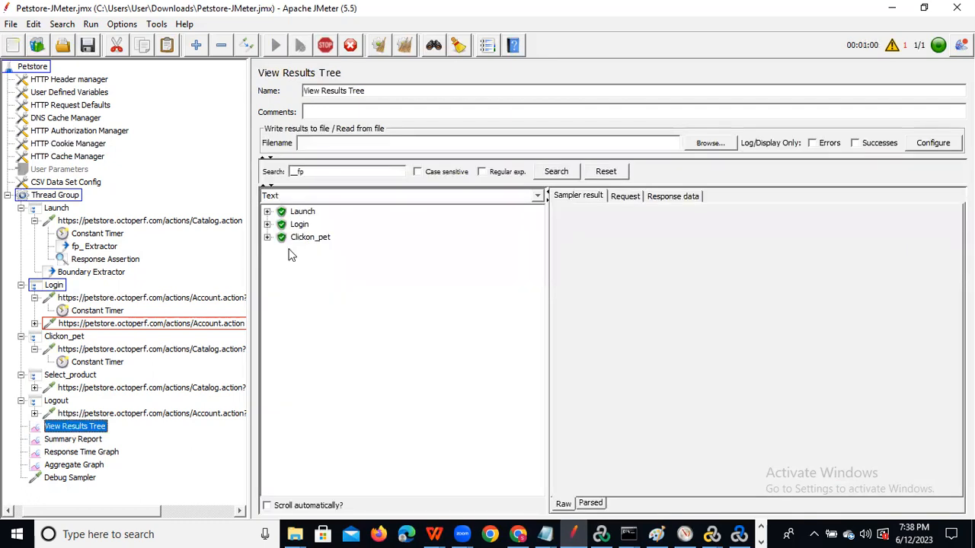
click(267, 224)
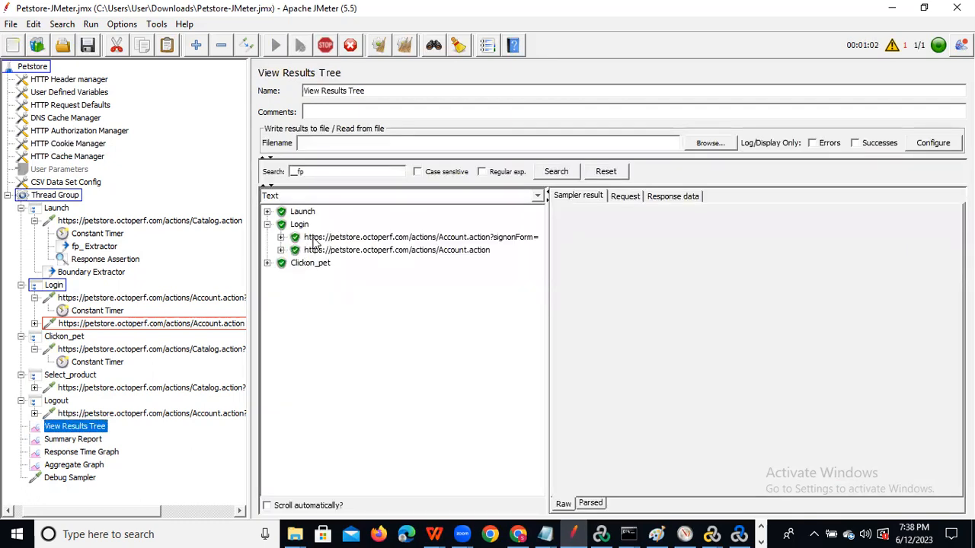
click(281, 236)
click(322, 251)
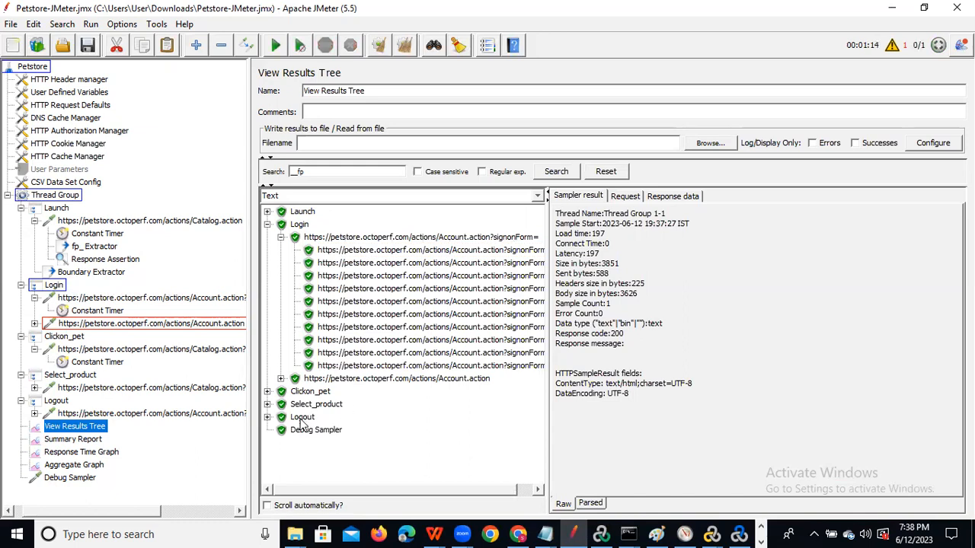
Check the value of the fP_Corr variable in the Debug Sampler's response body.
click(308, 431)
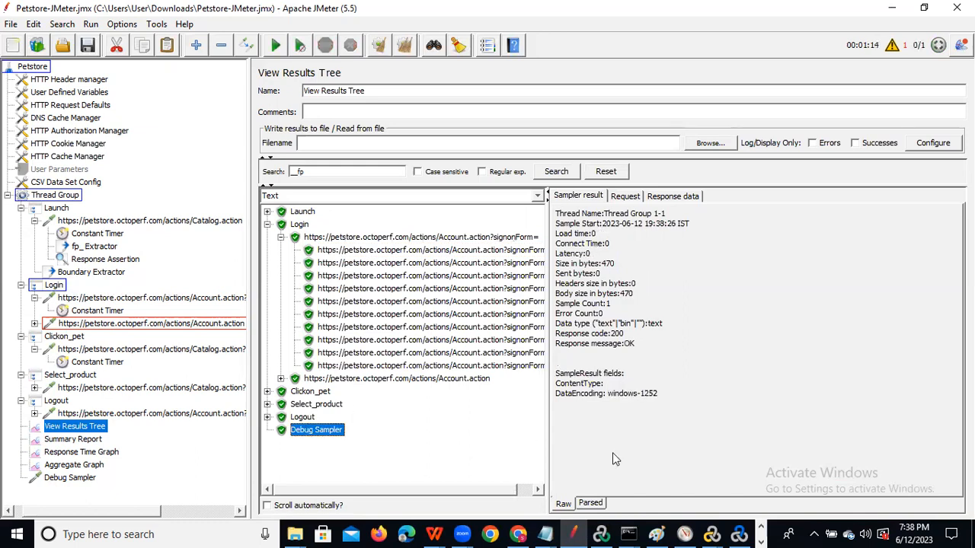
click(685, 196)
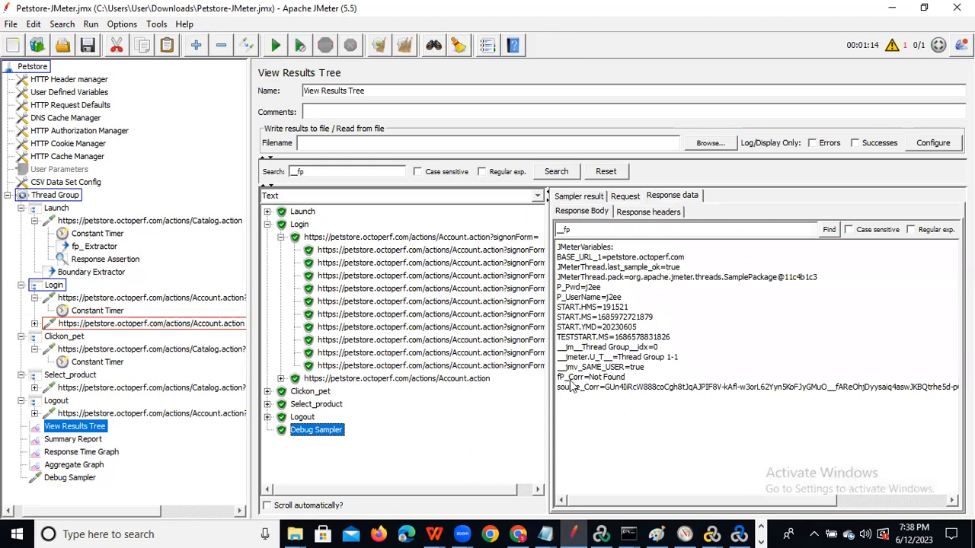
drag(627, 378, 592, 379)
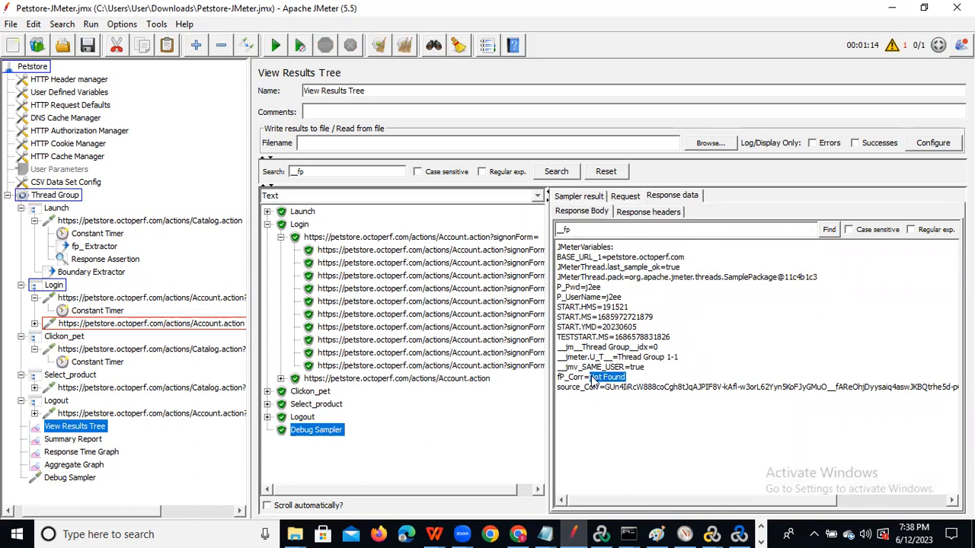
Correct the fp_ Extractor's regular expression by adding the missing opening parenthesis before .*?).
click(105, 245)
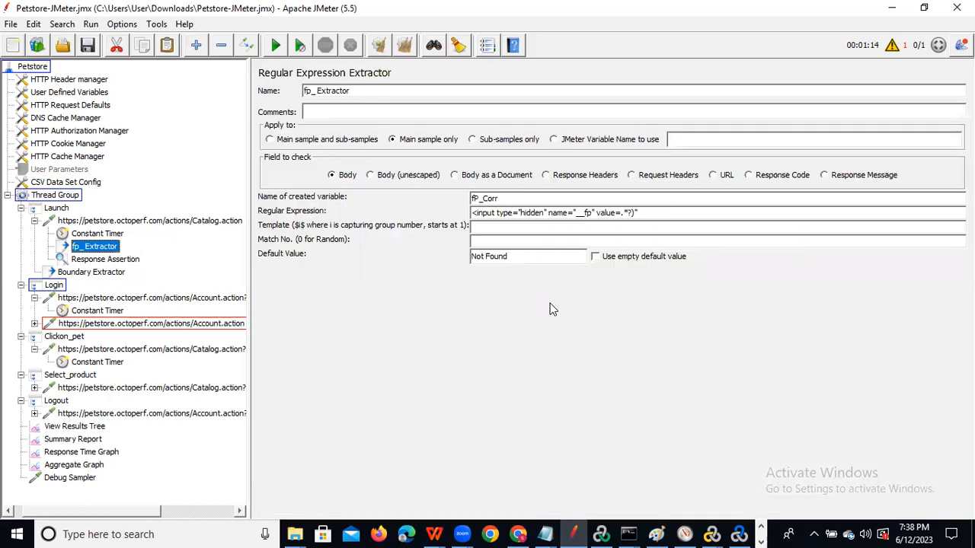
drag(516, 257, 448, 247)
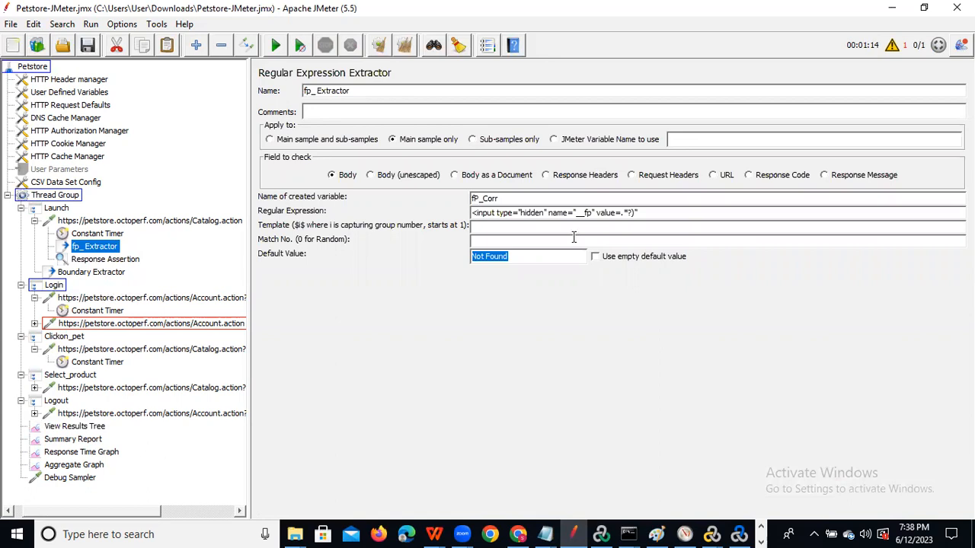
click(620, 213)
text(()
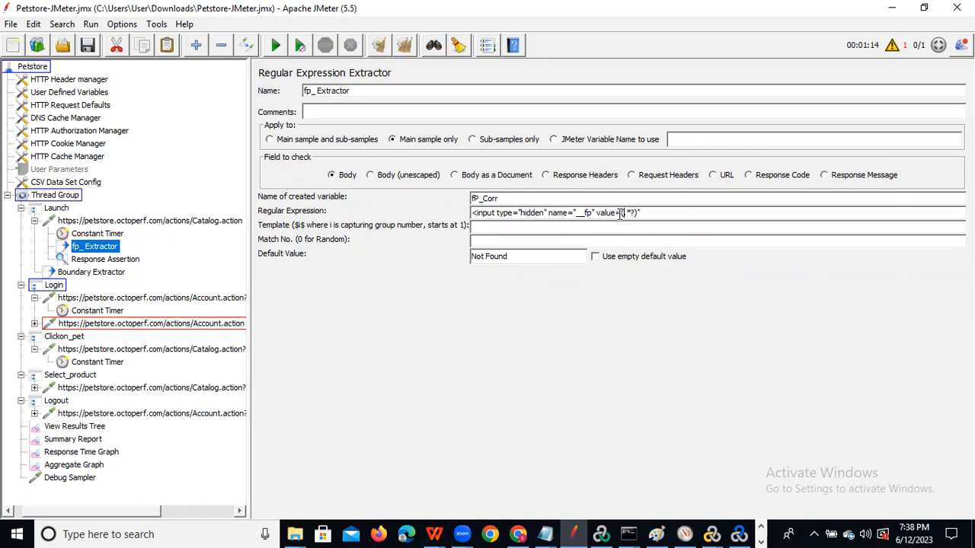
drag(617, 213, 599, 213)
key(BackSpace)
Clear all previous results in View Results Tree and rerun the Petstore test.
click(97, 427)
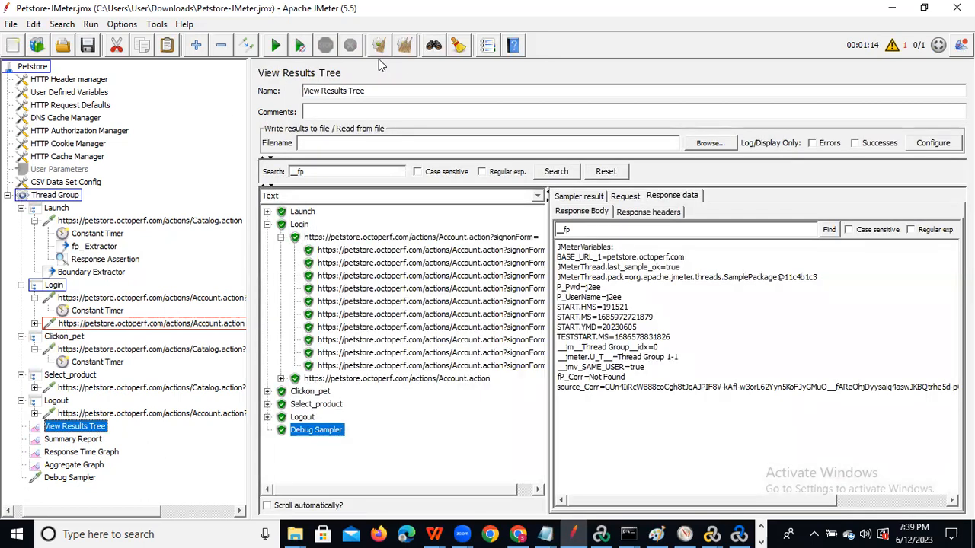
click(403, 51)
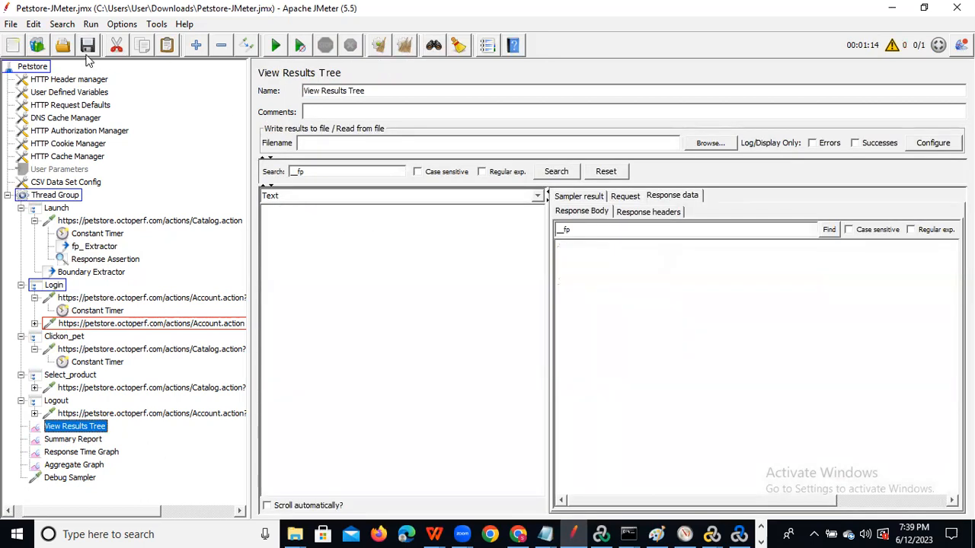
click(276, 47)
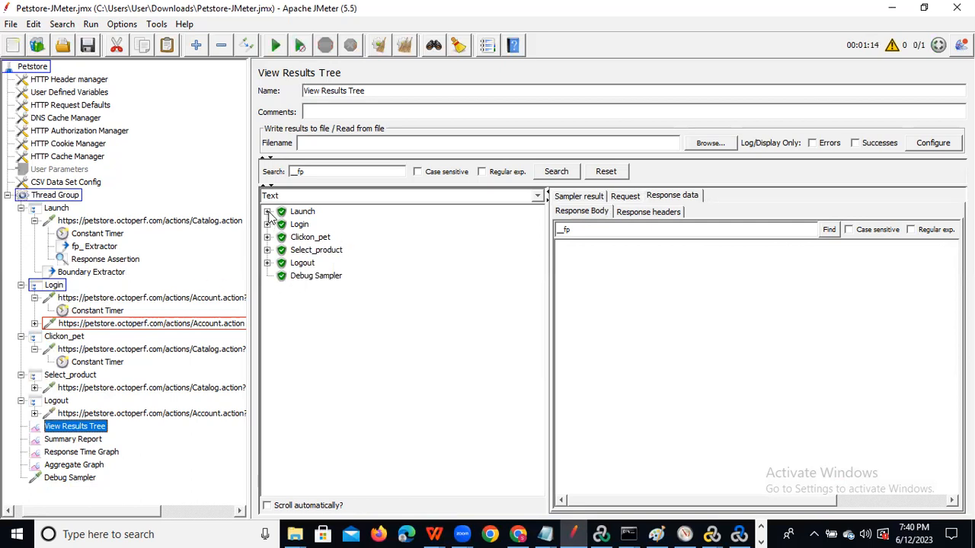
Check the Debug Sampler's variables and the response code of Launch's Catalog.action request.
click(317, 277)
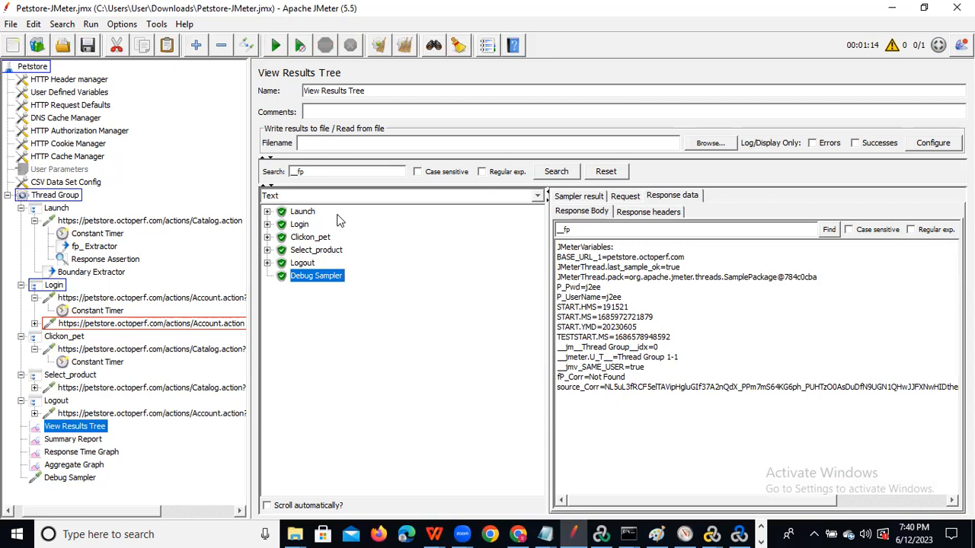
click(268, 212)
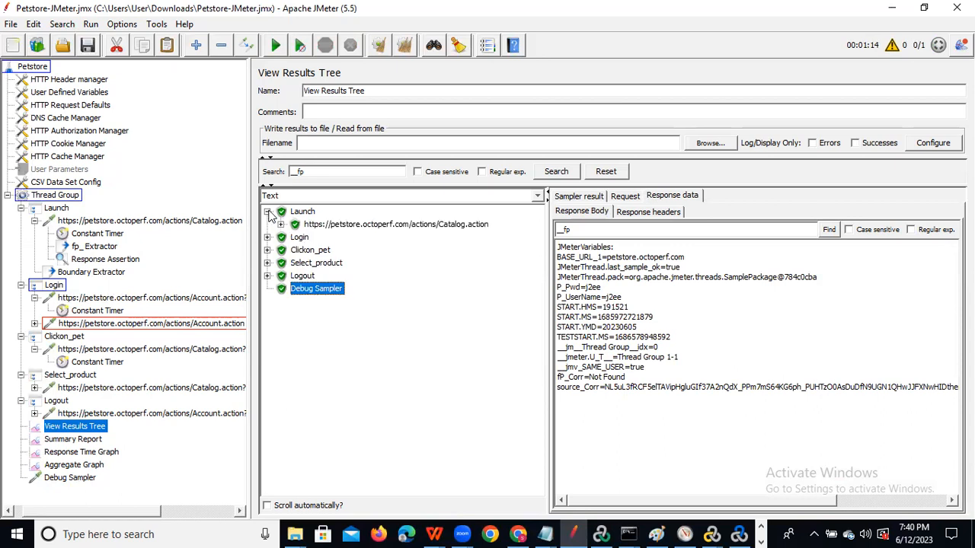
click(332, 227)
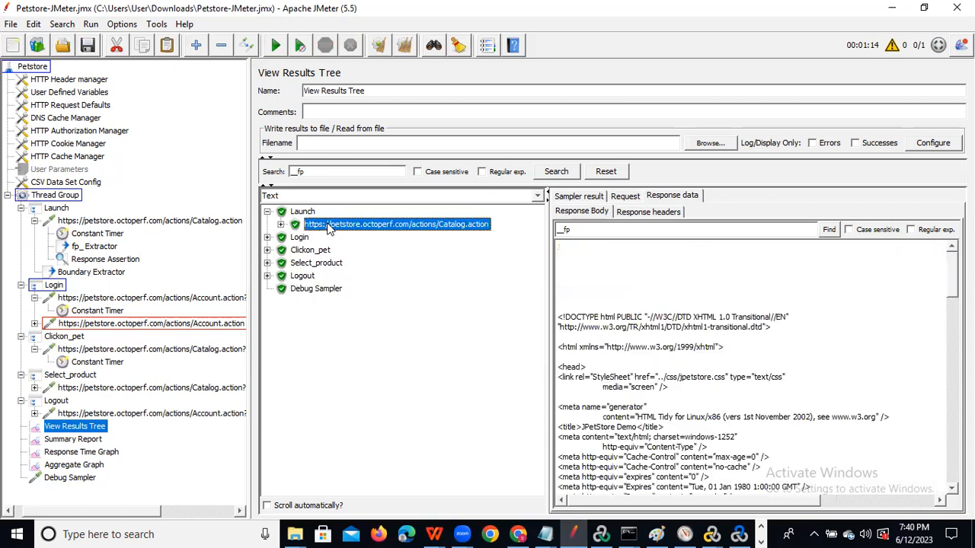
click(578, 197)
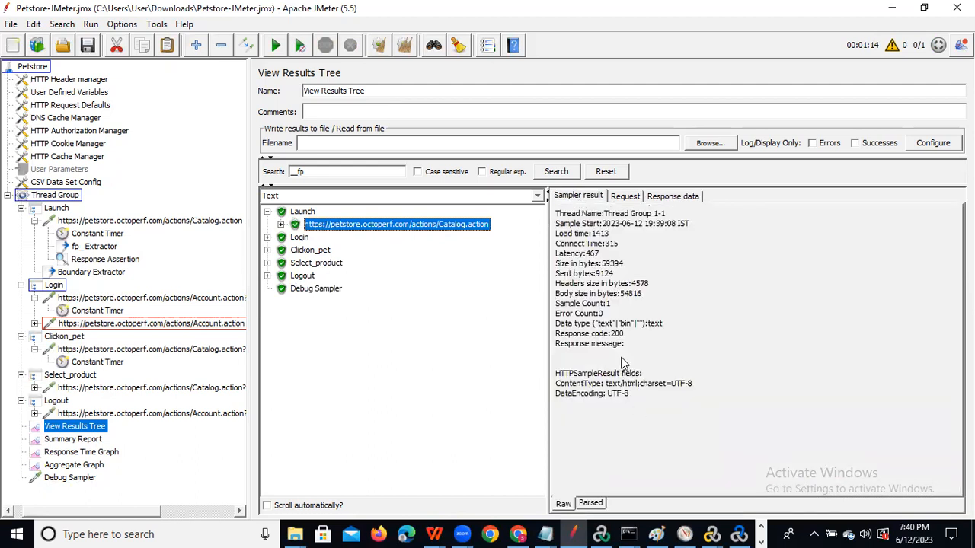
double_click(615, 335)
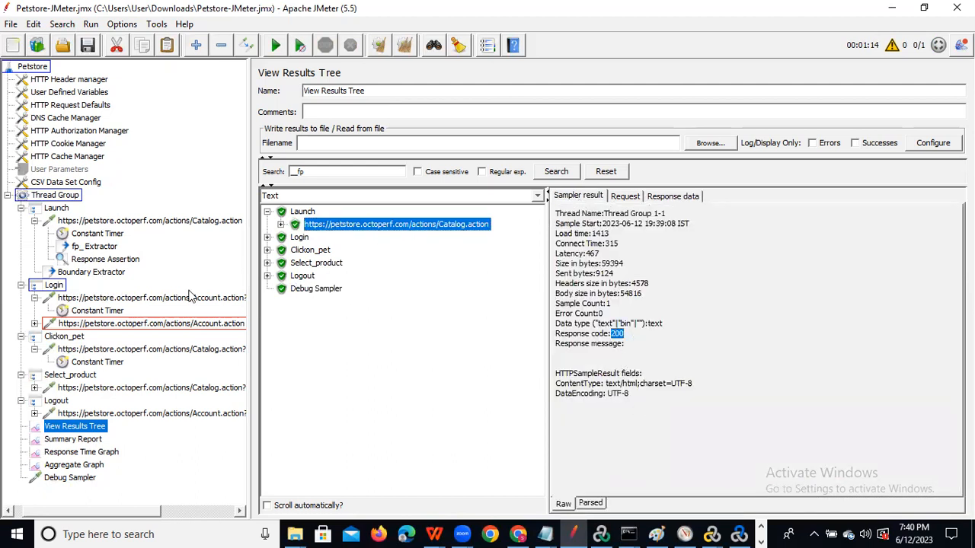
Set the Response Assertion's pattern to test to 300 and save the test plan.
click(105, 259)
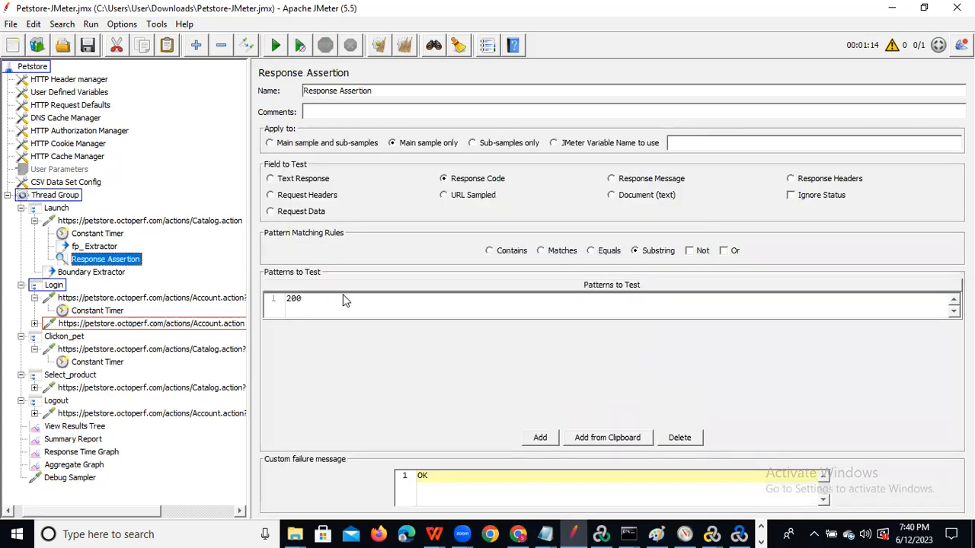
double_click(295, 302)
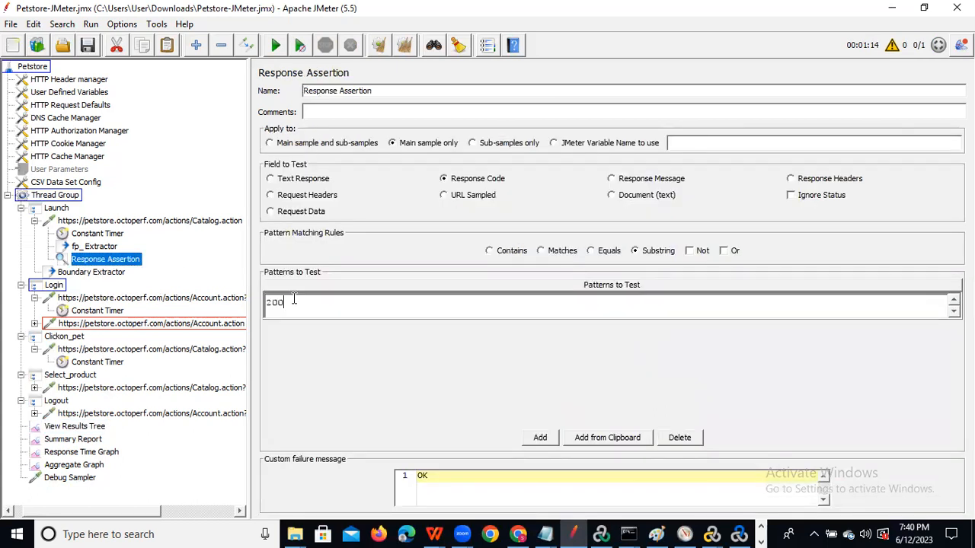
key(Delete)
text(3)
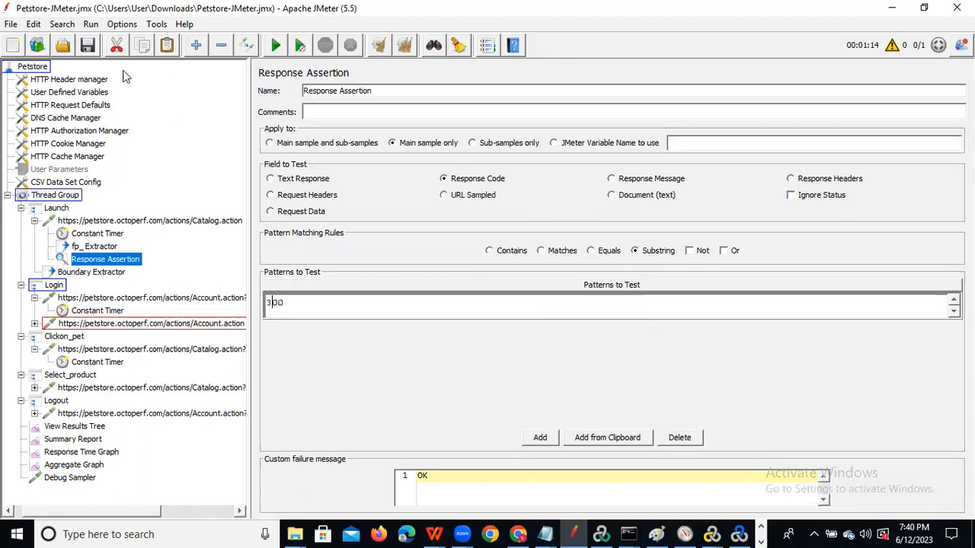
click(89, 44)
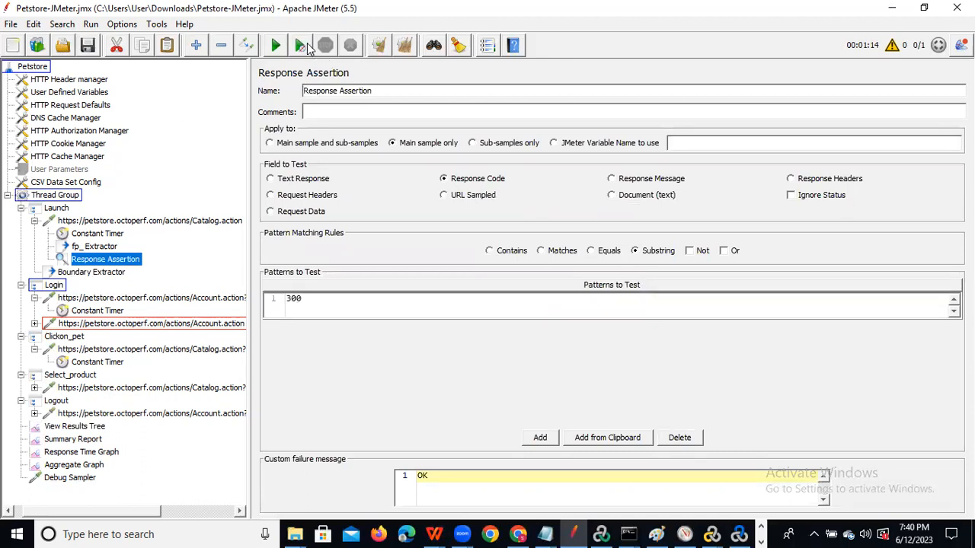
Run the test and inspect the Response Assertion result under Launch's Catalog.action request.
click(275, 45)
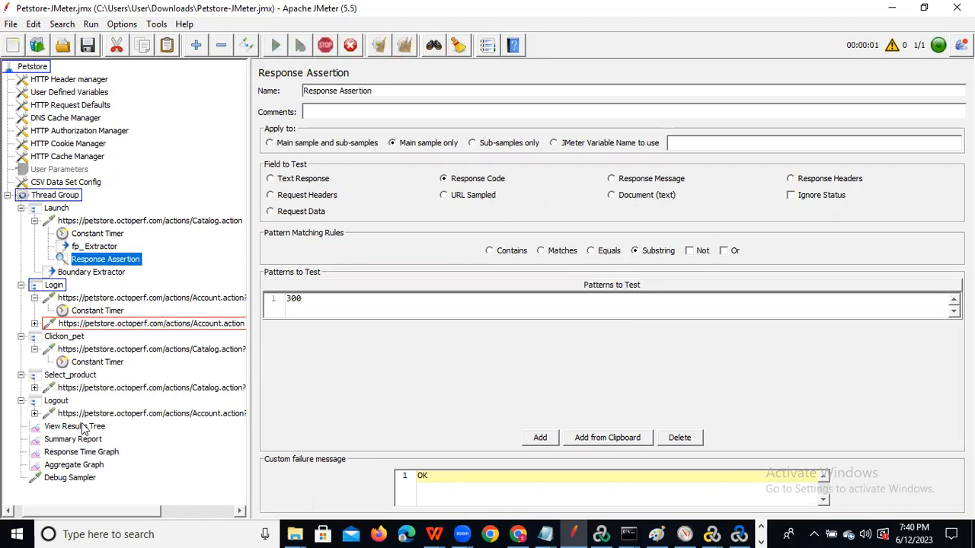
click(82, 426)
click(268, 212)
click(279, 224)
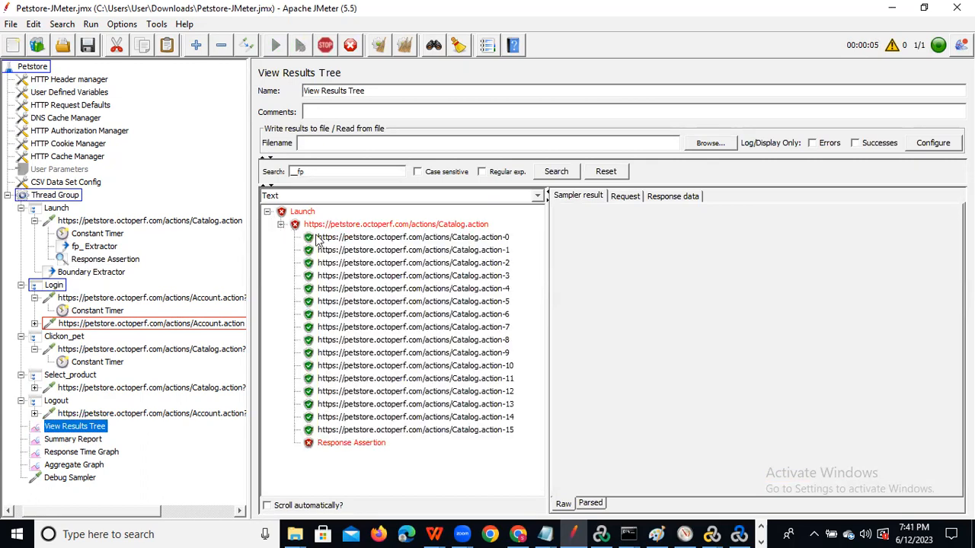
click(354, 444)
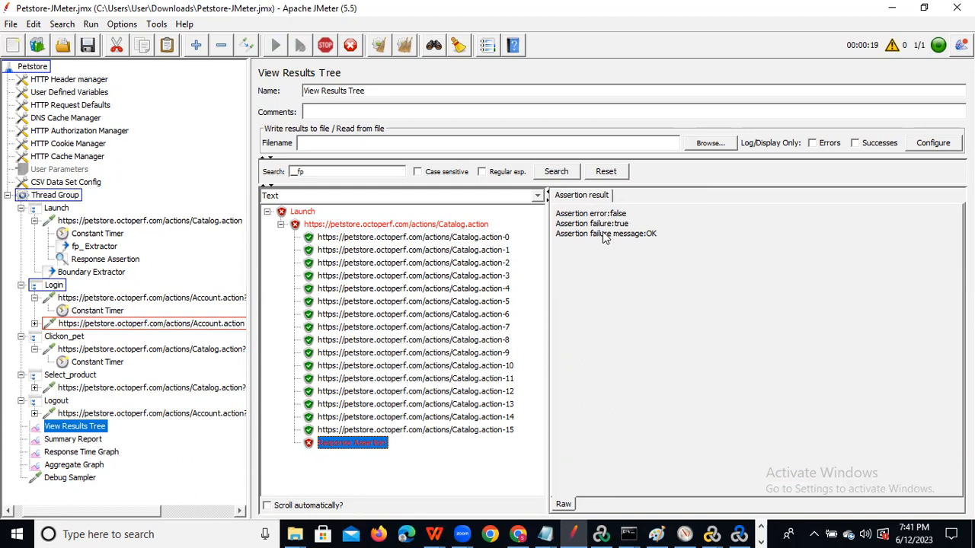
Compare the Response Assertion's pattern with the response code in the sampler result of Launch's Catalog.action request.
click(112, 260)
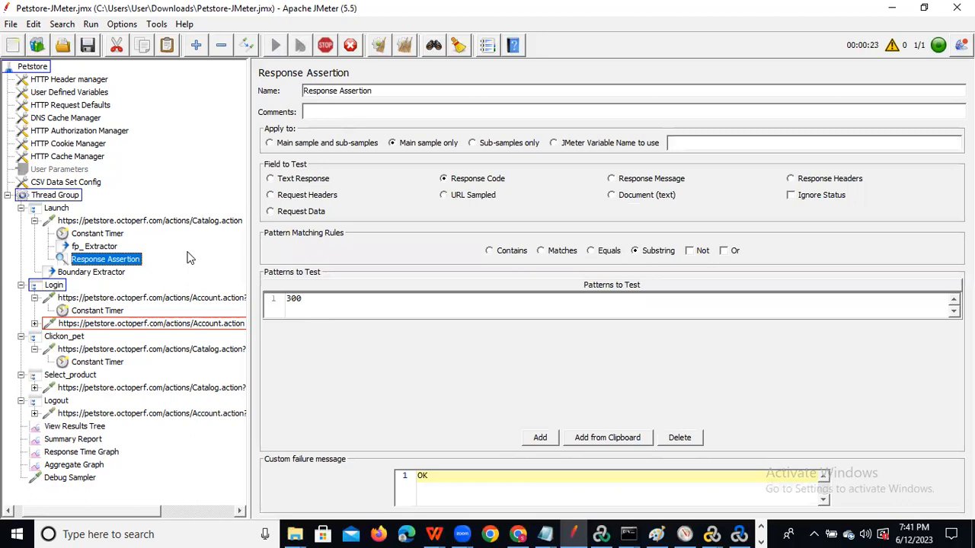
click(96, 428)
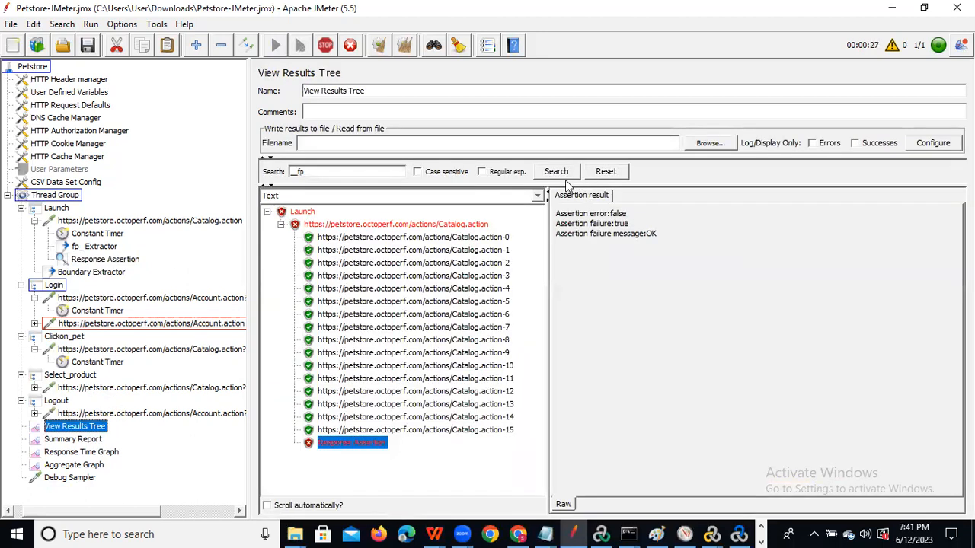
click(318, 227)
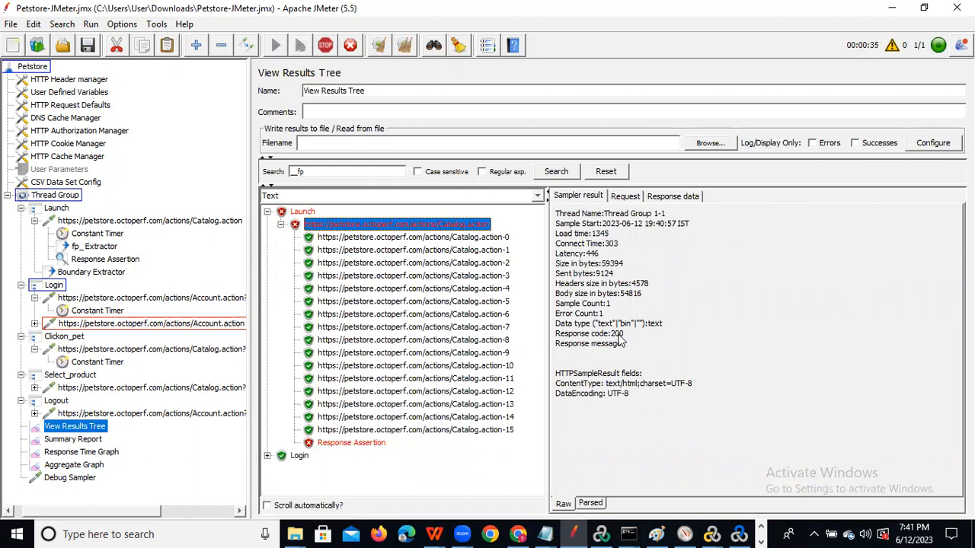
Try Text Response as the Response Assertion's field to test, and switch it to Response Message.
click(114, 260)
click(299, 182)
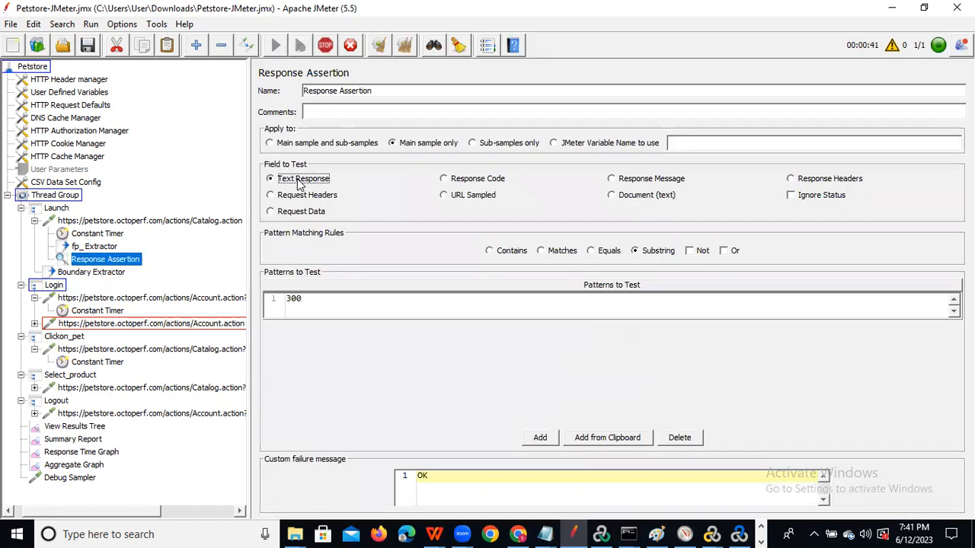
click(626, 182)
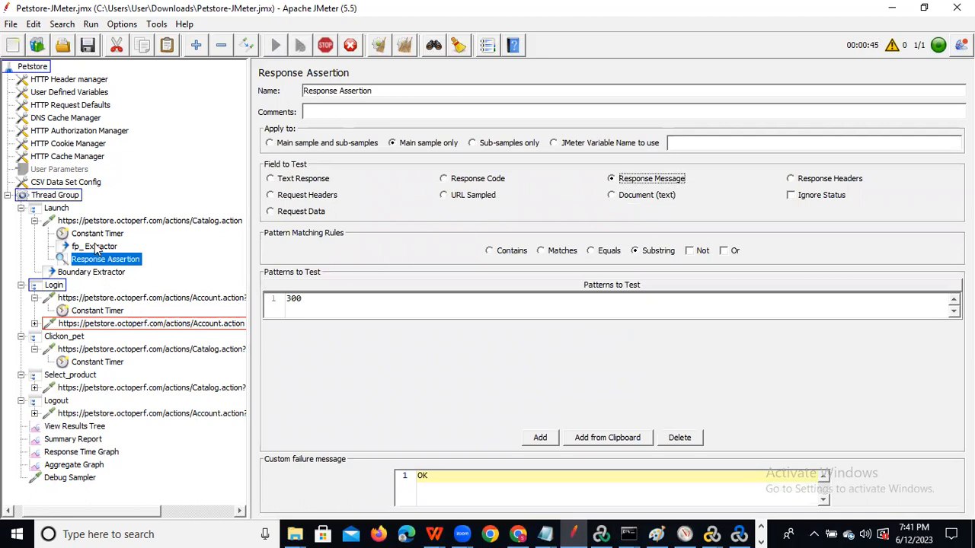
Examine the generator meta text in the response body of Launch's Catalog.action request for text an assertion could check.
click(74, 426)
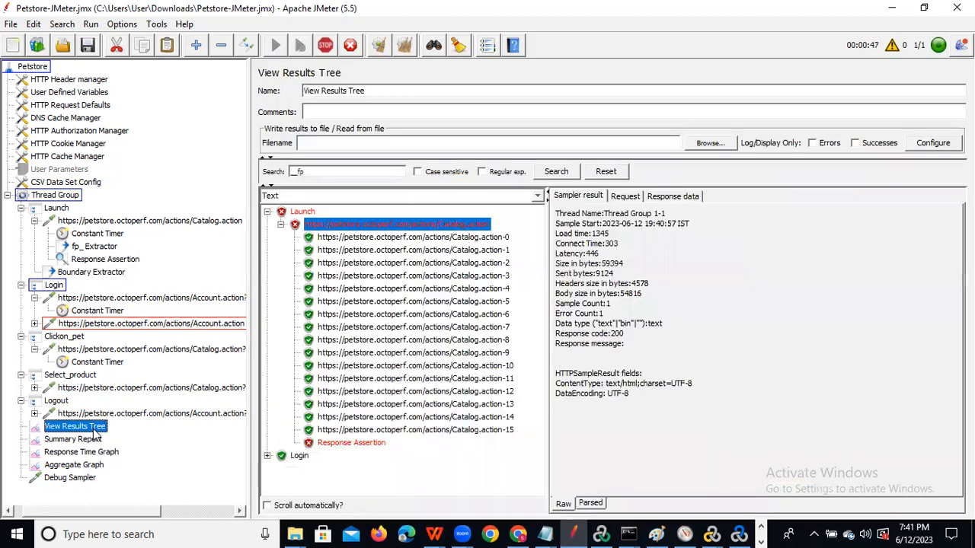
click(416, 238)
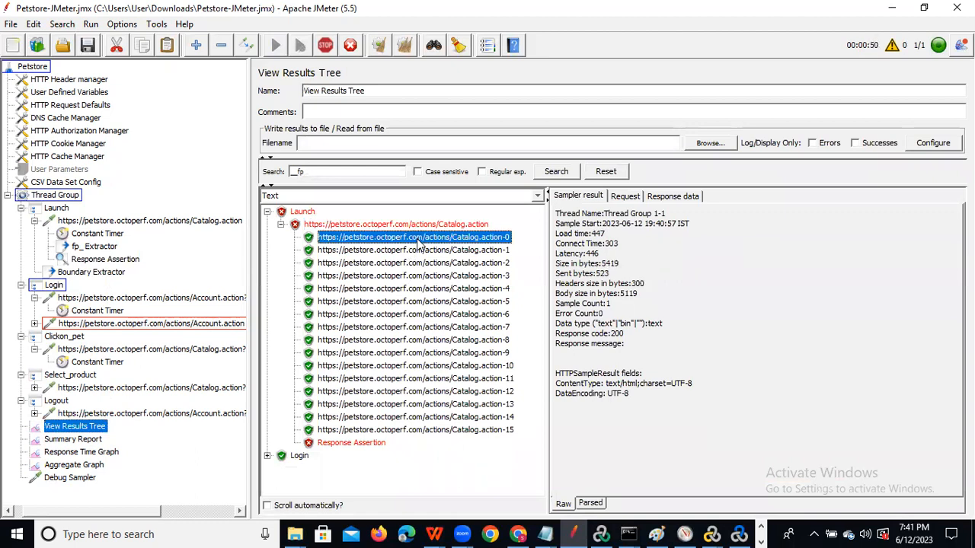
click(685, 198)
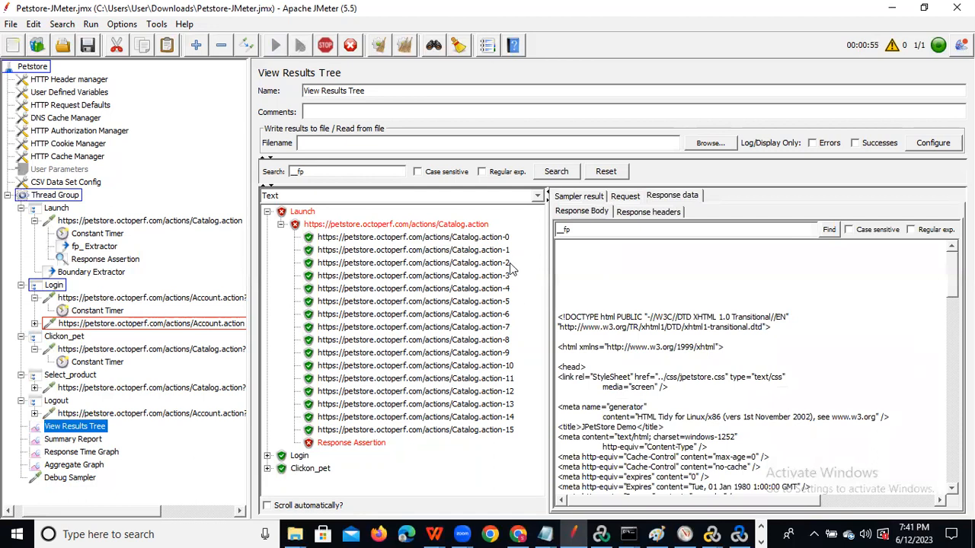
click(460, 229)
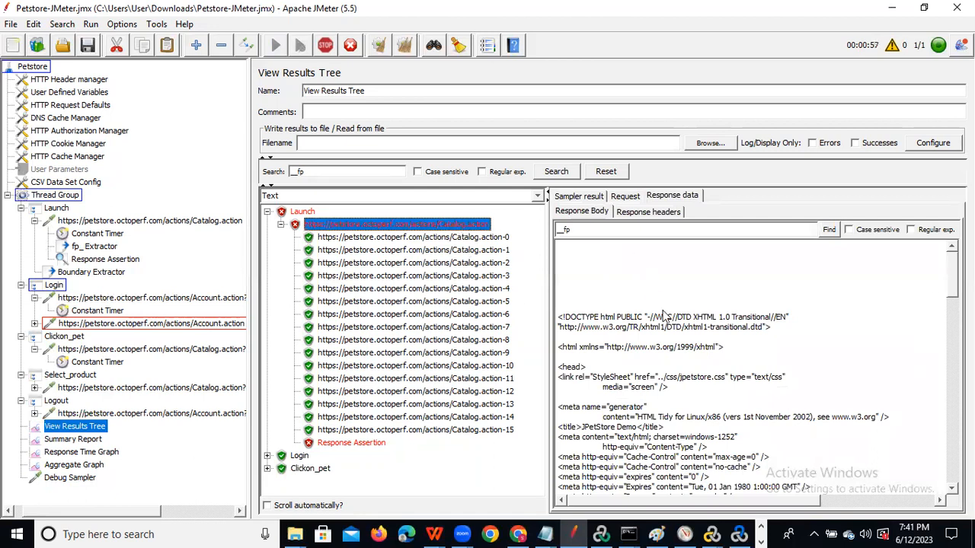
click(692, 416)
drag(692, 418, 705, 419)
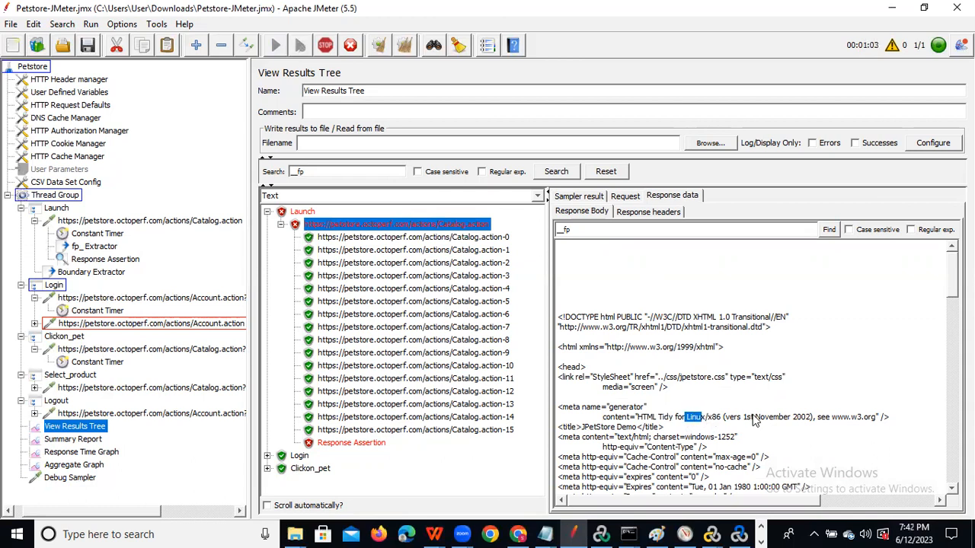
drag(756, 417, 812, 424)
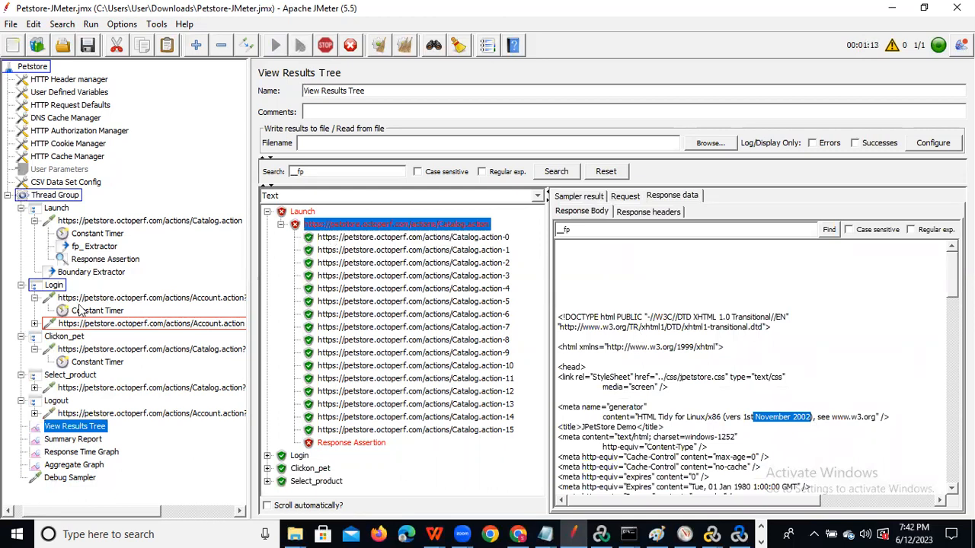
Replace the Response Assertion's pattern to test with "November 2002", clear its custom failure message, and save the test plan.
click(105, 259)
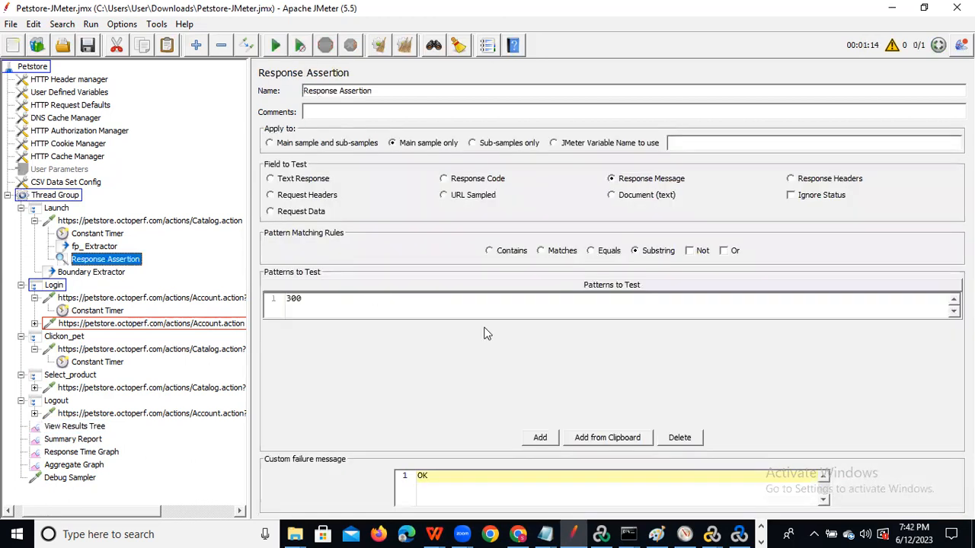
double_click(317, 302)
key(ctrl+a)
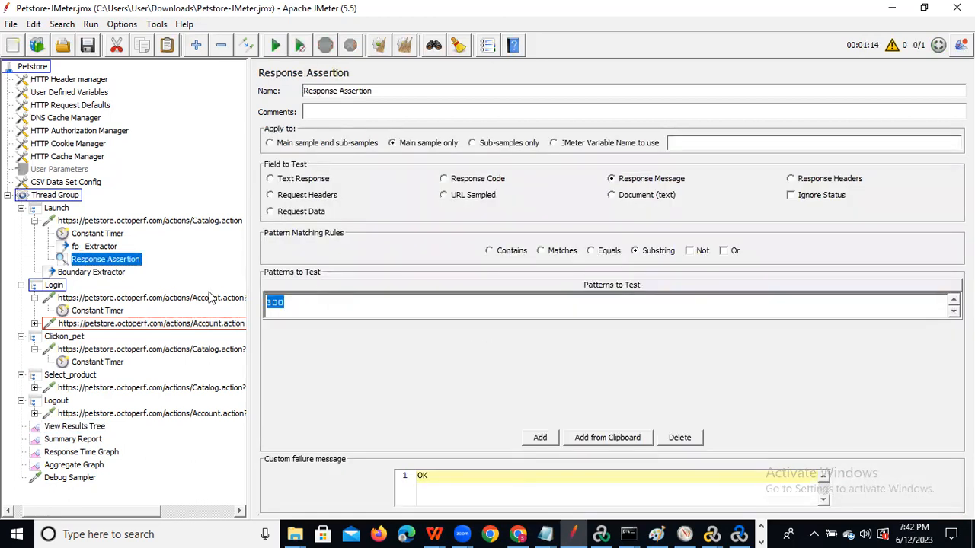
key(BackSpace)
text(November 2002)
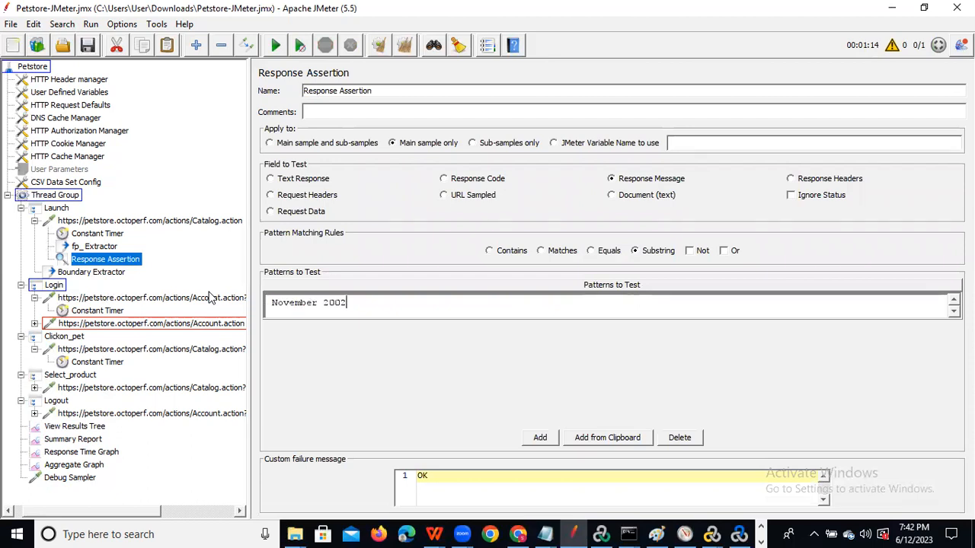
click(437, 474)
key(BackSpace)
key(BackSpace)
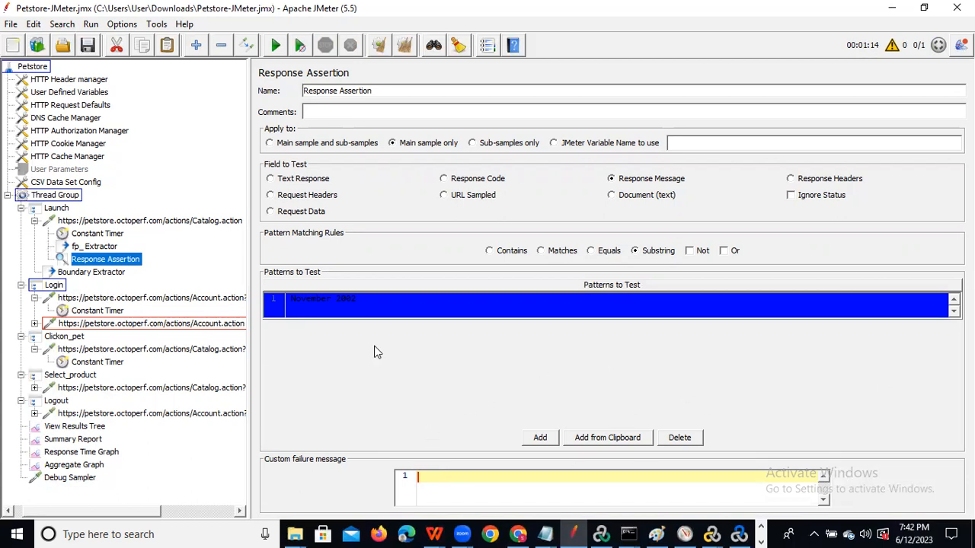
click(92, 55)
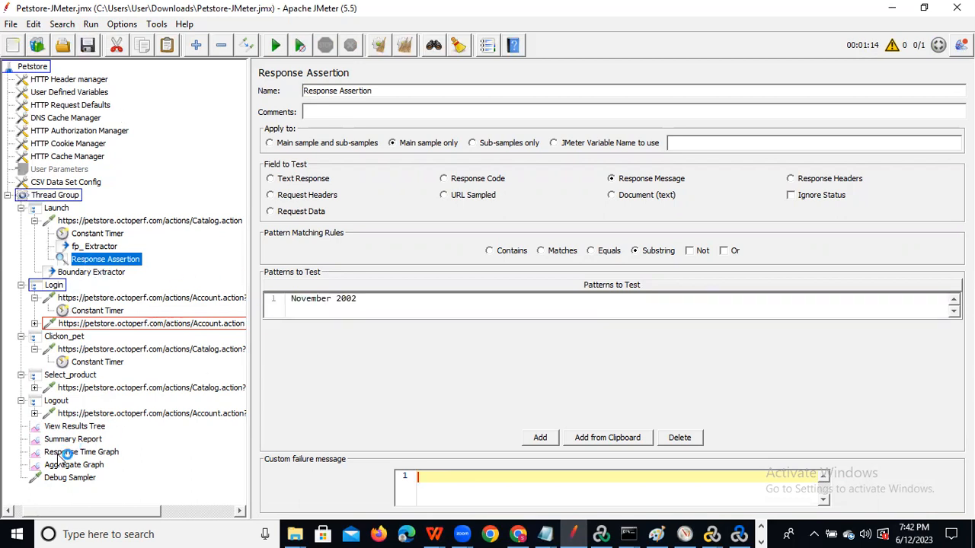
Rerun the test with the previous results cleared, and inspect the Response Assertion result under Launch's Catalog.action request.
click(71, 480)
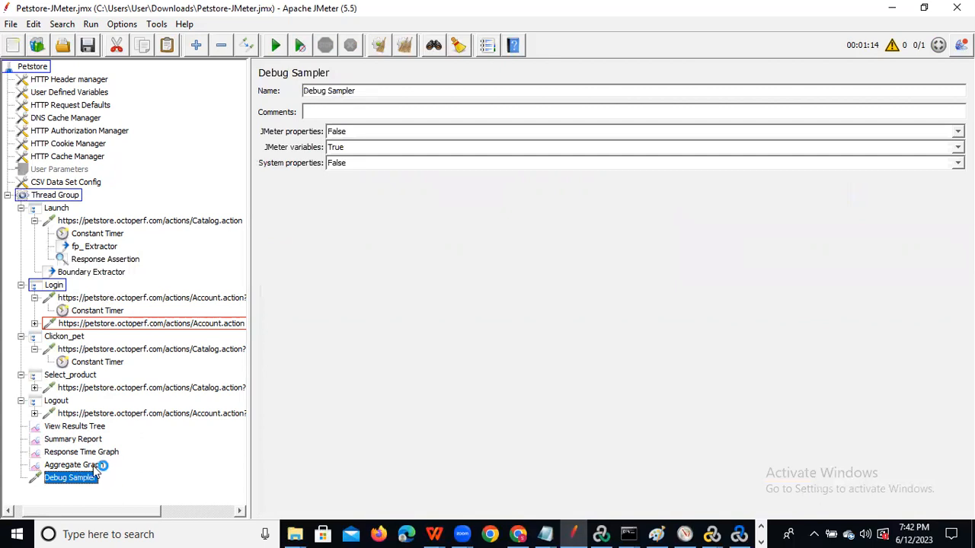
click(89, 427)
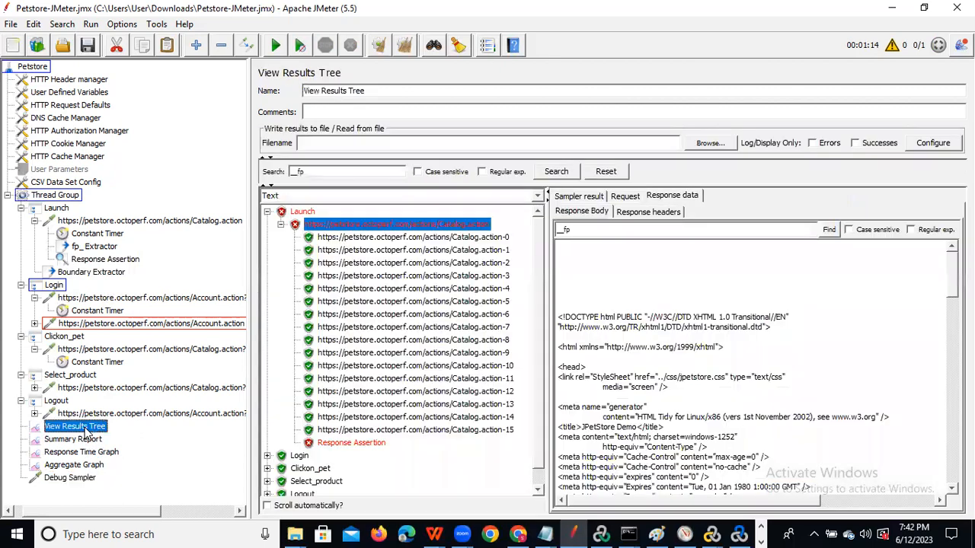
click(404, 46)
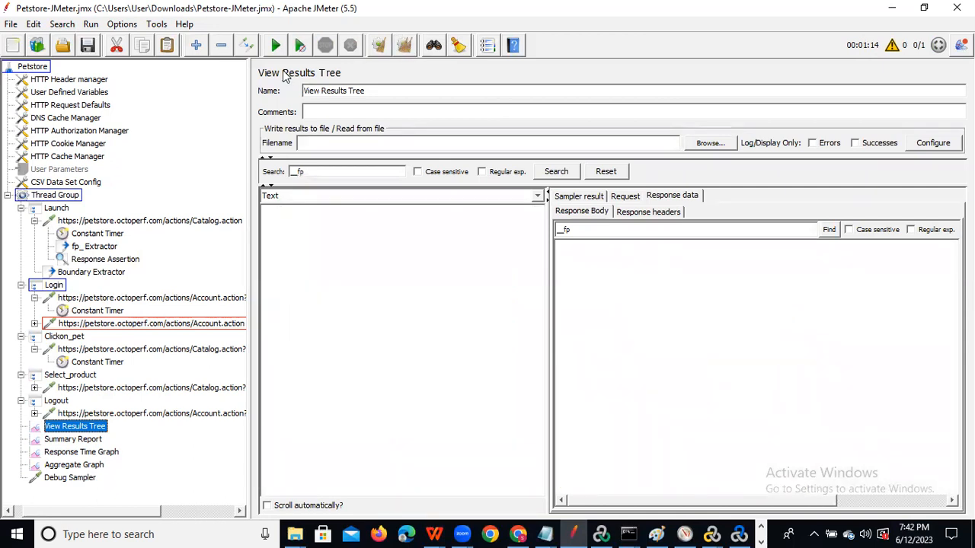
click(275, 45)
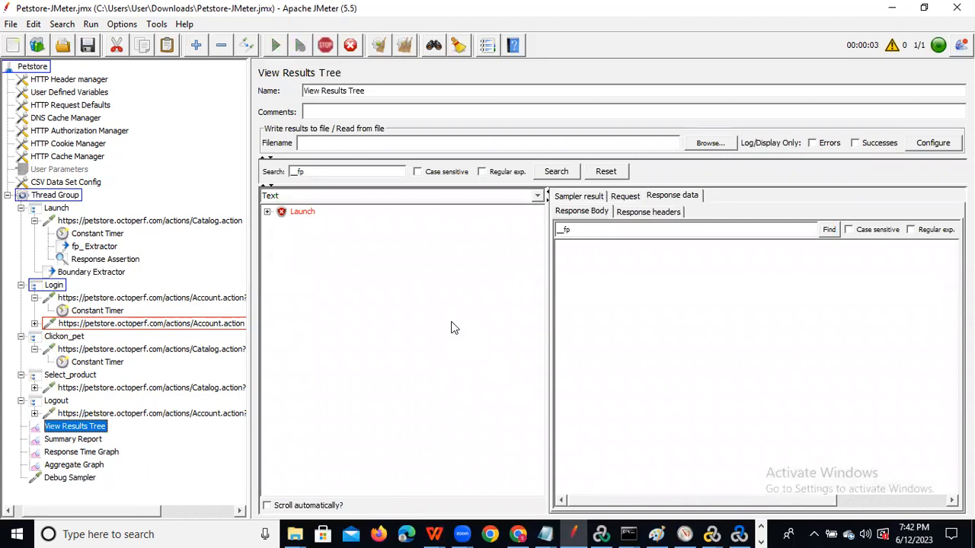
click(267, 212)
click(281, 226)
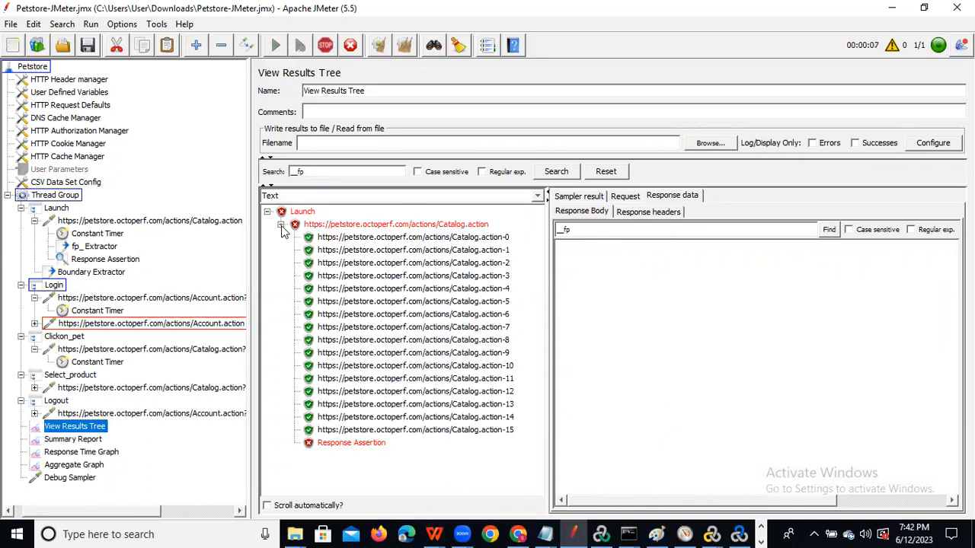
click(344, 444)
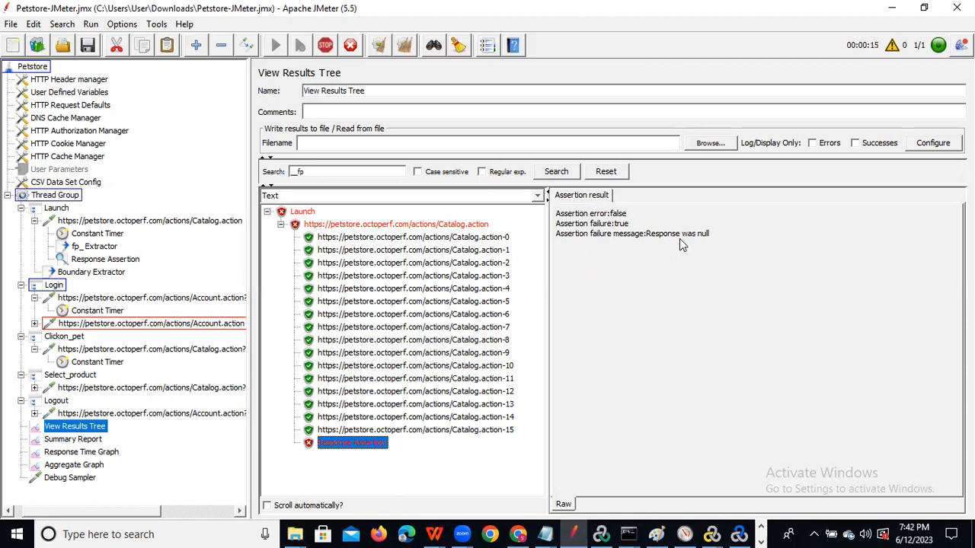
Check the exact text of the Response Assertion's "November 2002" pattern, including any extra spaces.
click(109, 260)
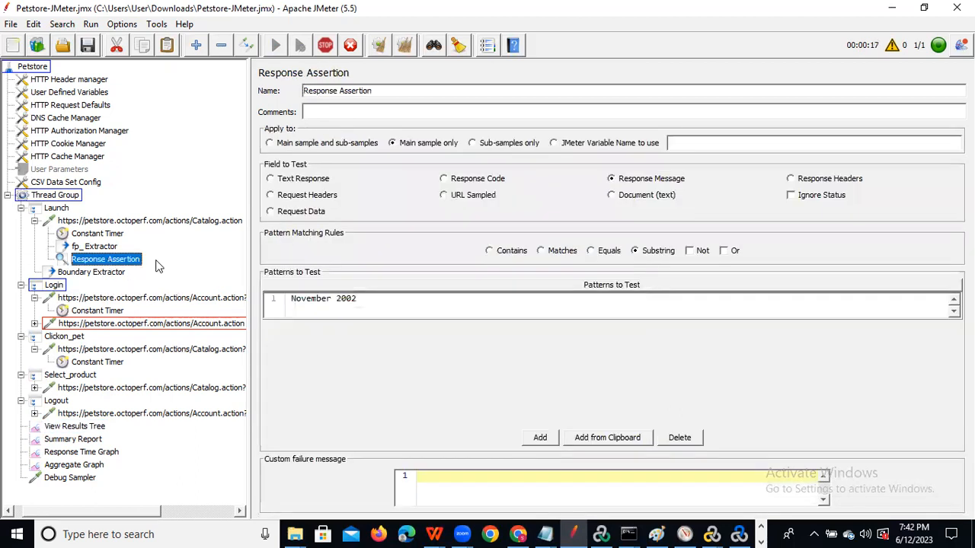
double_click(365, 299)
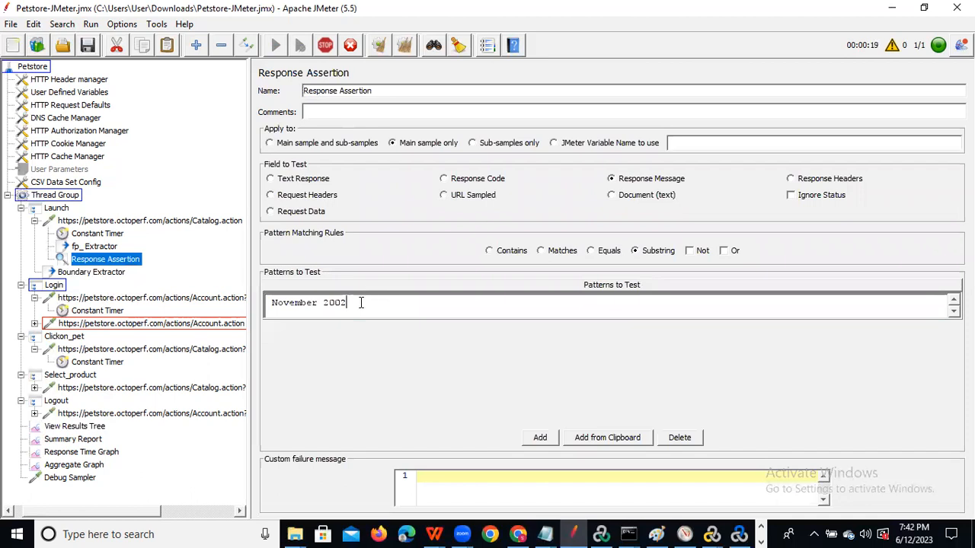
click(273, 302)
Copy the cookie name JSESSIONID from the response headers of Launch's Catalog.action request.
click(87, 427)
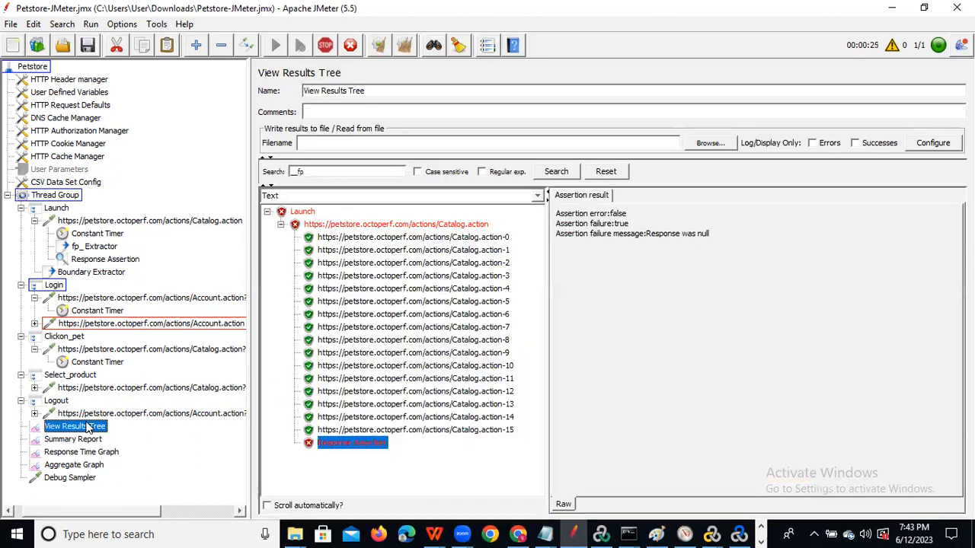
click(336, 226)
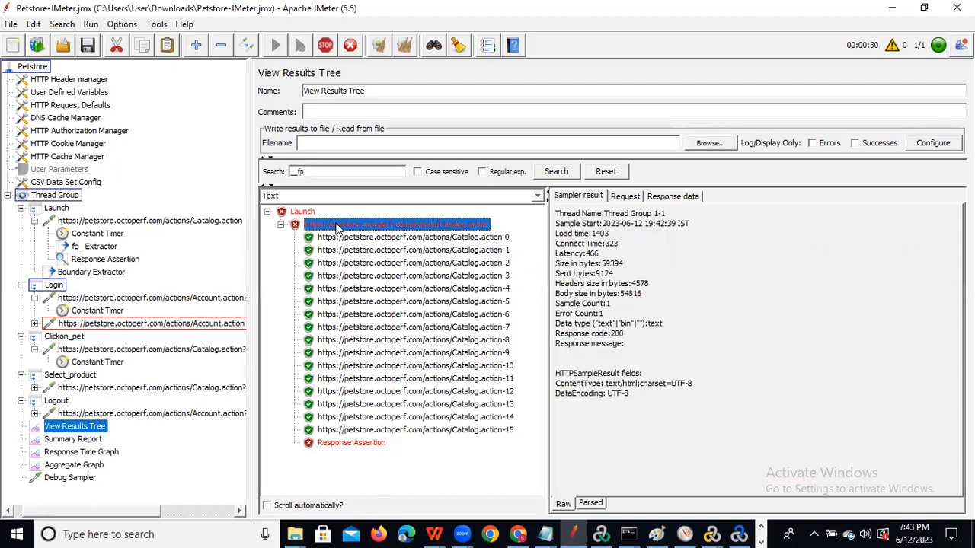
click(674, 196)
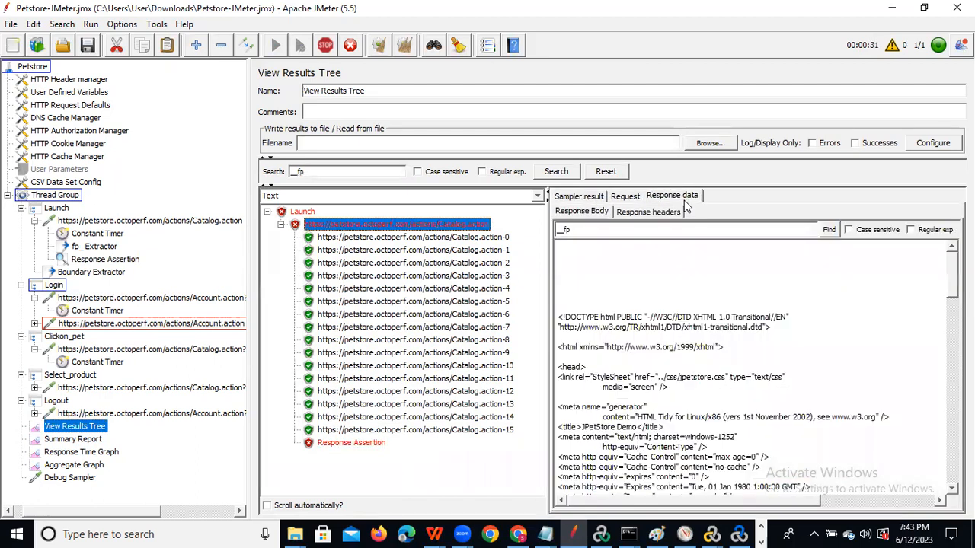
click(645, 214)
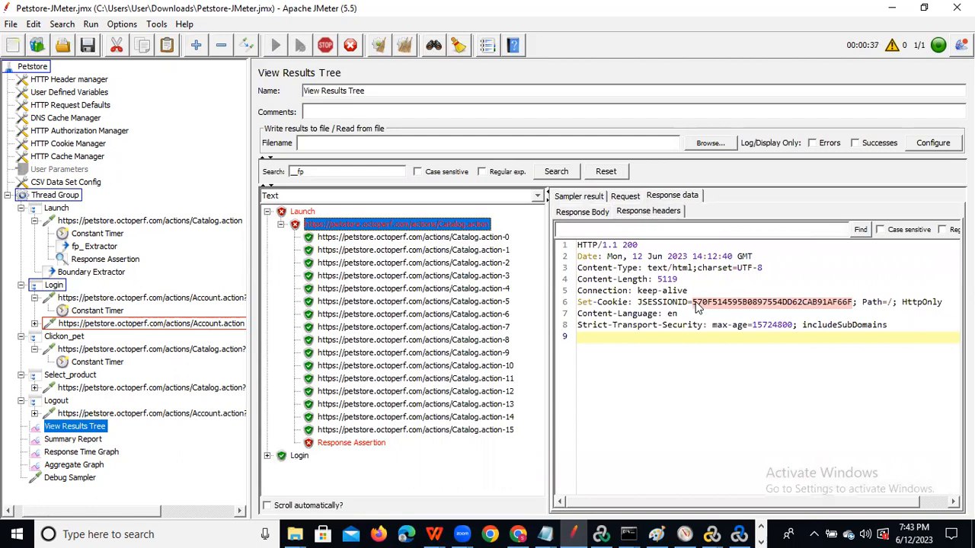
drag(637, 302, 687, 304)
key(ctrl+c)
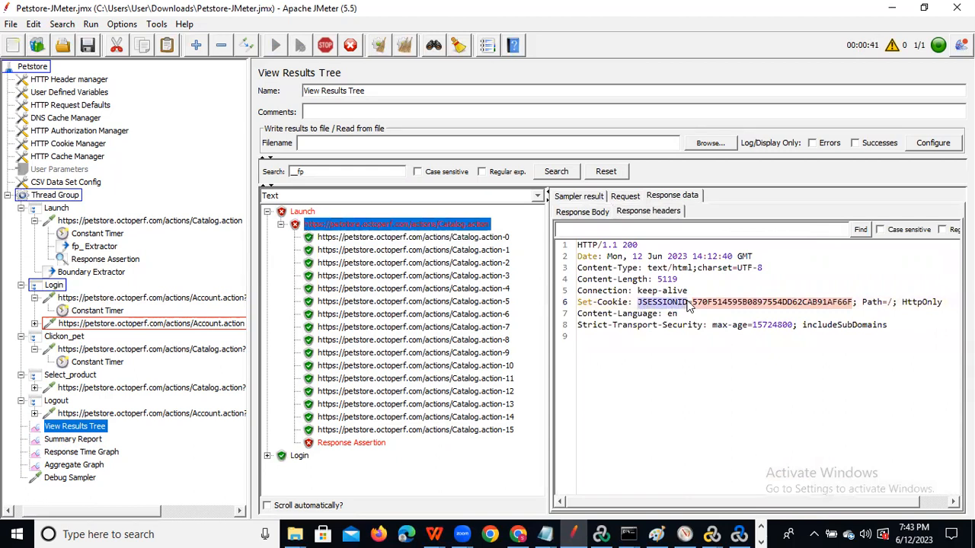
Set the Response Assertion to test Response Headers for the pattern JSESSIONID, and save the test plan.
click(97, 260)
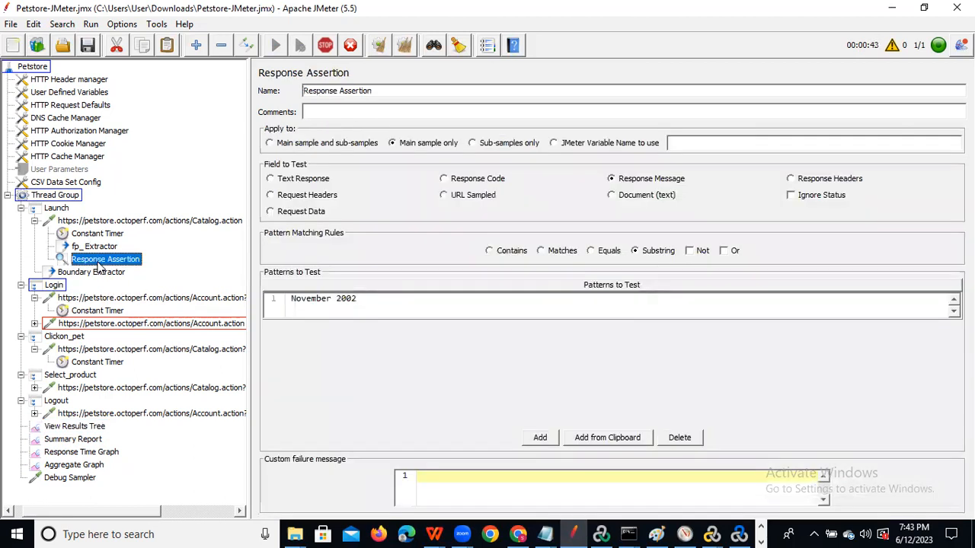
click(840, 180)
double_click(370, 300)
key(ctrl+a)
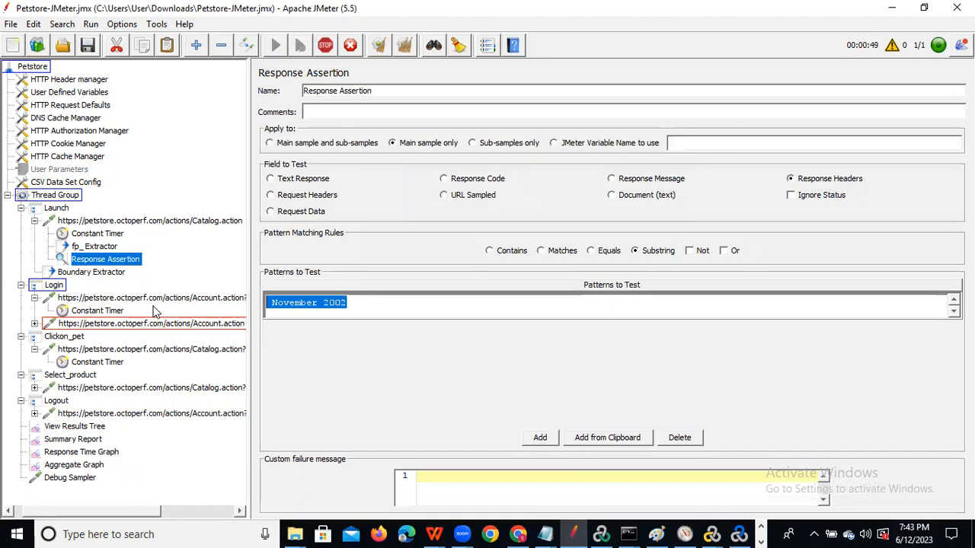
key(ctrl+v)
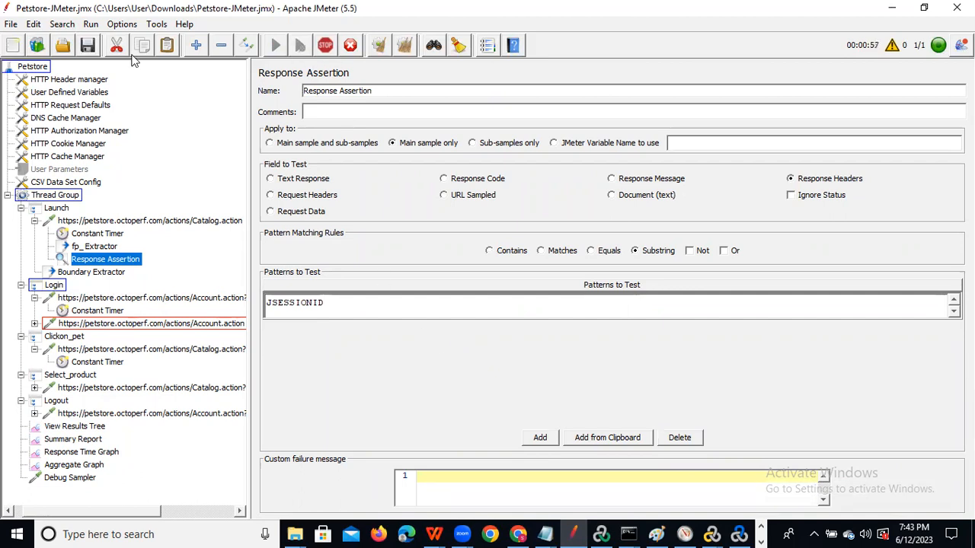
click(88, 46)
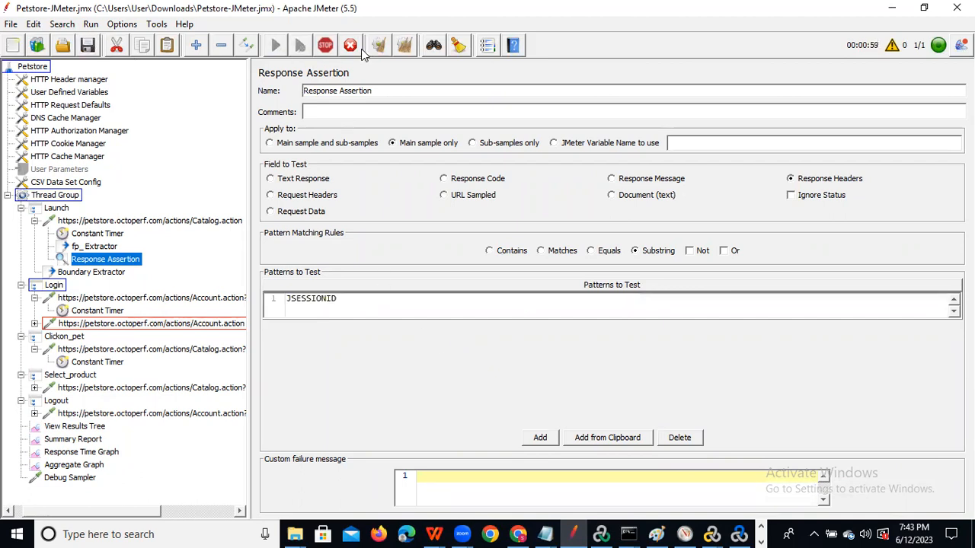
Stop the running test and rerun it with the previous results cleared from the results tree.
click(326, 45)
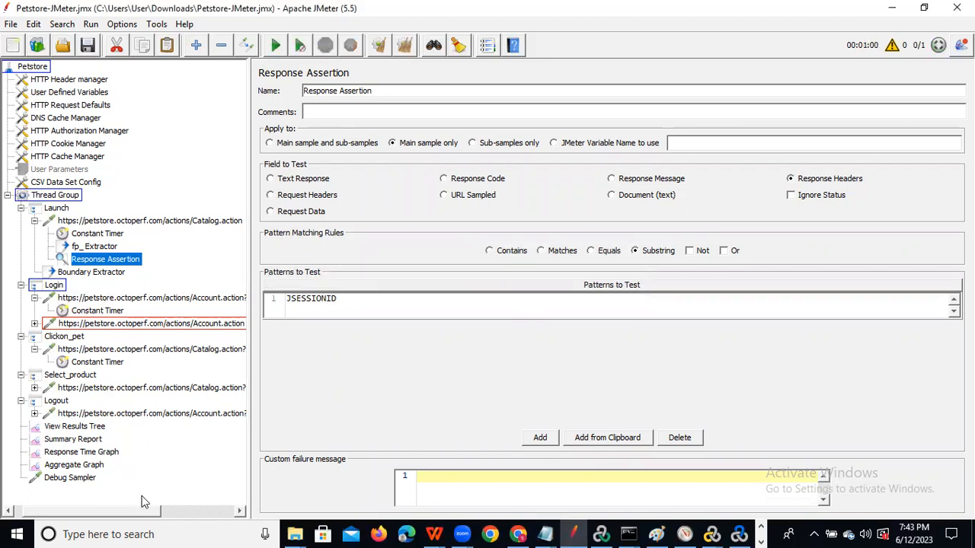
click(84, 466)
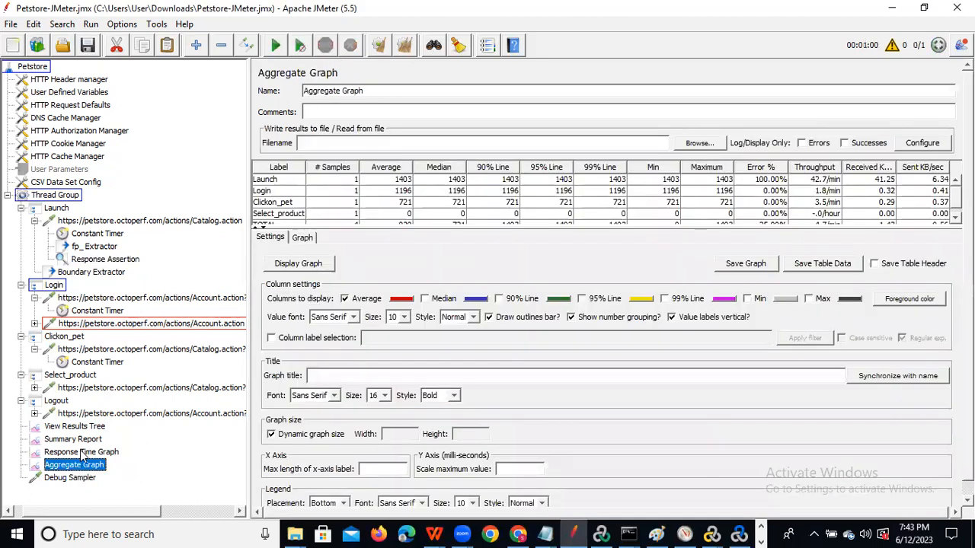
click(97, 428)
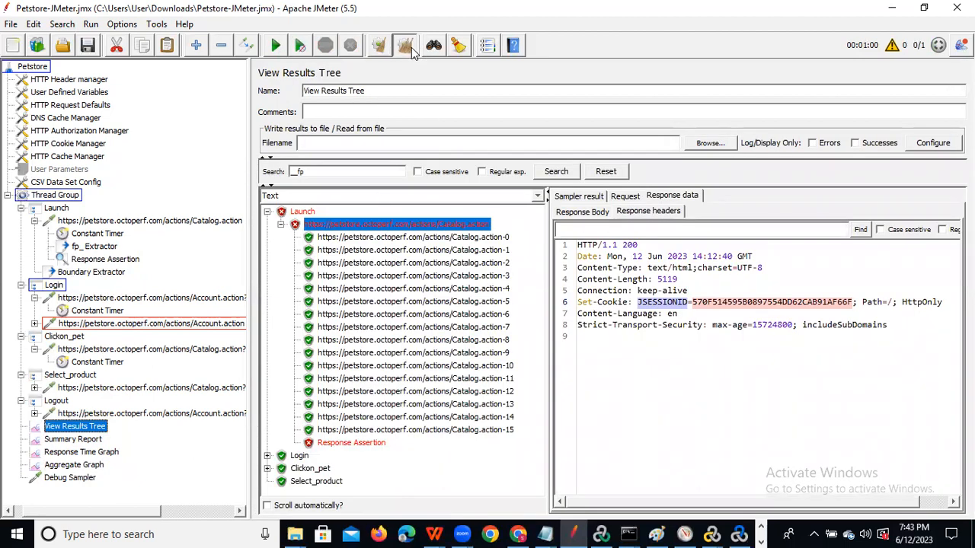
click(302, 46)
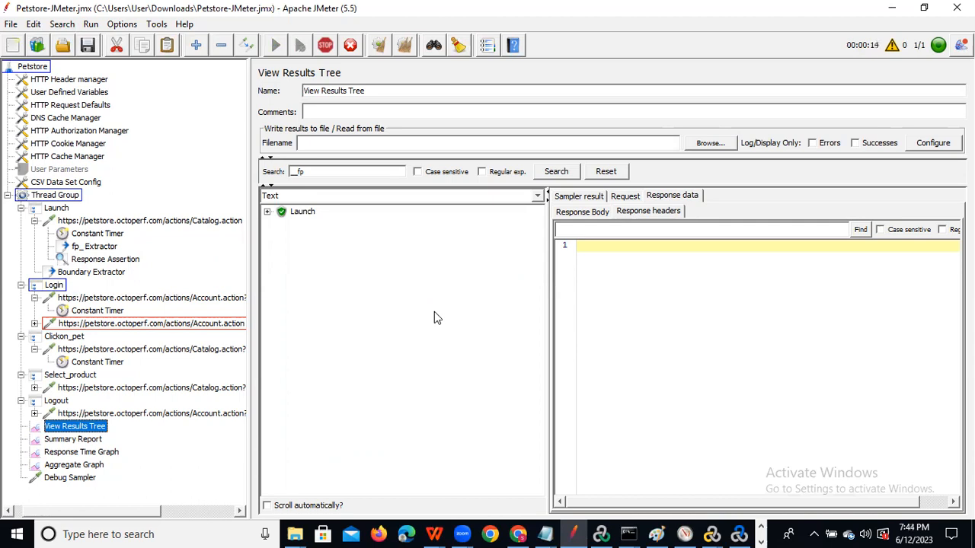
Compare the Response Assertion's JSESSIONID pattern with the response headers of Launch's Catalog.action request, and view its sampler result.
click(268, 211)
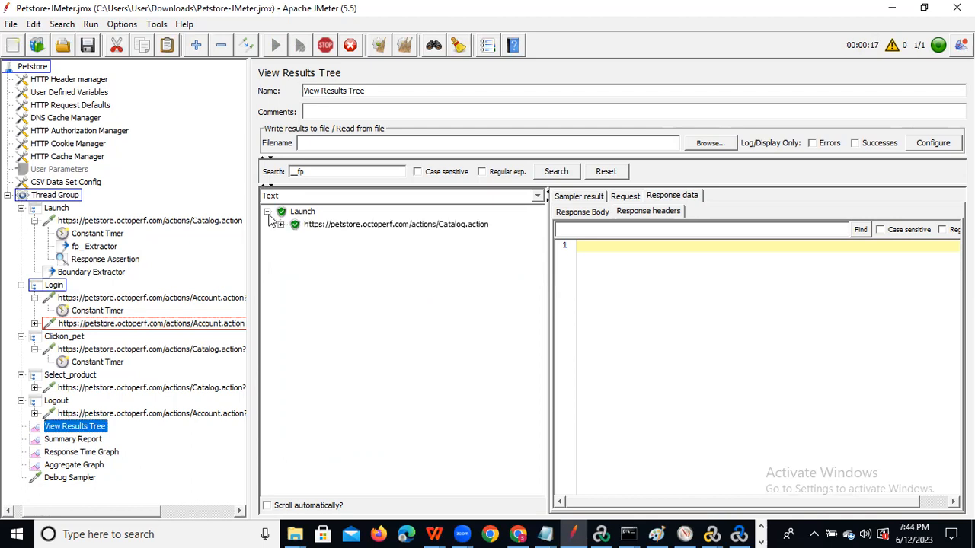
click(316, 225)
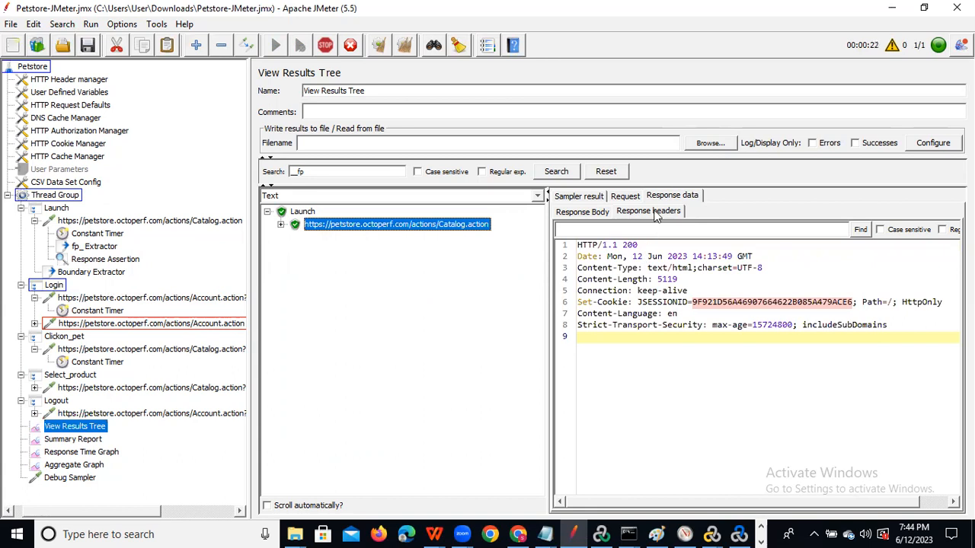
drag(638, 303, 687, 307)
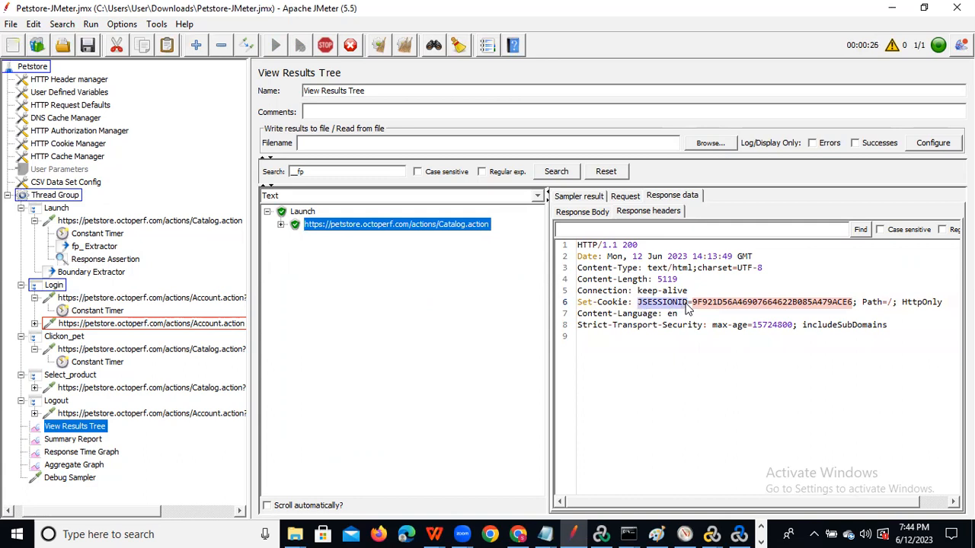
click(107, 259)
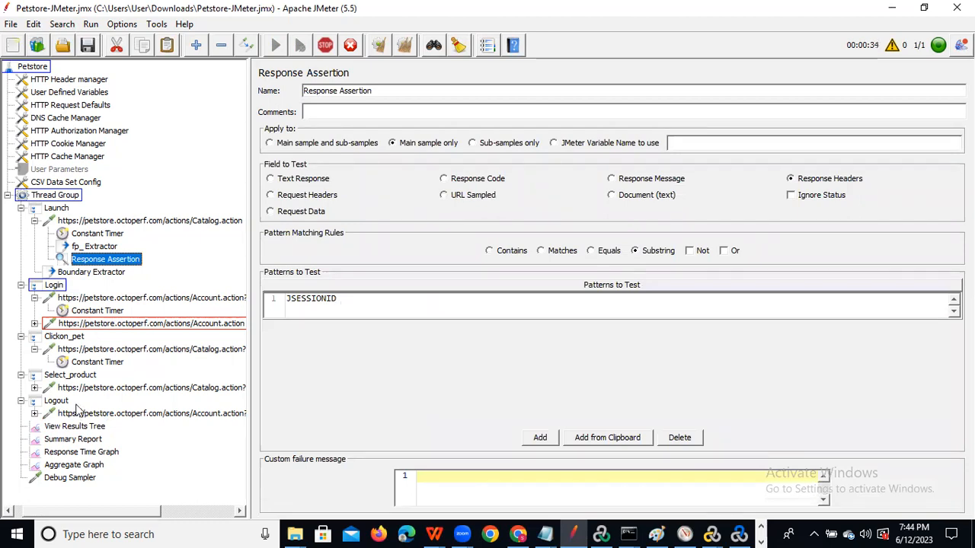
click(76, 427)
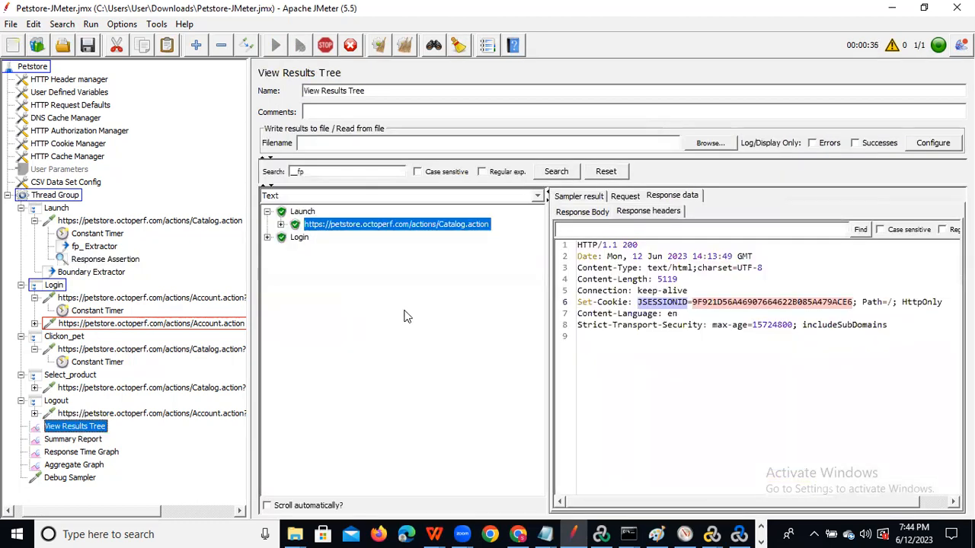
click(576, 198)
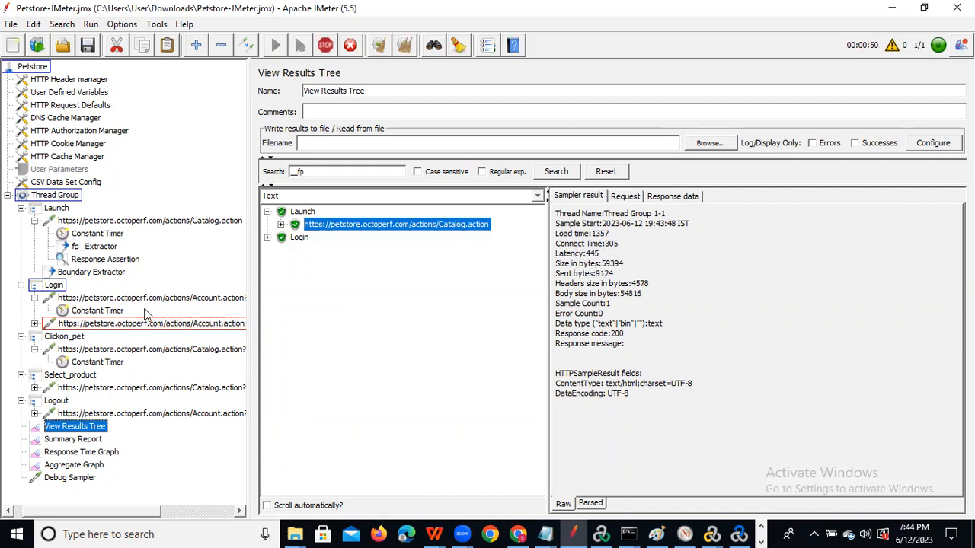
Look through the assertions that can be added to Launch's Catalog.action request, and review the test results and the Response Assertion's settings.
right_click(105, 222)
mouse_move(124, 231)
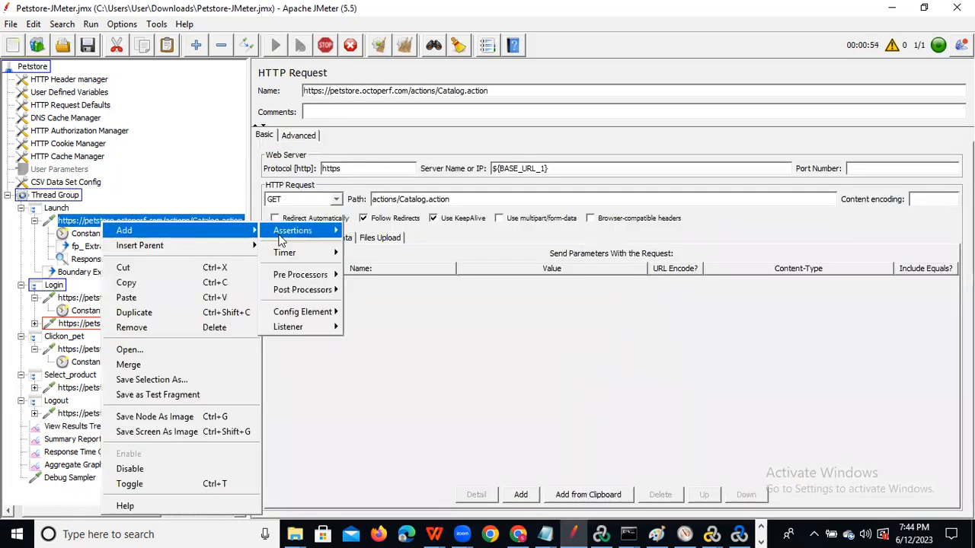
mouse_move(280, 239)
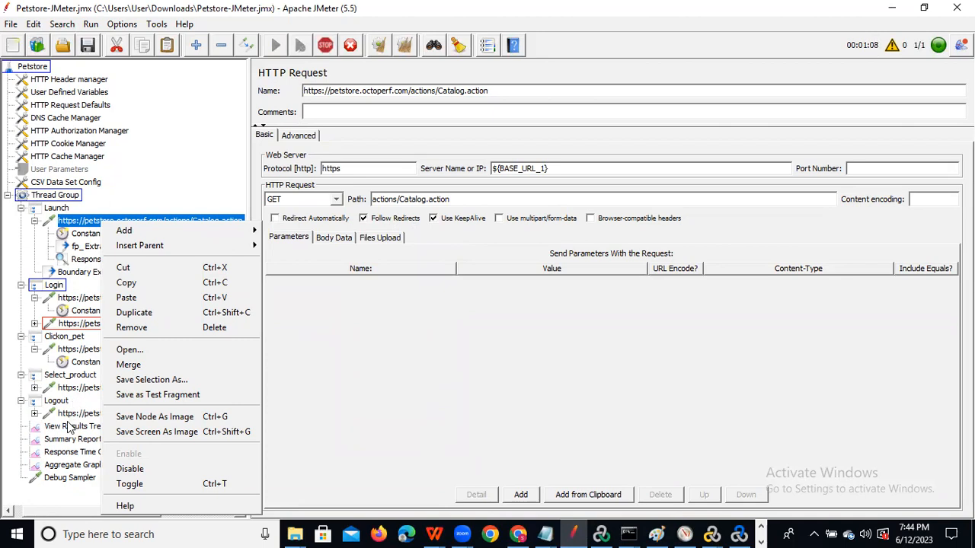
click(67, 428)
click(67, 427)
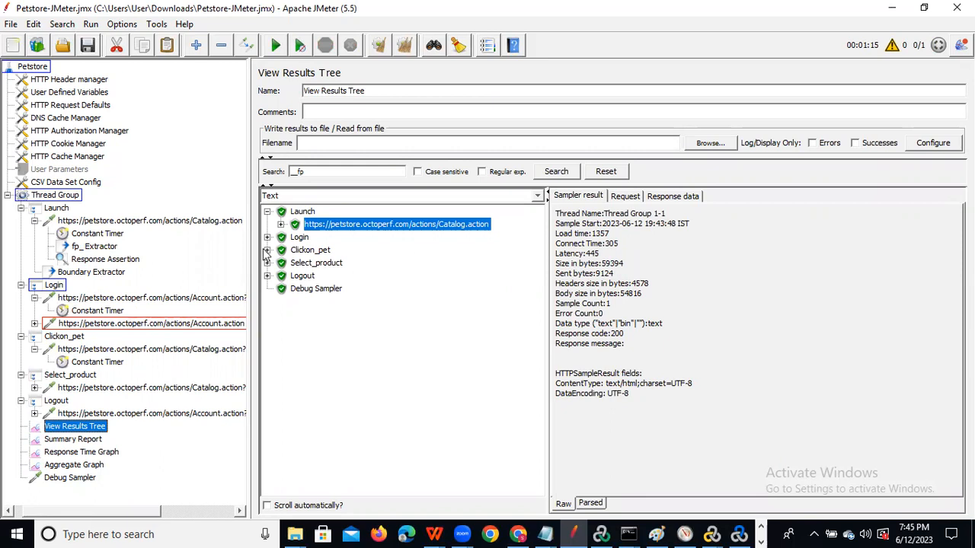
click(107, 259)
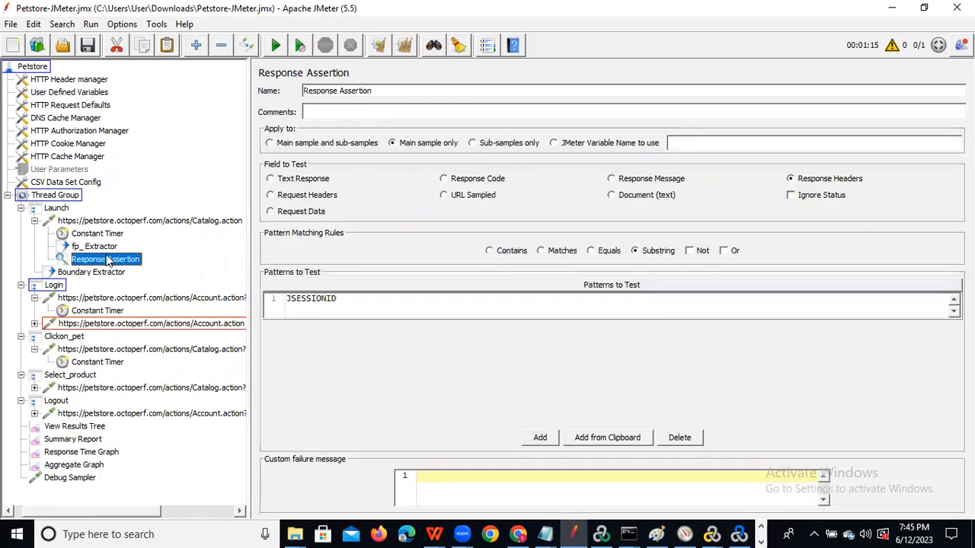